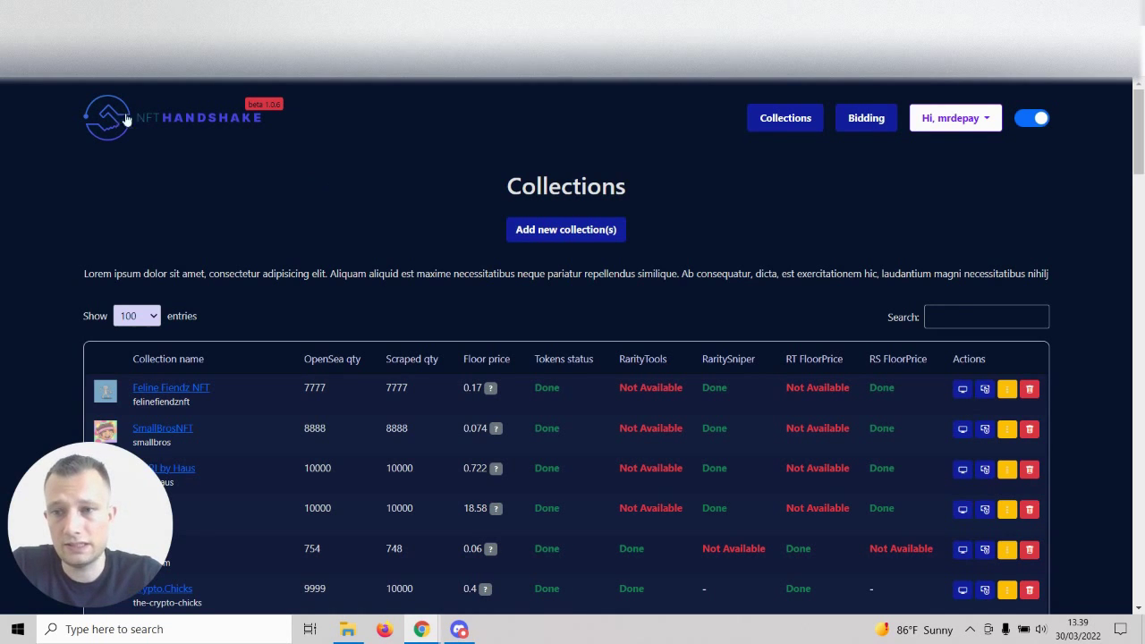
Step: Open the full NFT Collections list from the Rarity Sniper menu
scroll(310, 251, down, 1)
scroll(311, 257, up, 1)
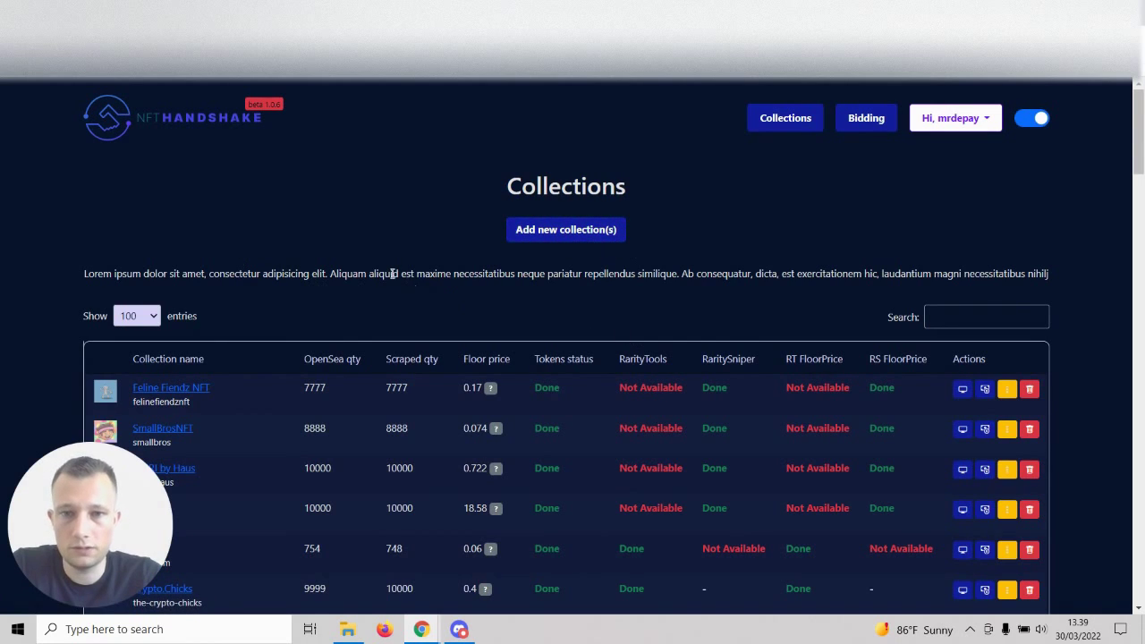
drag(388, 273, 456, 302)
click(453, 309)
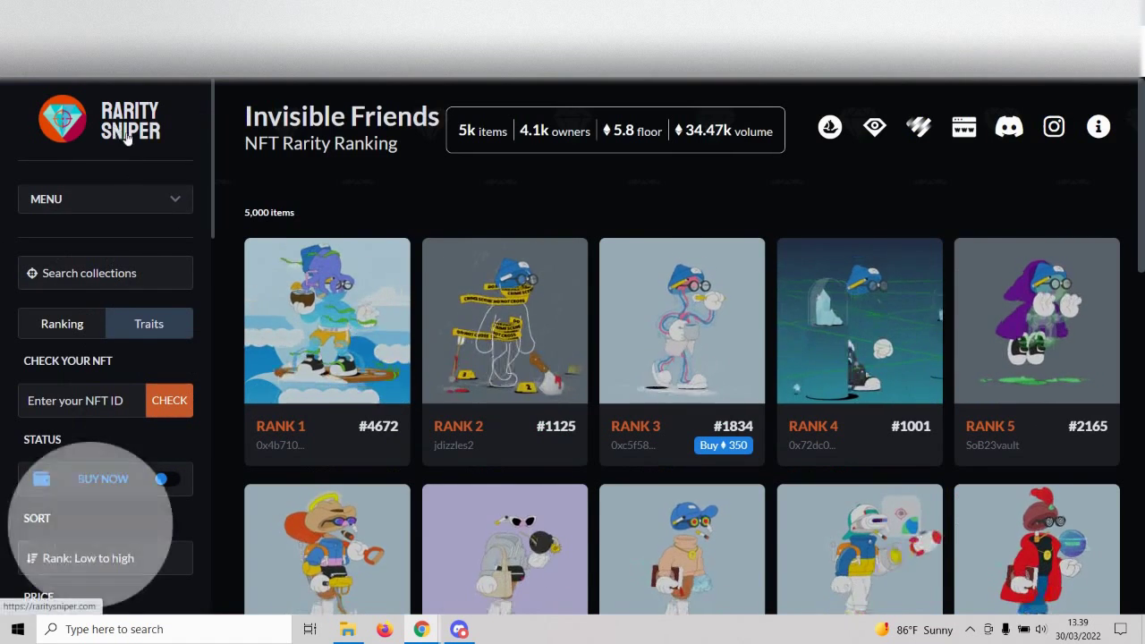
scroll(89, 287, down, 2)
scroll(107, 250, up, 2)
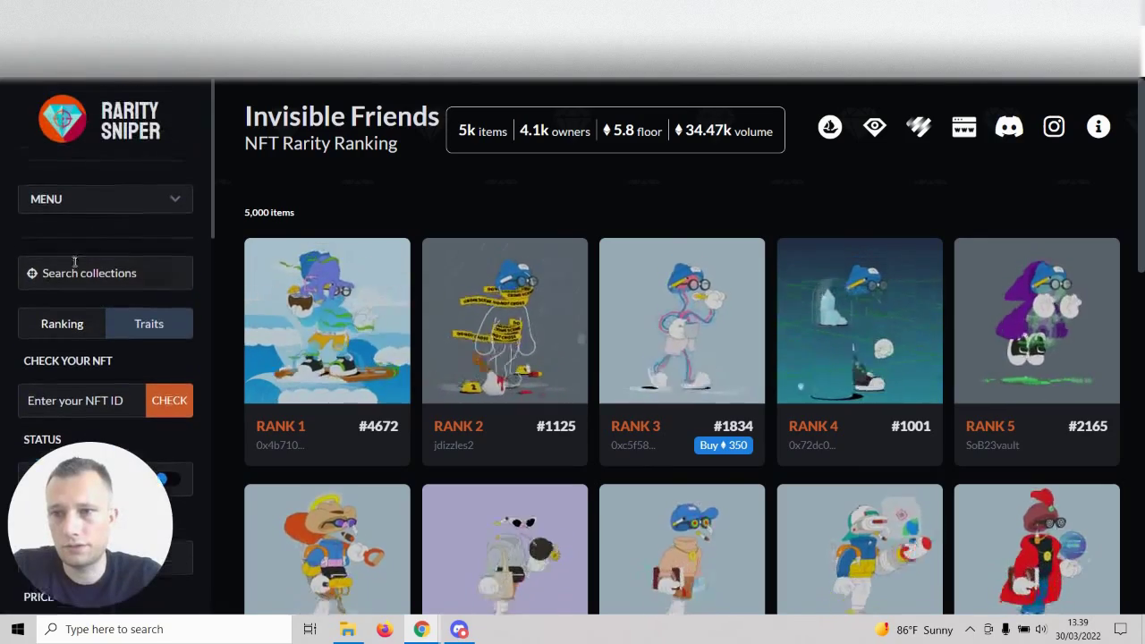
click(117, 199)
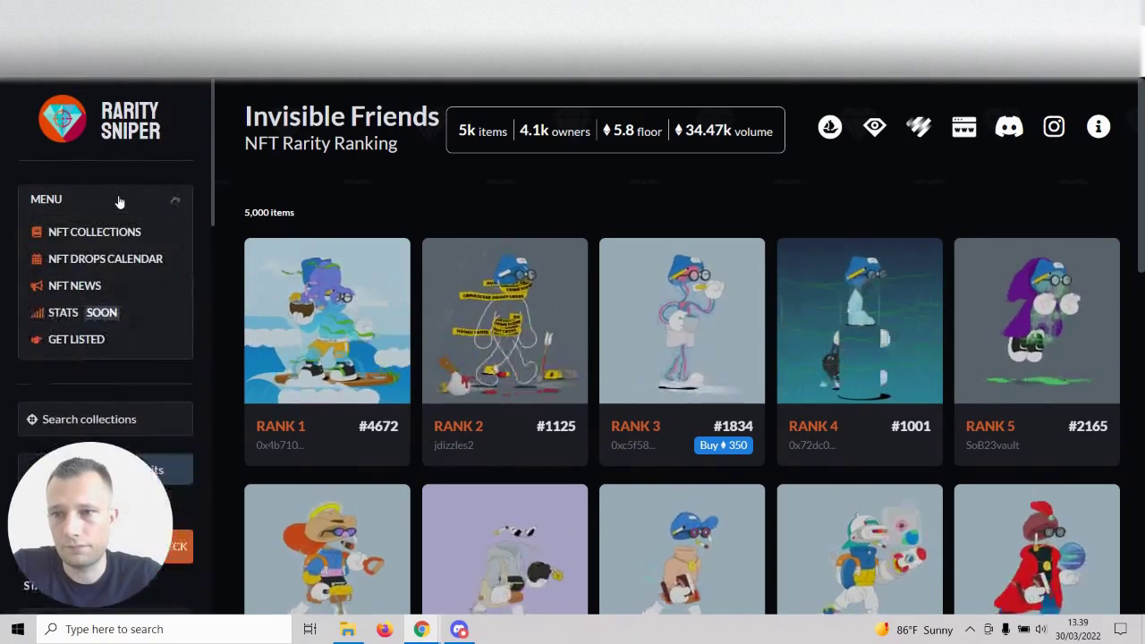
click(93, 235)
Step: Sort the collections by 1 Day Volume: High to low
scroll(95, 268, down, 1)
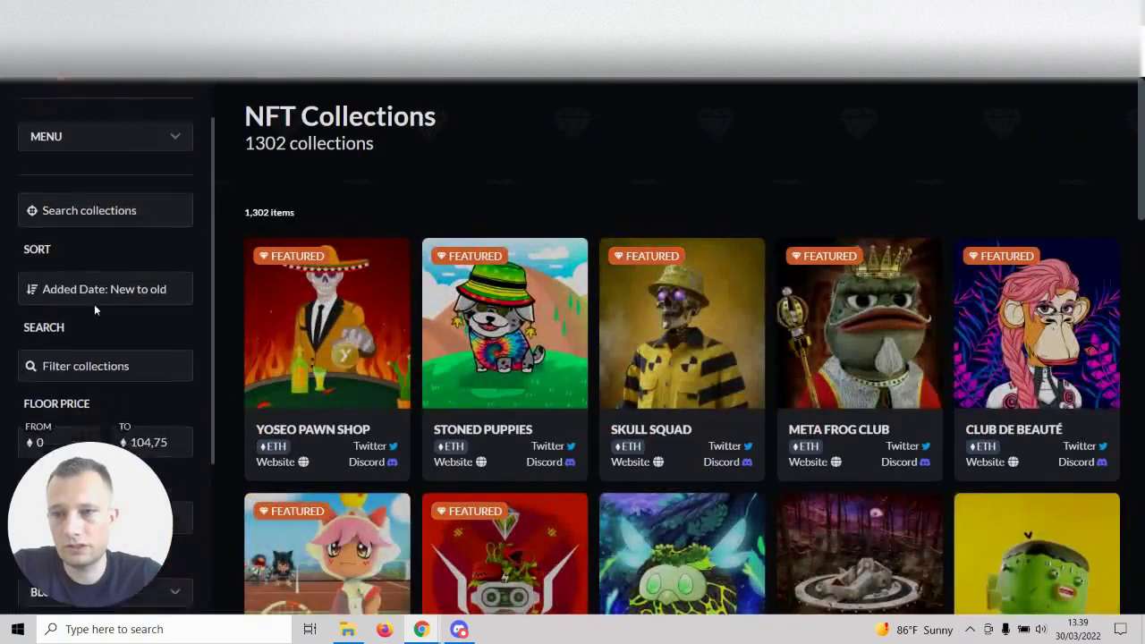
click(98, 277)
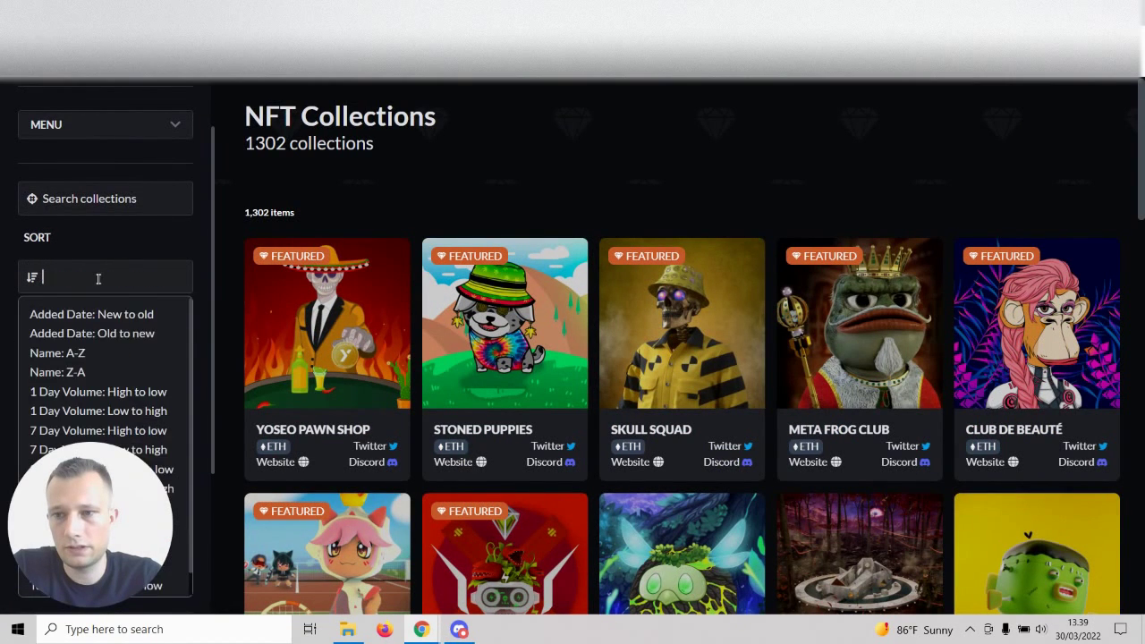
scroll(98, 288, down, 1)
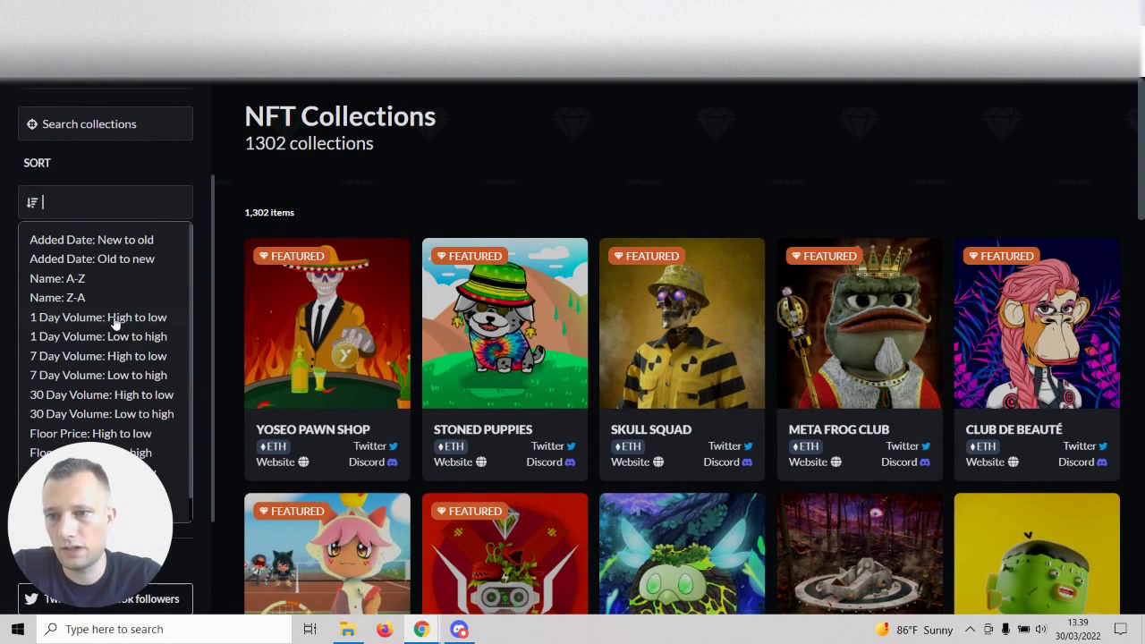
click(121, 203)
click(131, 321)
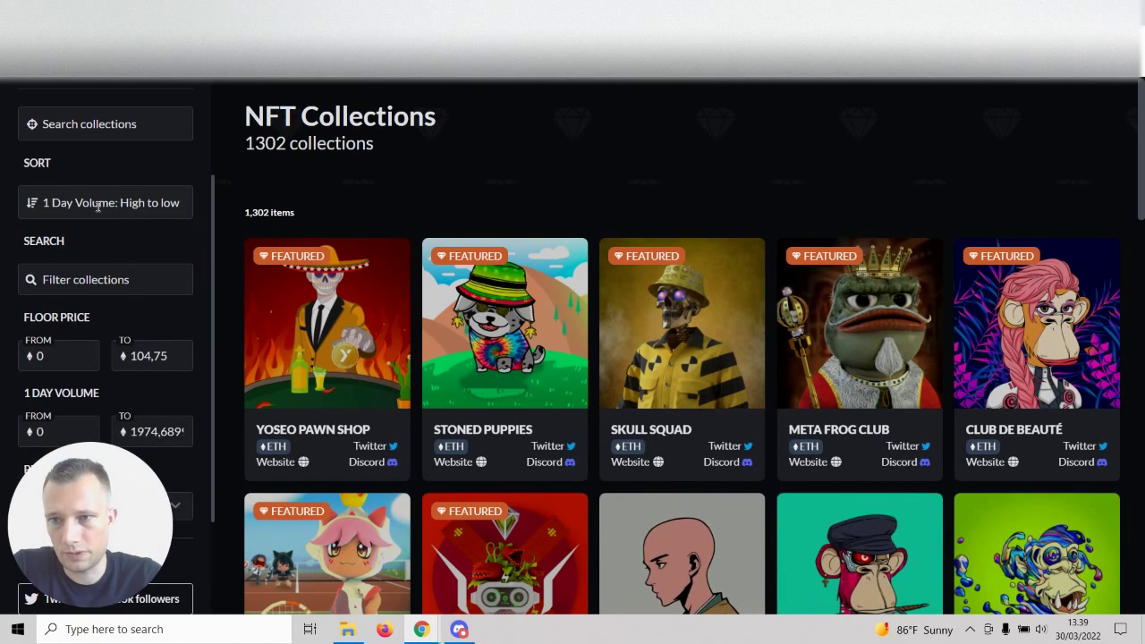
Step: Scroll the sorted collections grid to locate the Invisible Friends card
scroll(327, 286, down, 2)
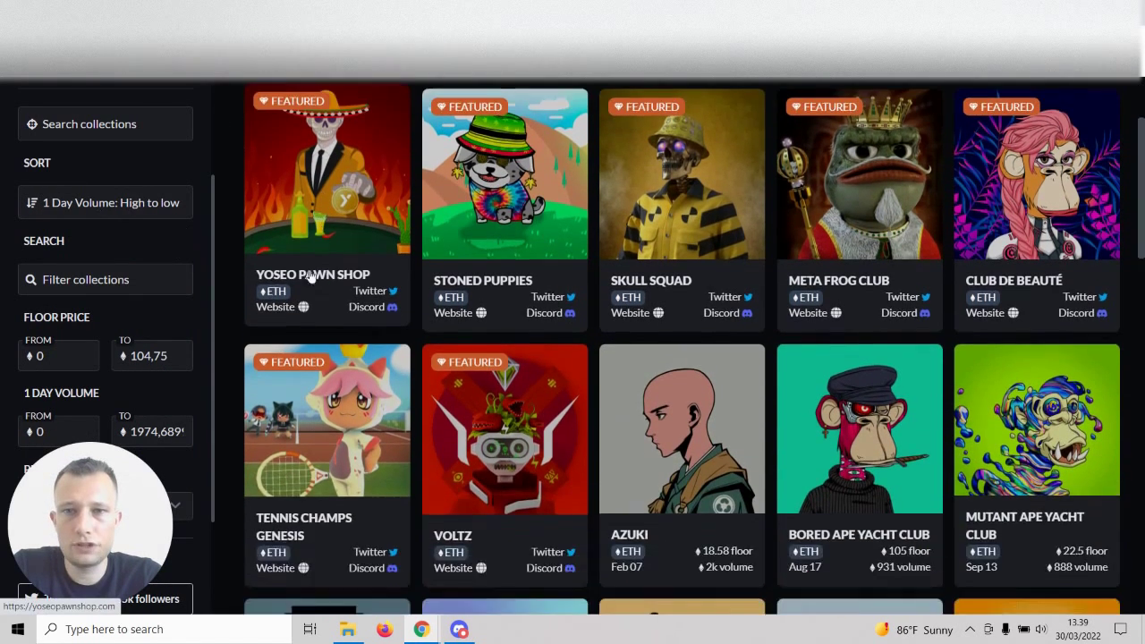
scroll(816, 304, up, 1)
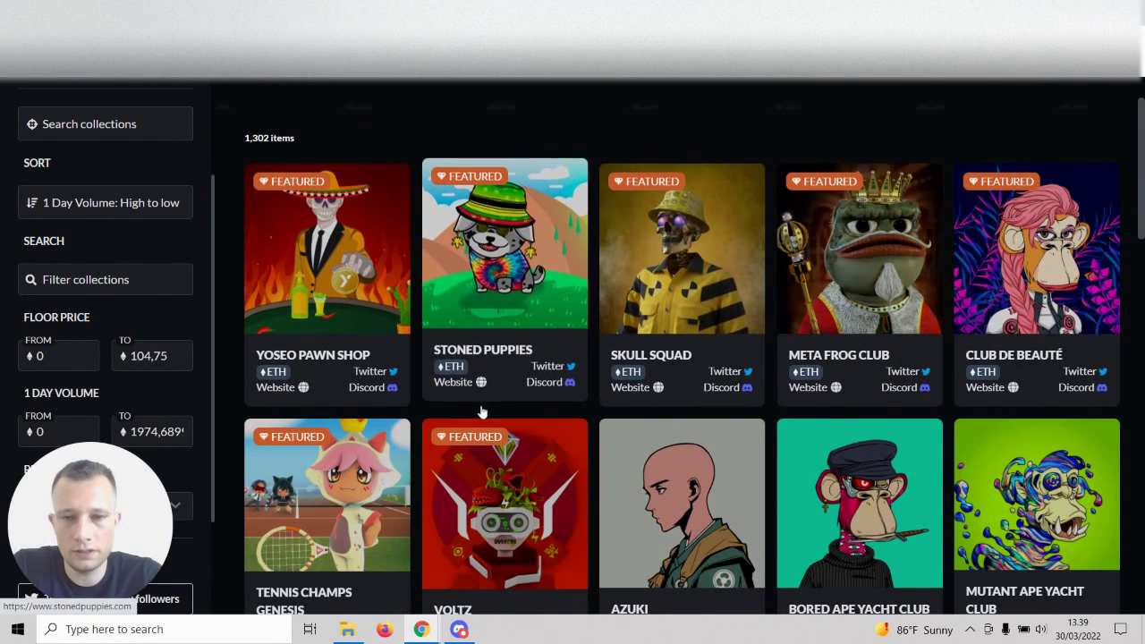
scroll(483, 410, down, 1)
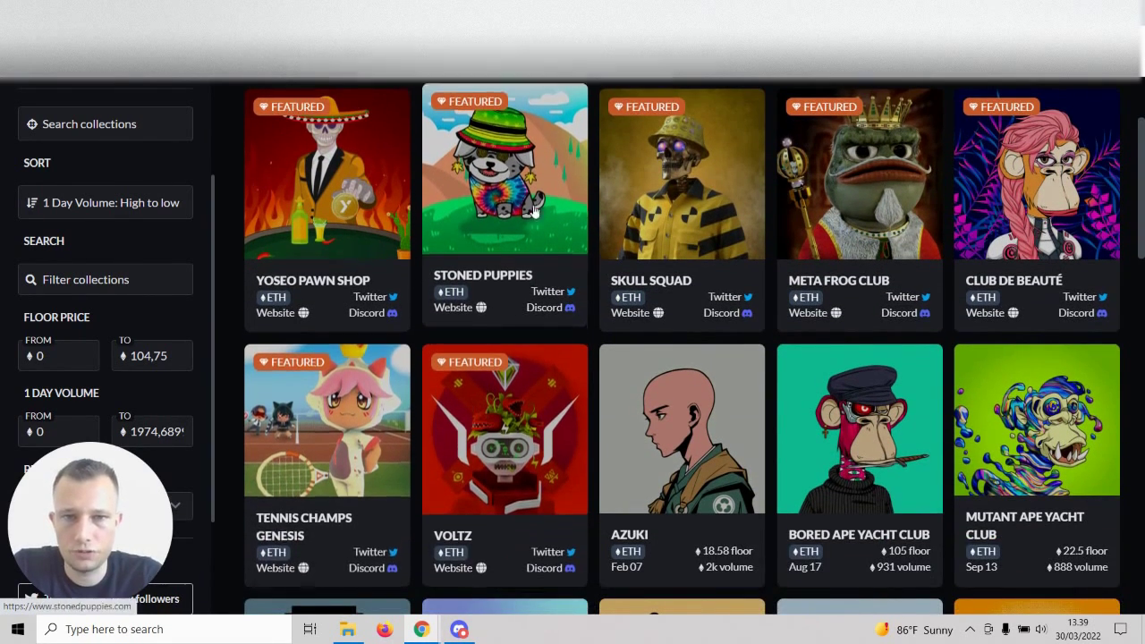
scroll(488, 325, down, 2)
scroll(488, 325, down, 1)
scroll(666, 315, up, 1)
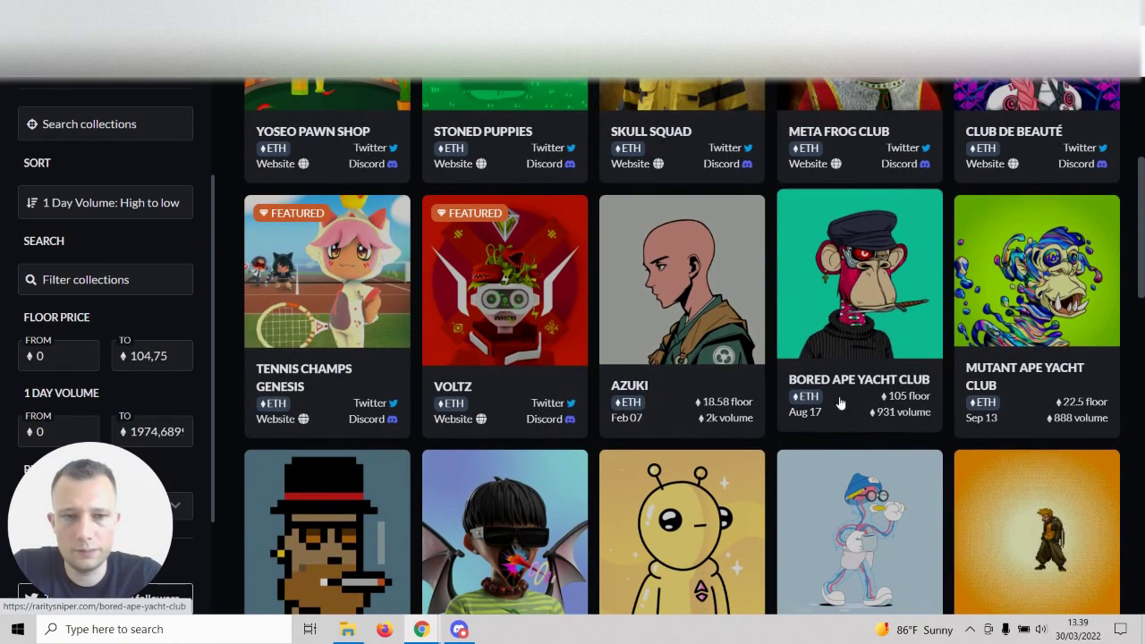
scroll(787, 387, down, 3)
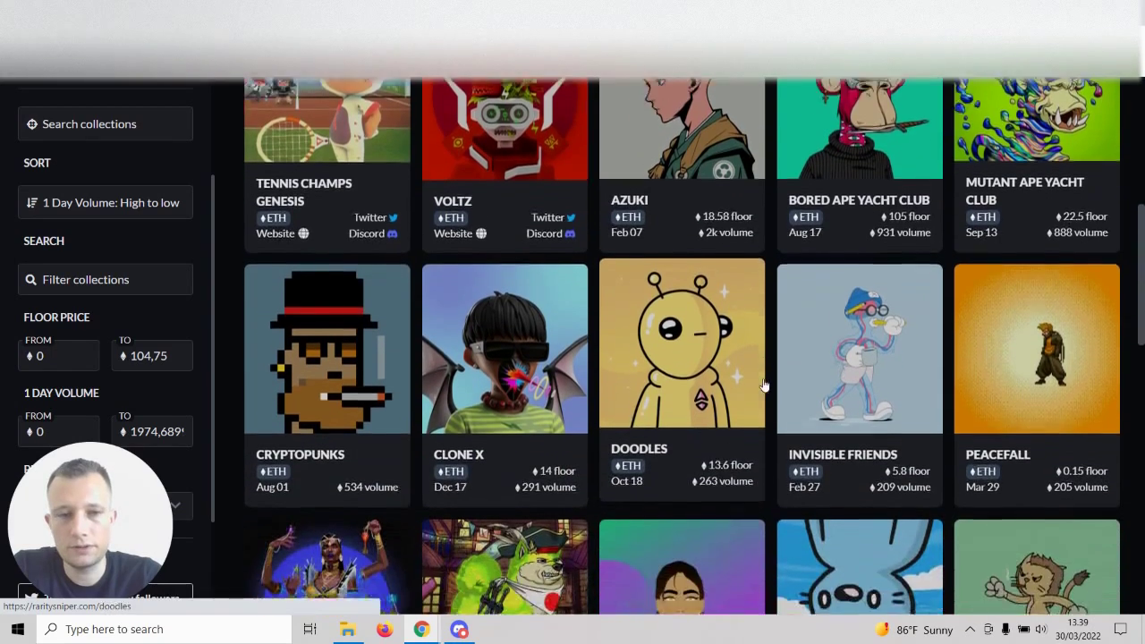
scroll(630, 367, up, 1)
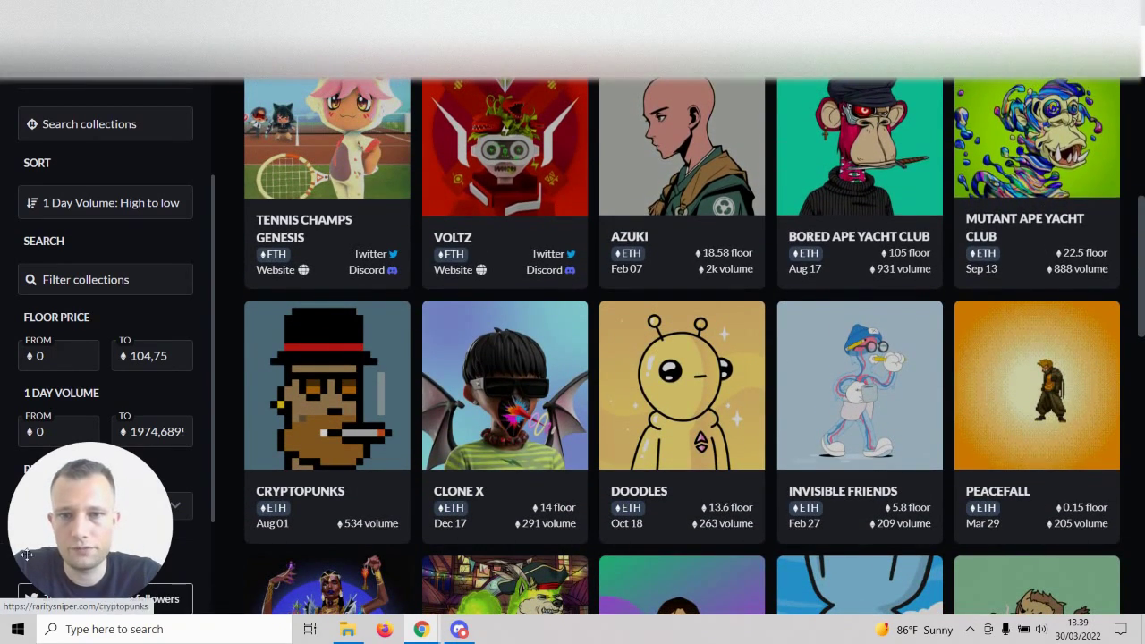
scroll(499, 371, down, 1)
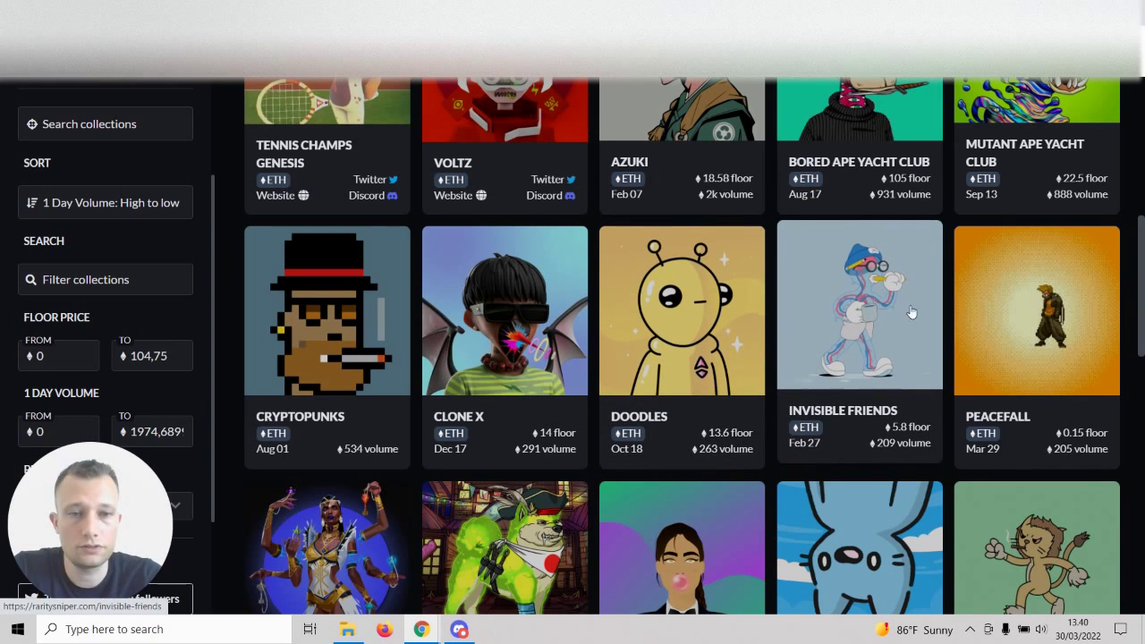
Step: Load Invisible Friends and scroll through its Average Price & Volume and Price Range charts
click(843, 308)
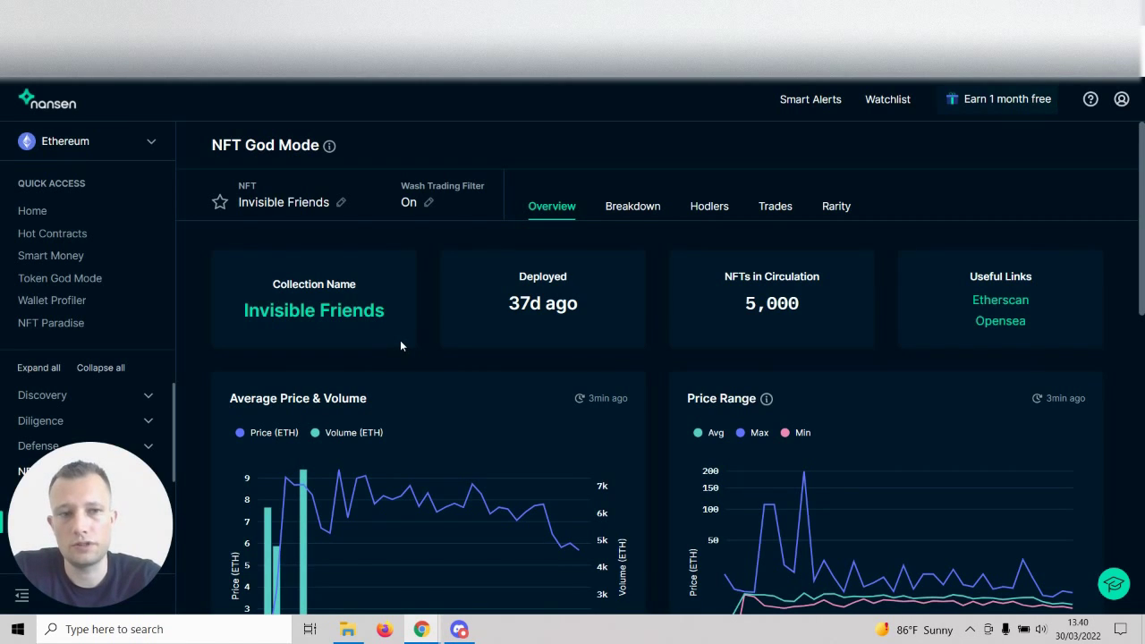
scroll(451, 373, down, 1)
scroll(451, 366, down, 2)
scroll(442, 357, up, 1)
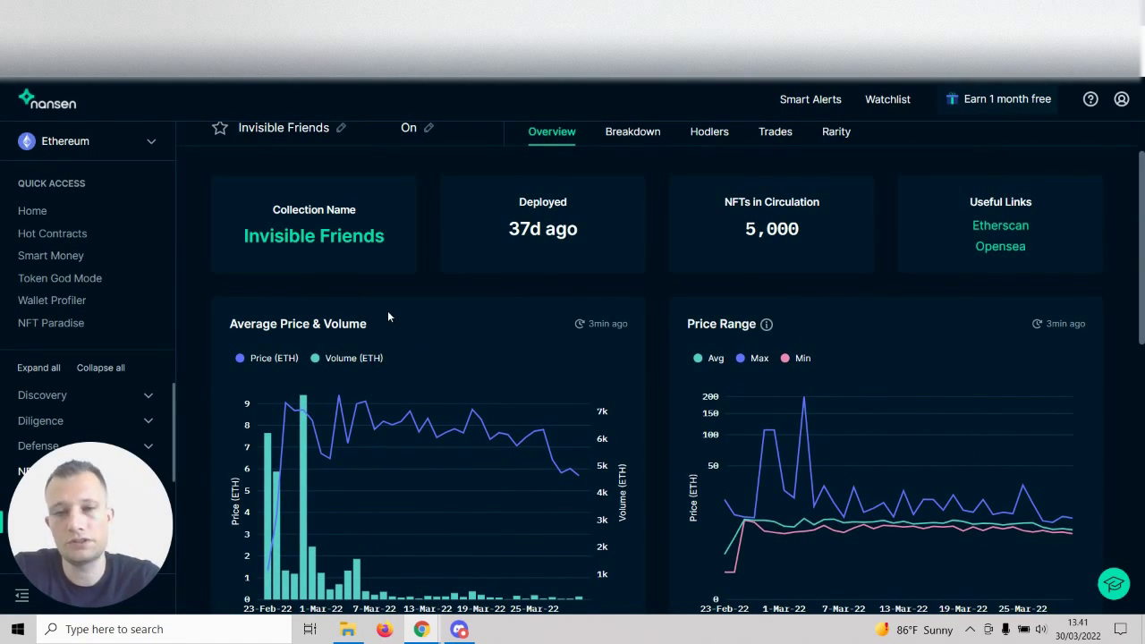
scroll(387, 313, down, 1)
scroll(387, 313, up, 1)
scroll(302, 435, down, 1)
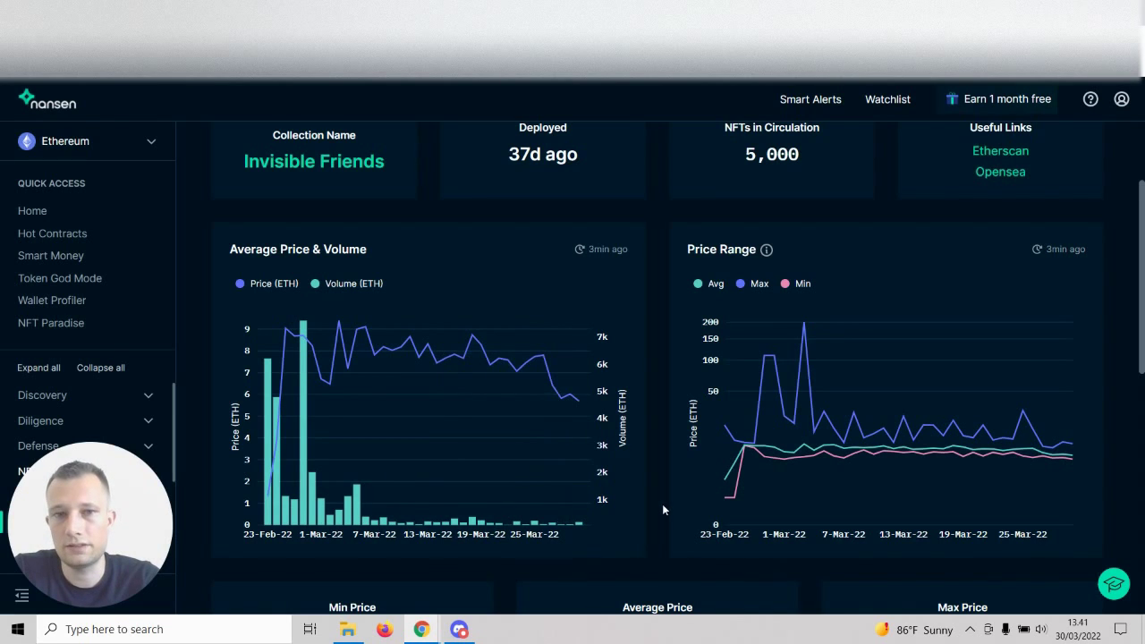
scroll(663, 509, up, 2)
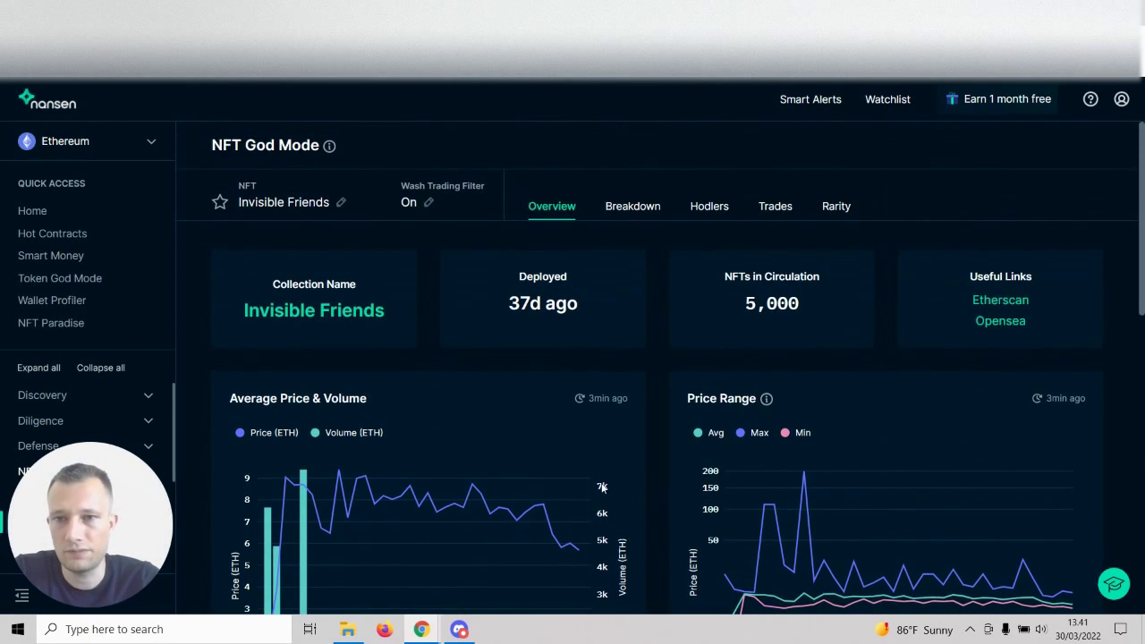
scroll(486, 449, down, 2)
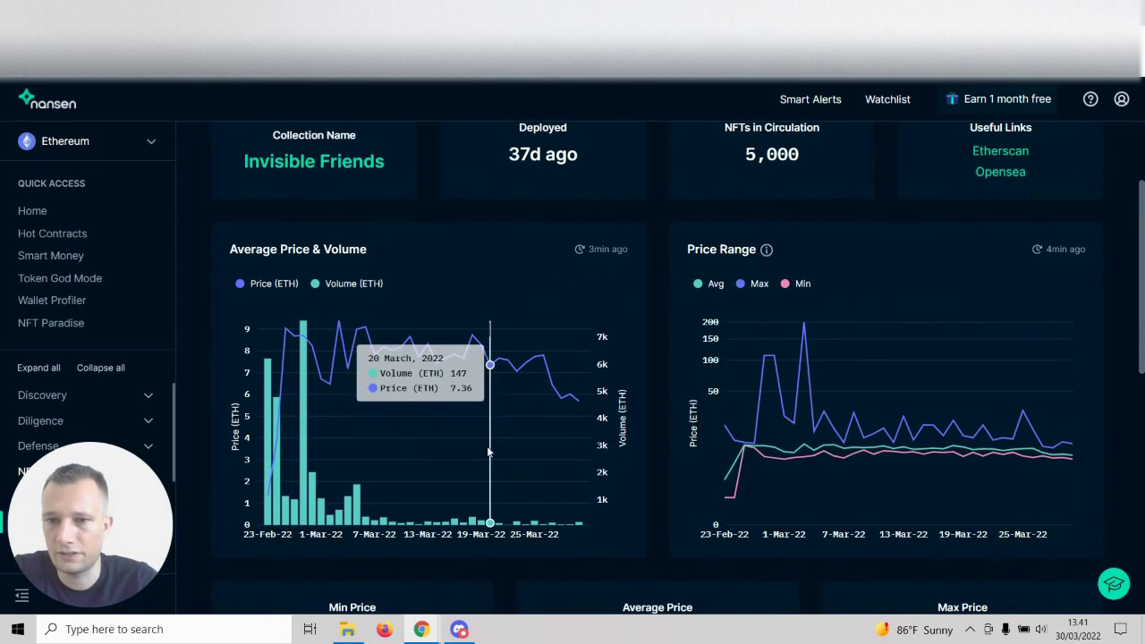
scroll(610, 420, down, 2)
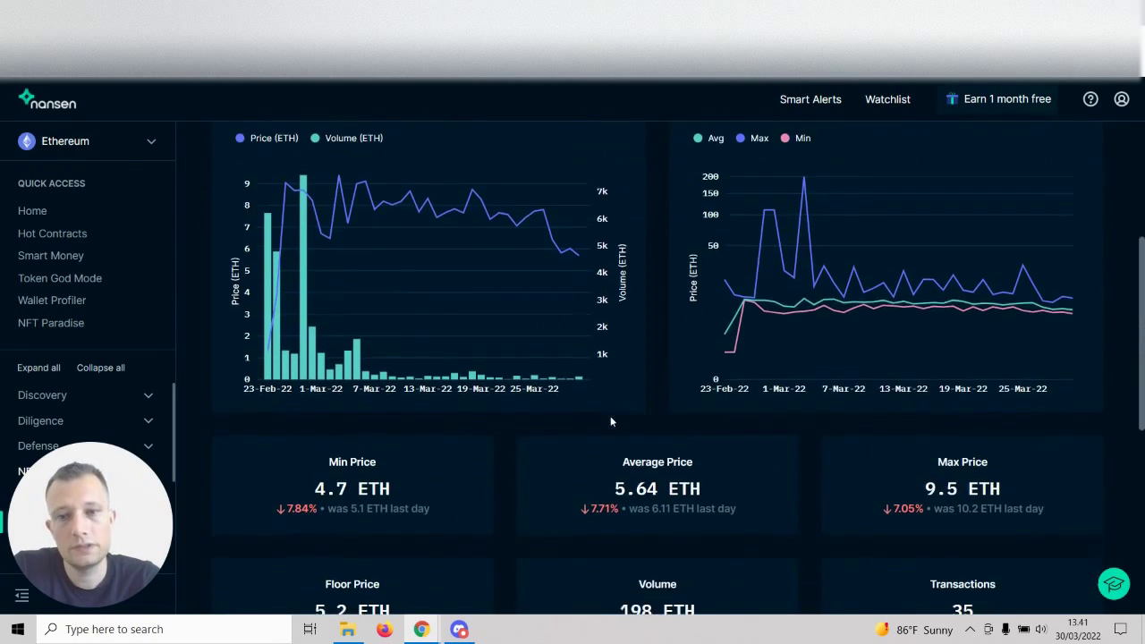
Step: Tick 'Drop extreme outliers' on the Individual Transactions chart
scroll(419, 363, down, 6)
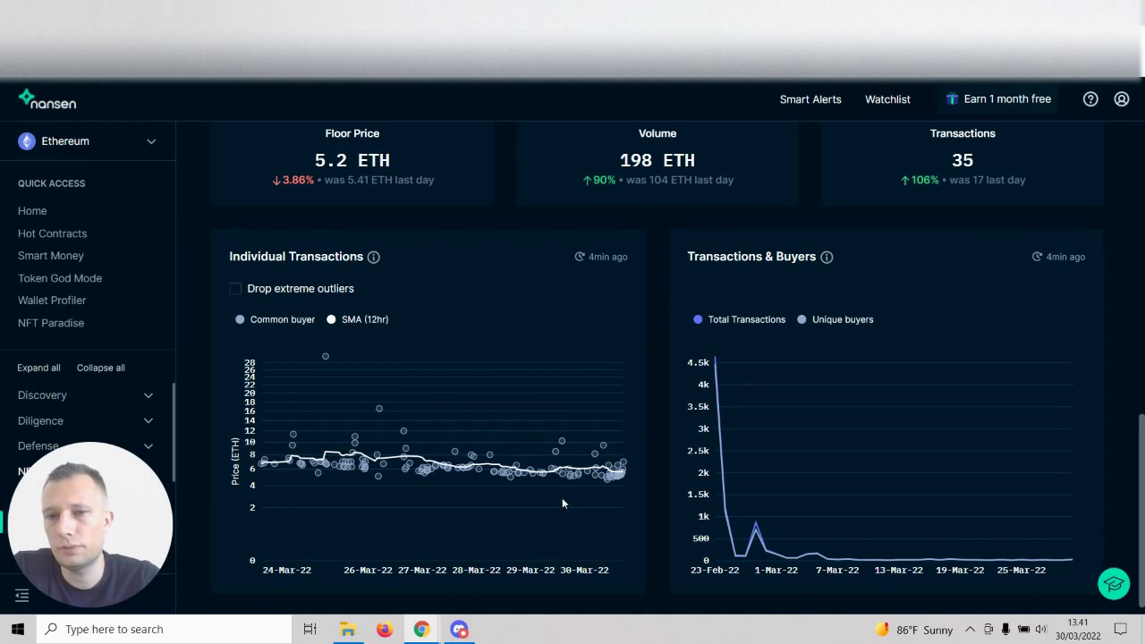
click(238, 289)
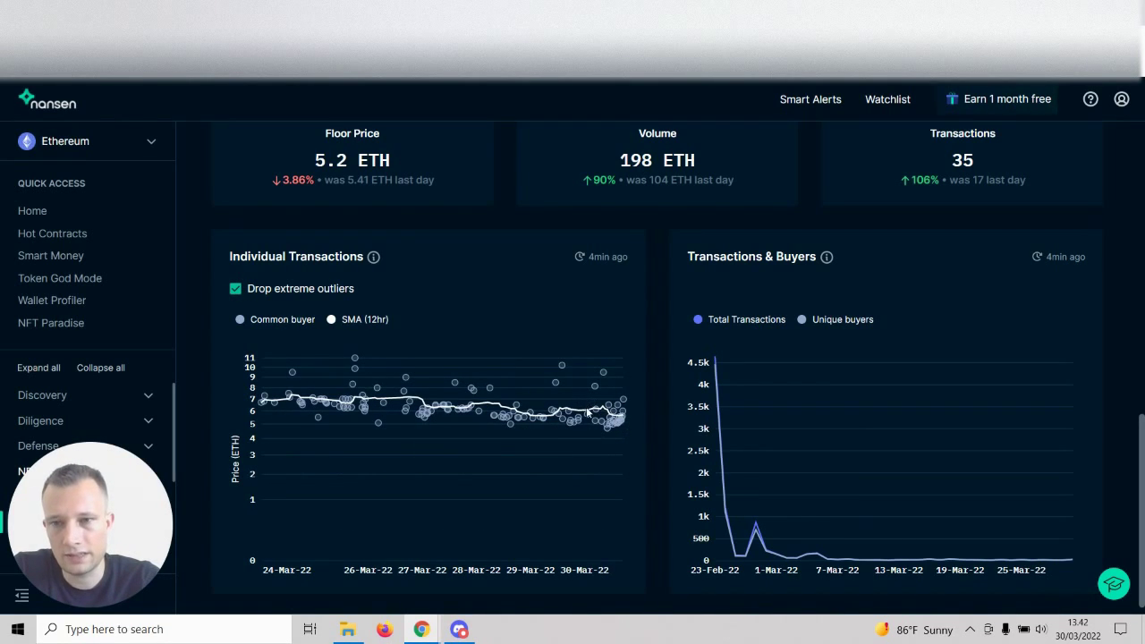
mouse_move(620, 410)
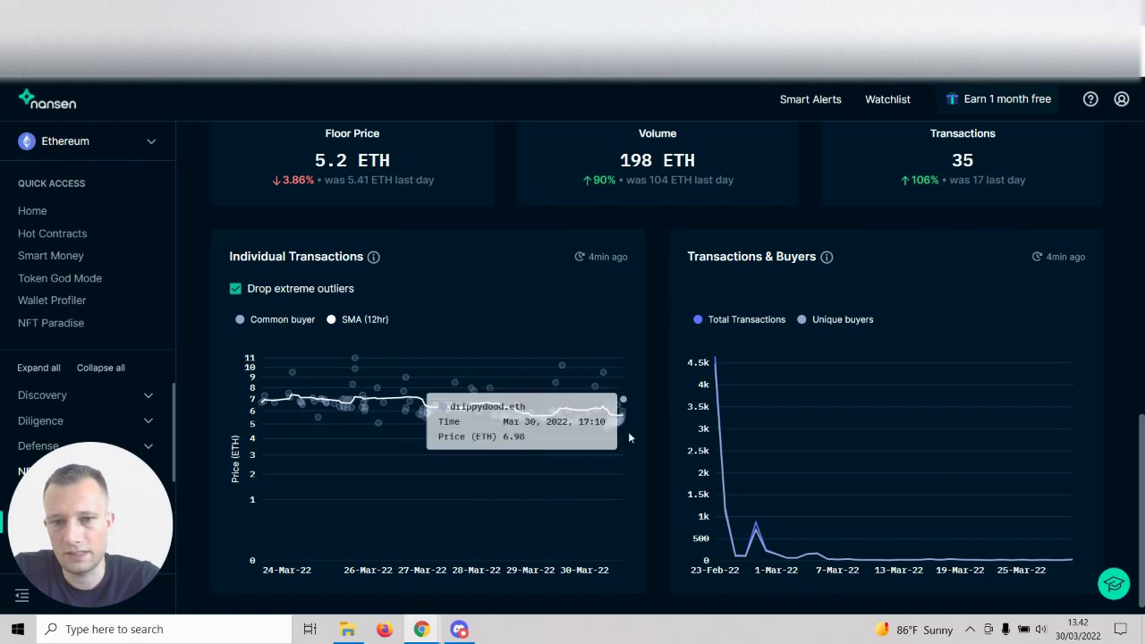
scroll(425, 379, up, 1)
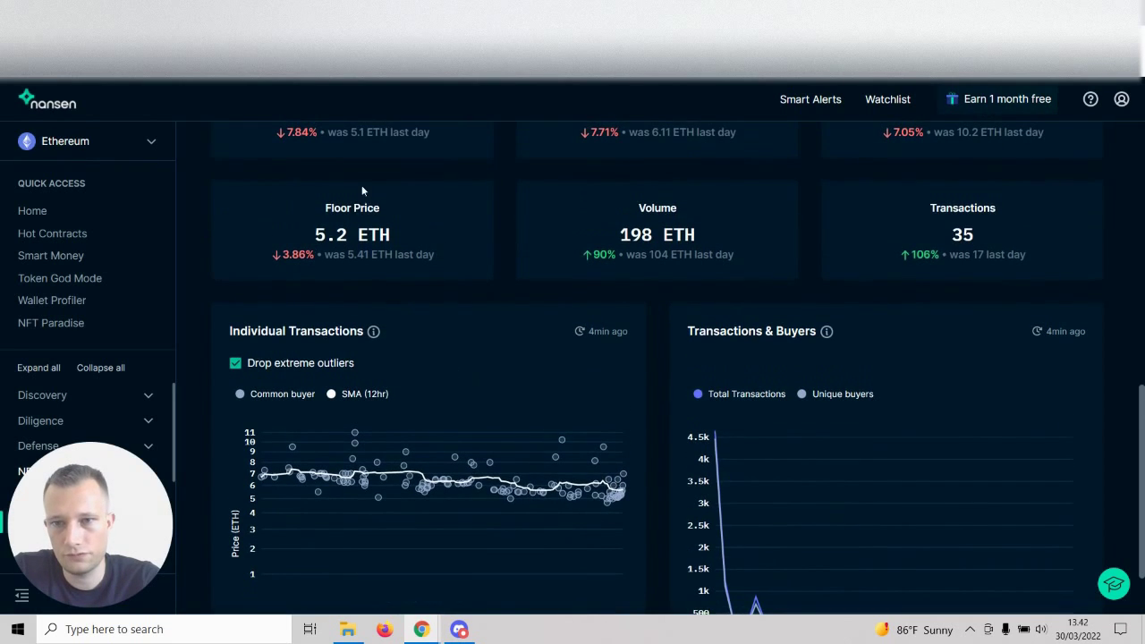
scroll(513, 493, down, 1)
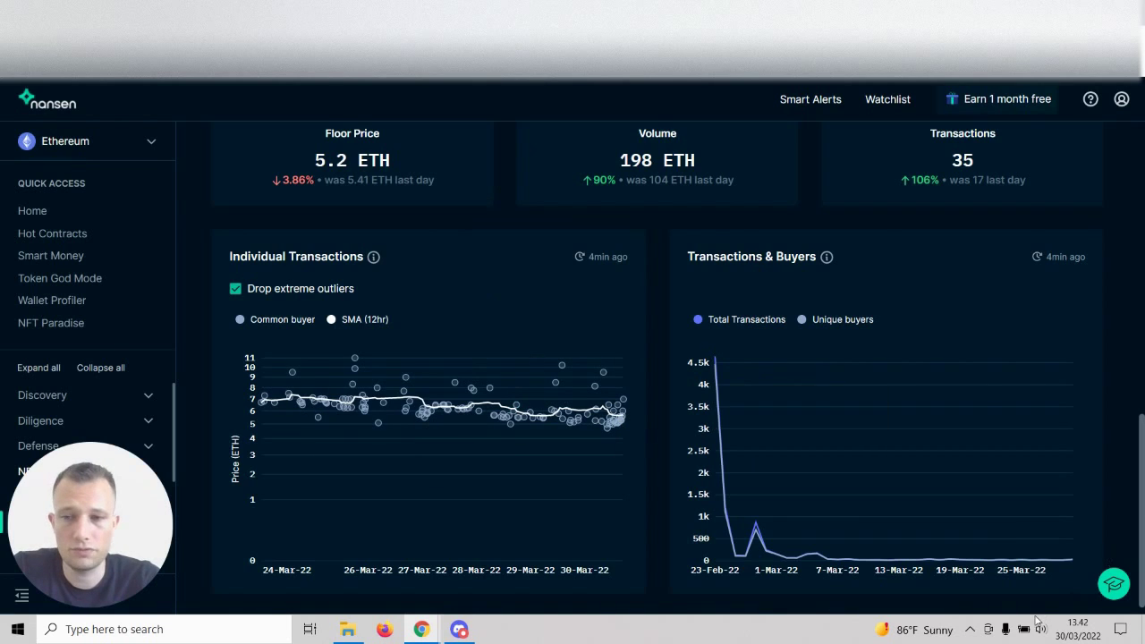
Step: Toggle the outlier filter off and back on, then return to the Min/Average/Max Price cards
scroll(660, 500, up, 1)
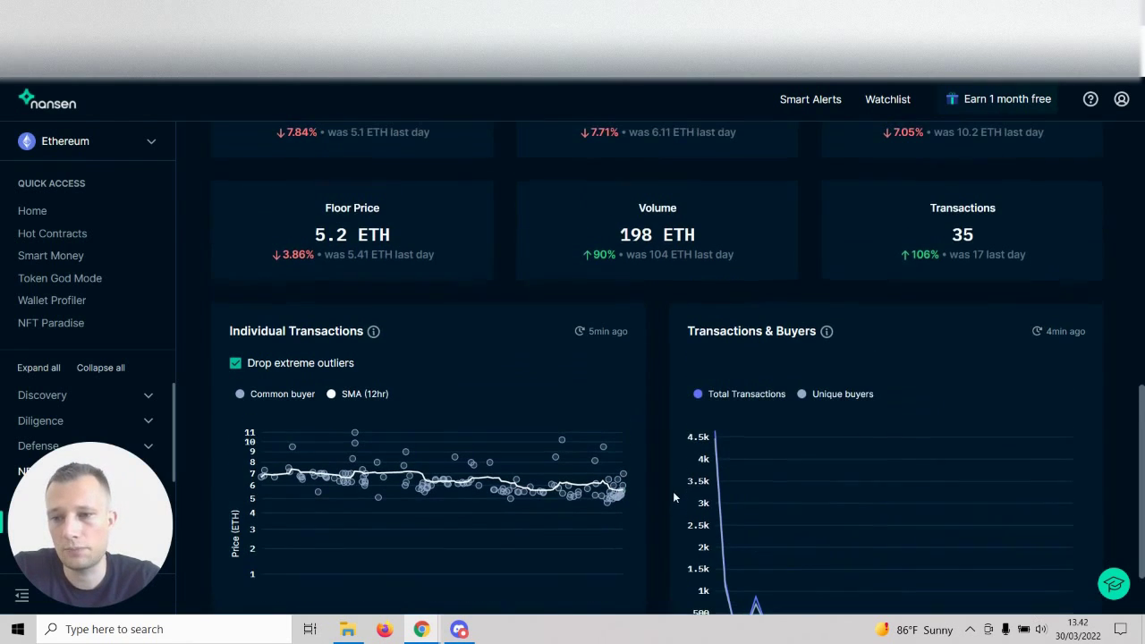
scroll(641, 444, up, 2)
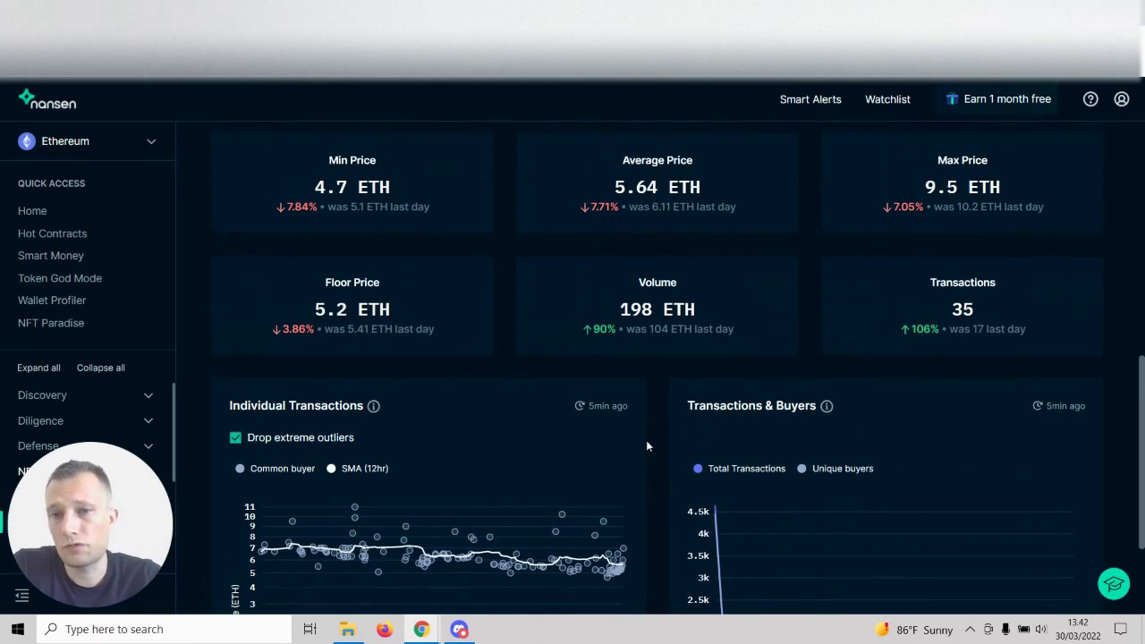
scroll(1030, 446, down, 2)
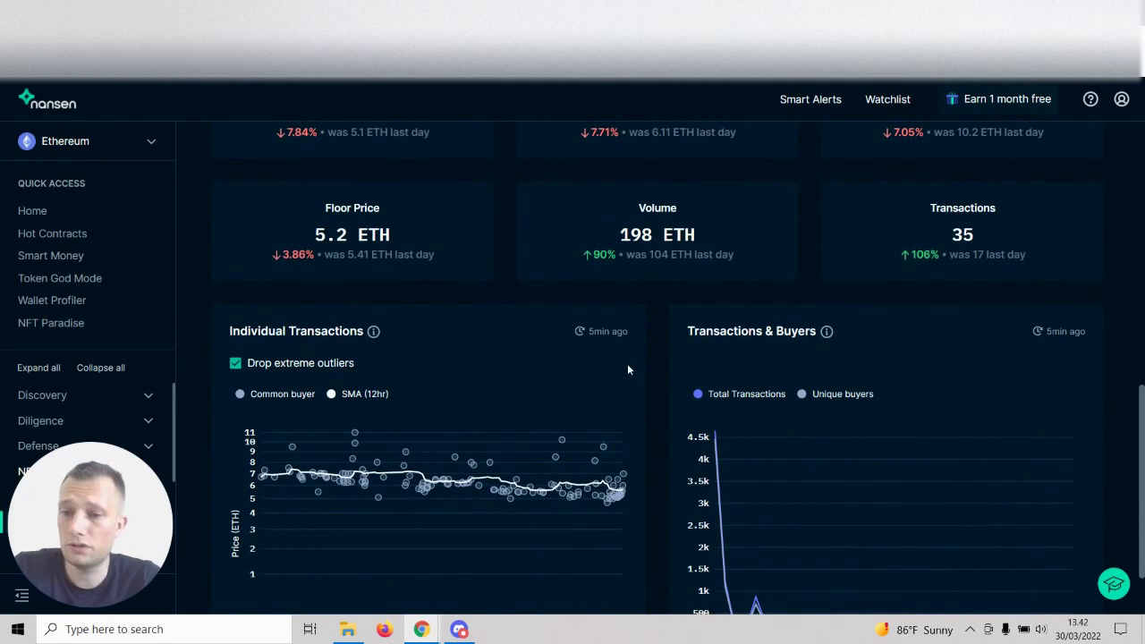
scroll(627, 368, up, 1)
scroll(605, 349, down, 1)
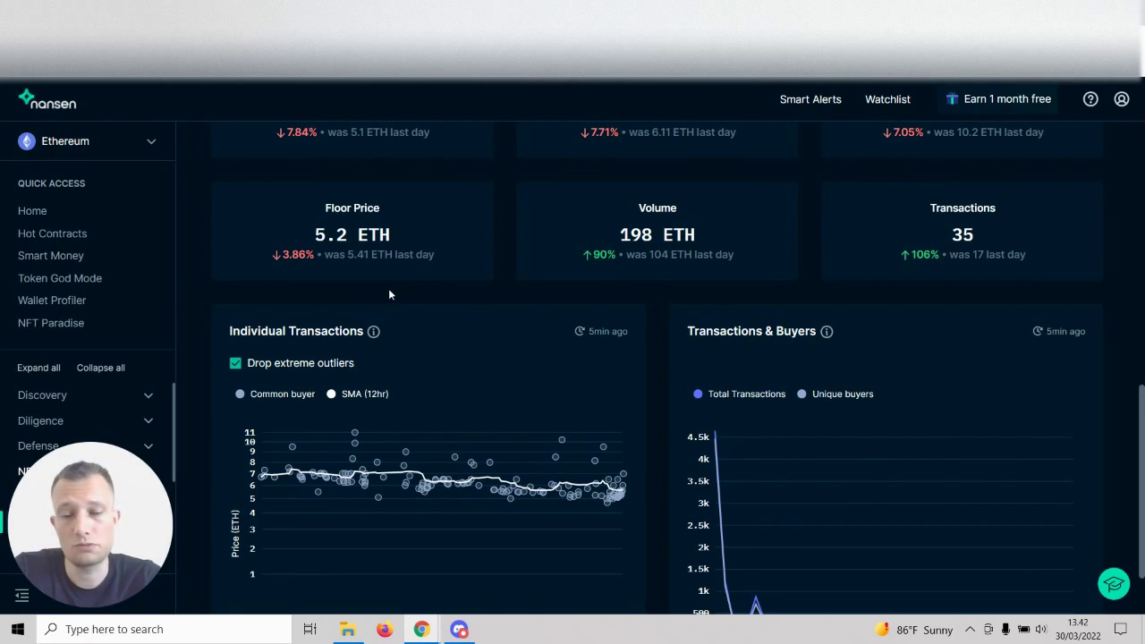
click(267, 370)
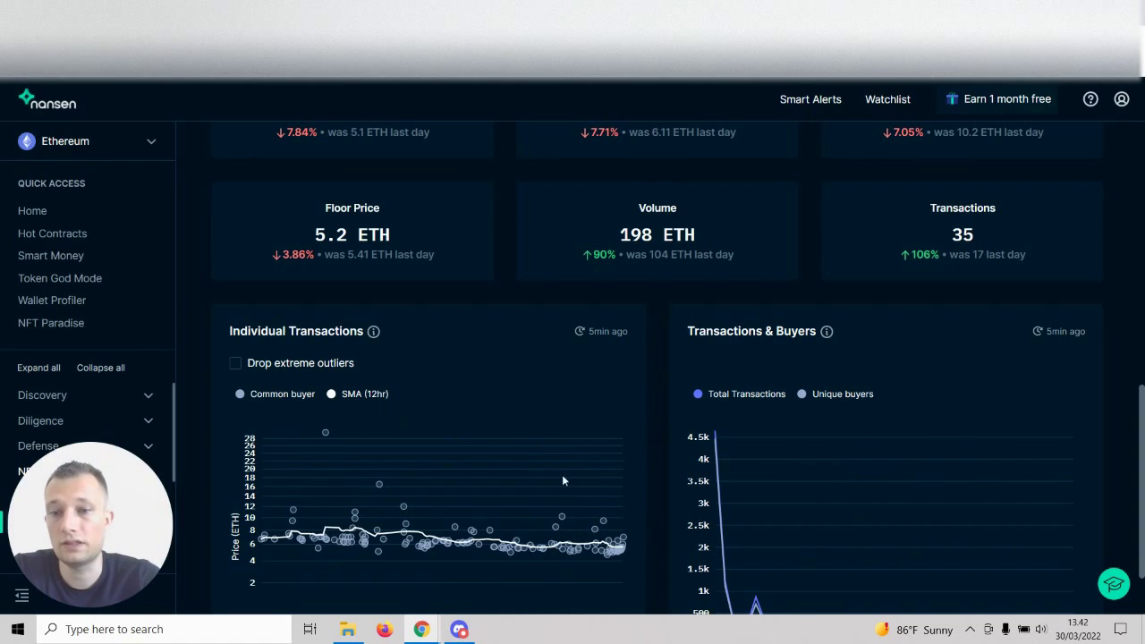
click(257, 362)
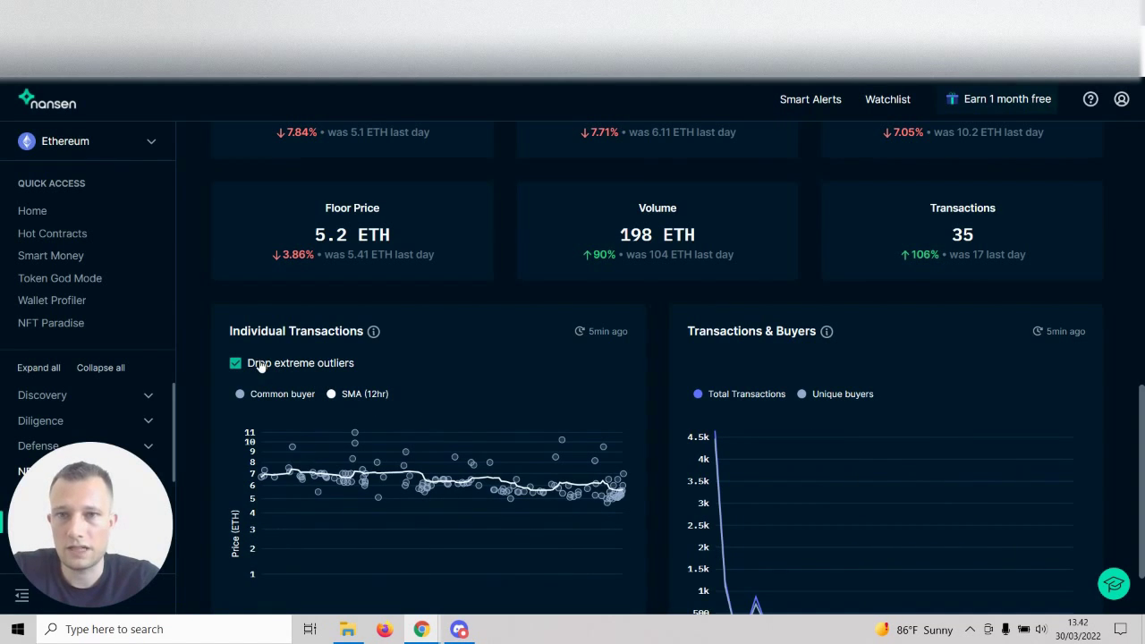
scroll(408, 383, up, 5)
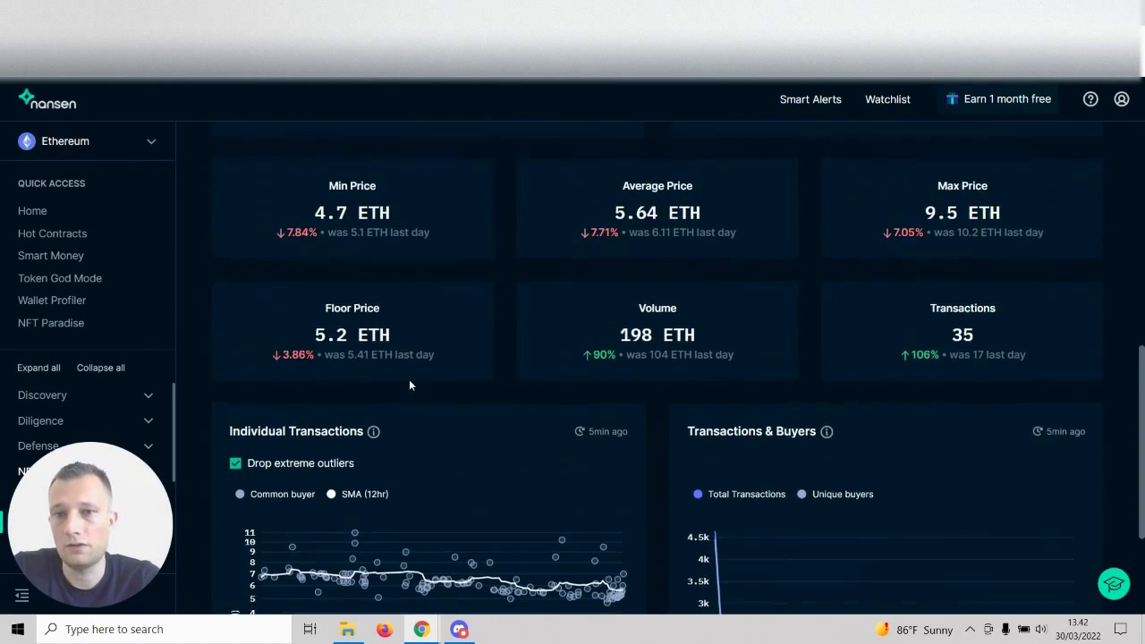
scroll(406, 377, up, 2)
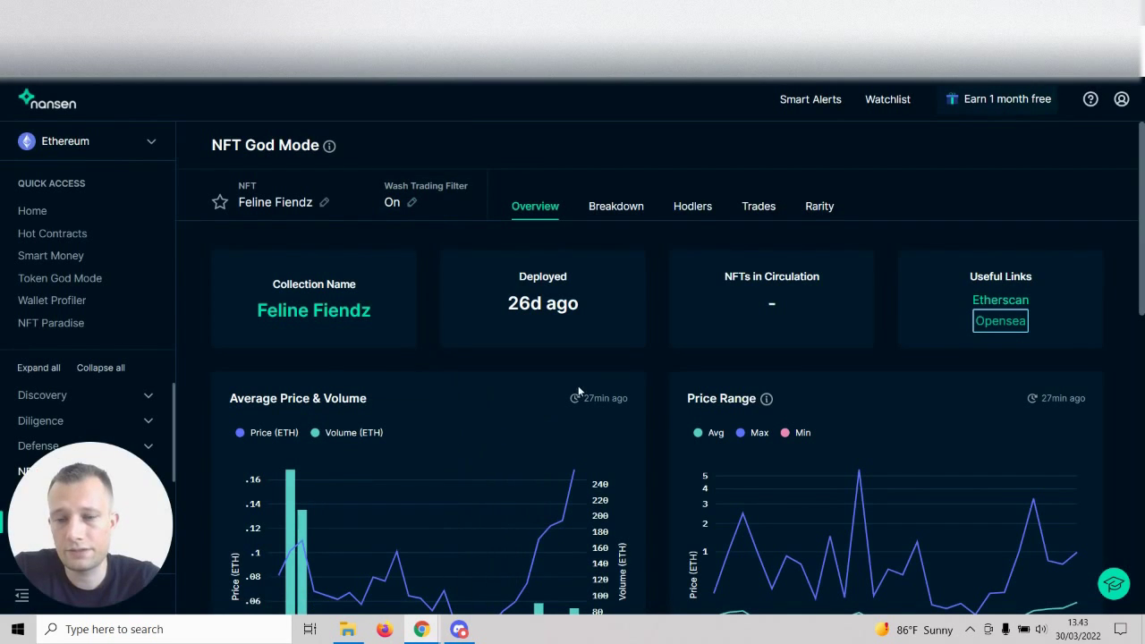
Step: Review Feline Fiendz price charts down to Min .079, Average .1575 and Max .99 ETH
scroll(532, 384, down, 1)
scroll(498, 375, up, 1)
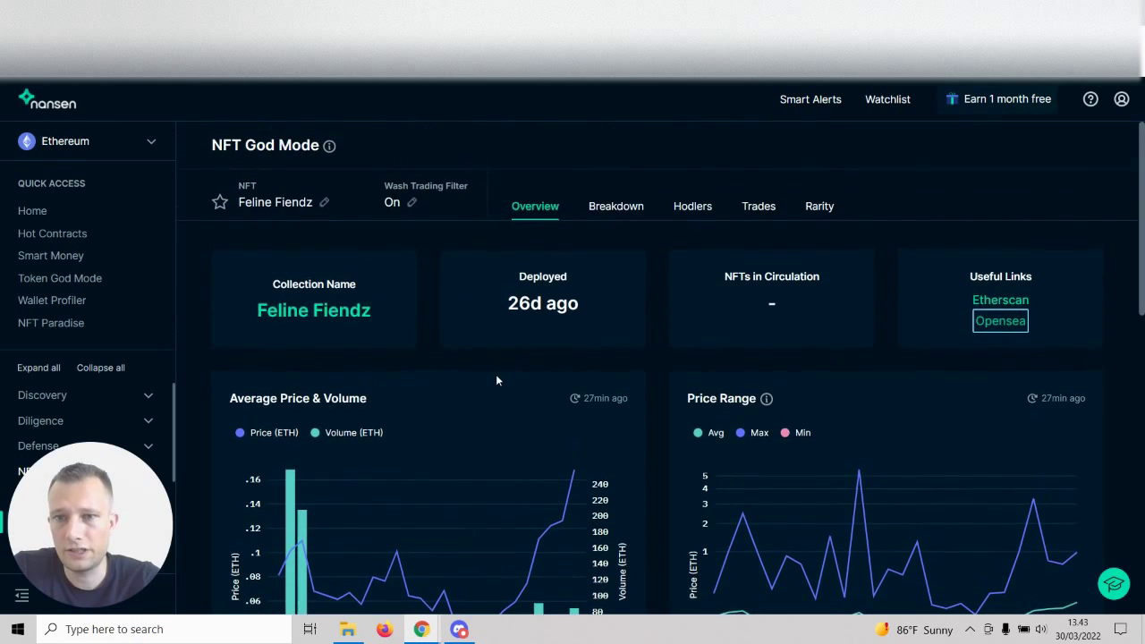
scroll(489, 378, down, 2)
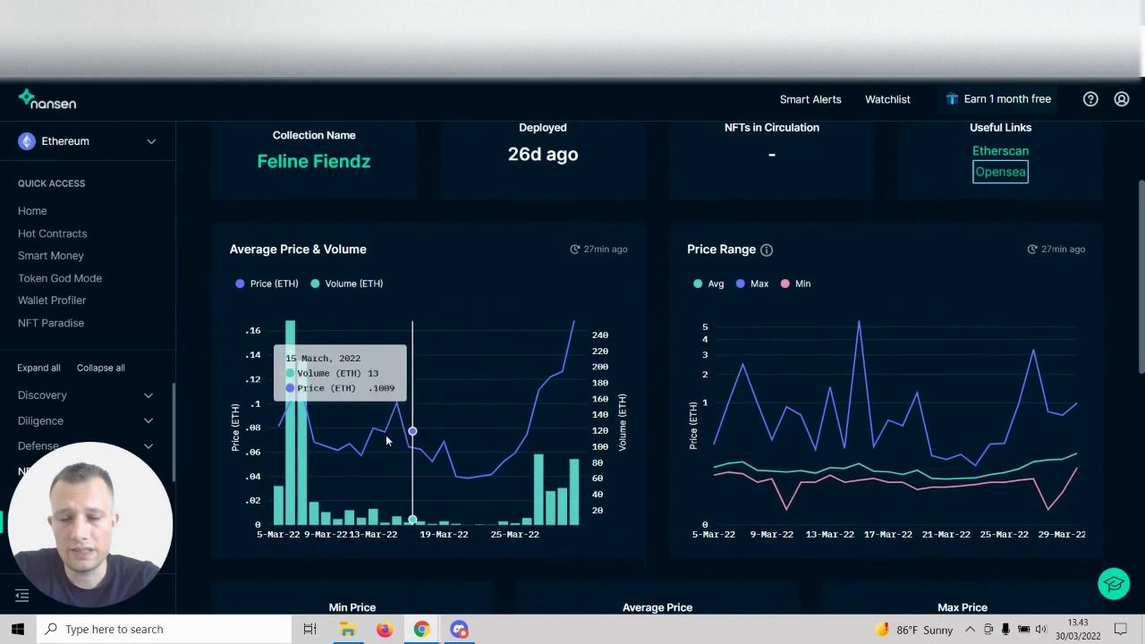
scroll(517, 231, up, 1)
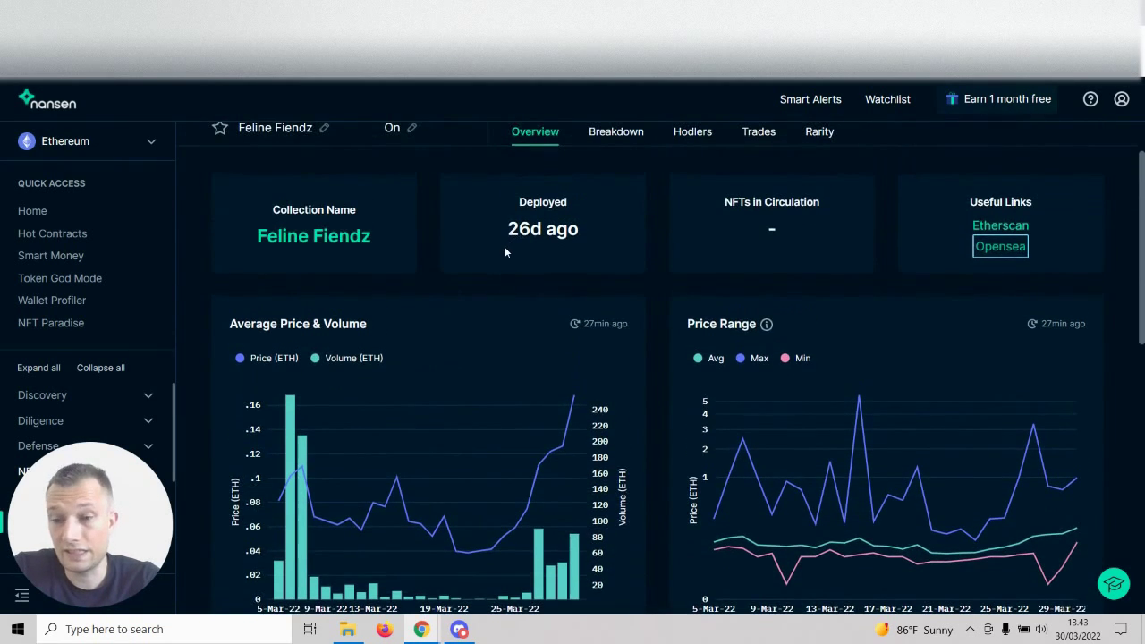
scroll(491, 244, down, 1)
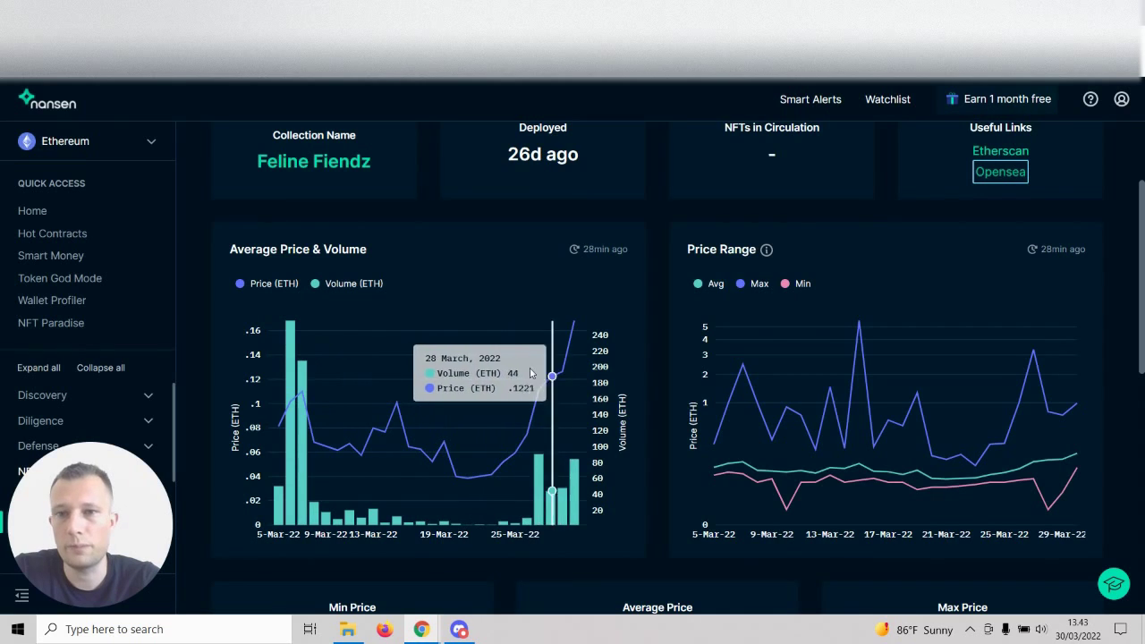
scroll(504, 384, up, 3)
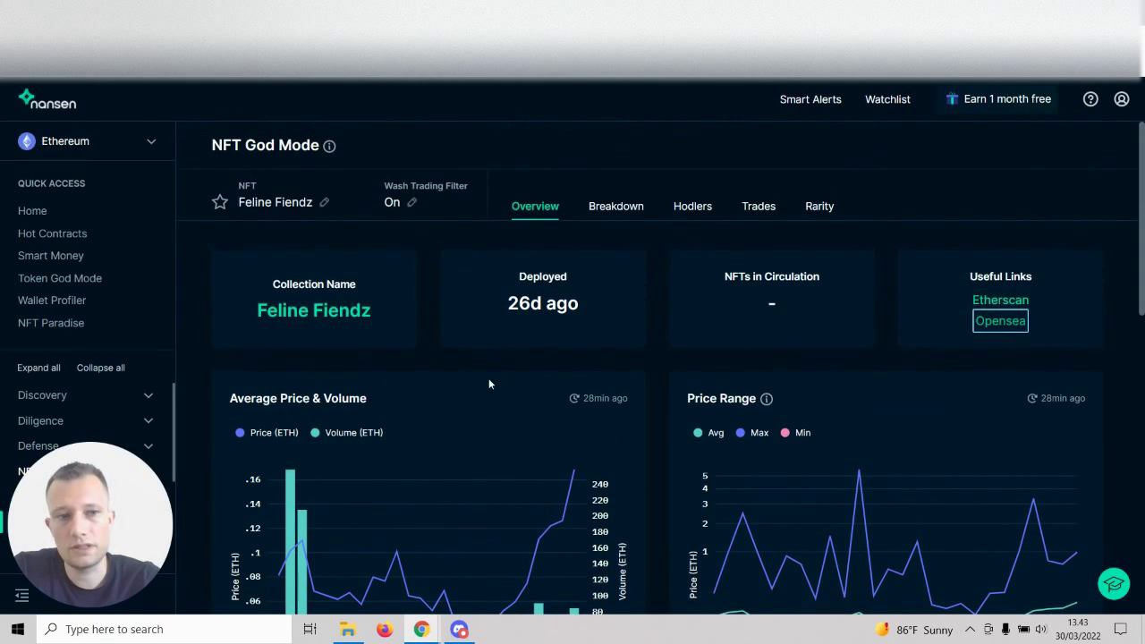
scroll(488, 383, down, 1)
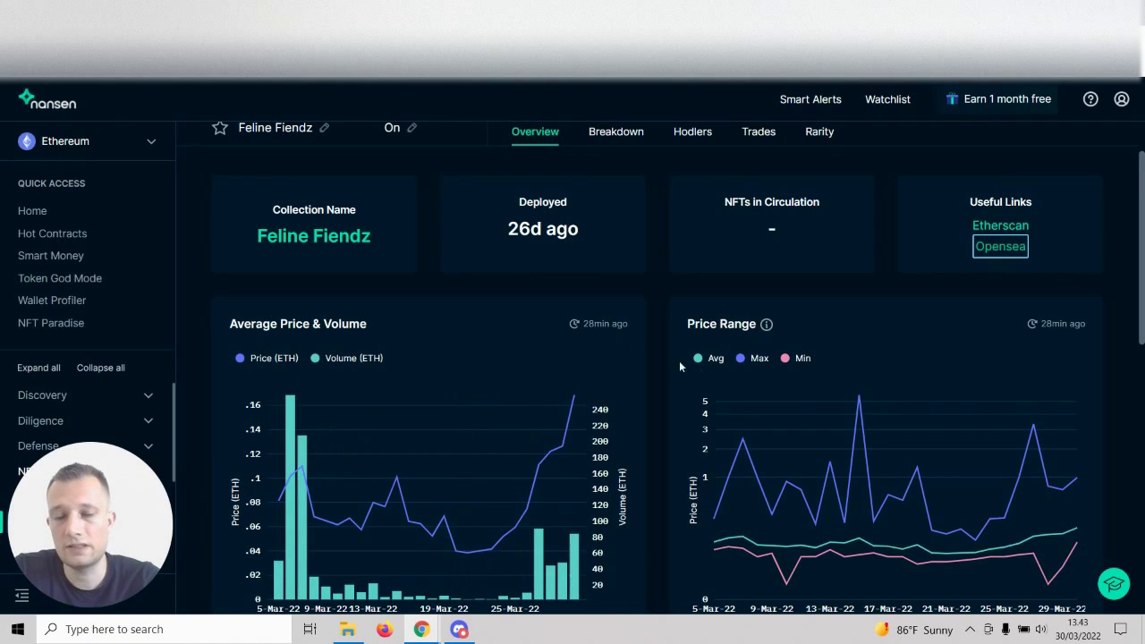
scroll(649, 360, down, 1)
scroll(642, 360, up, 1)
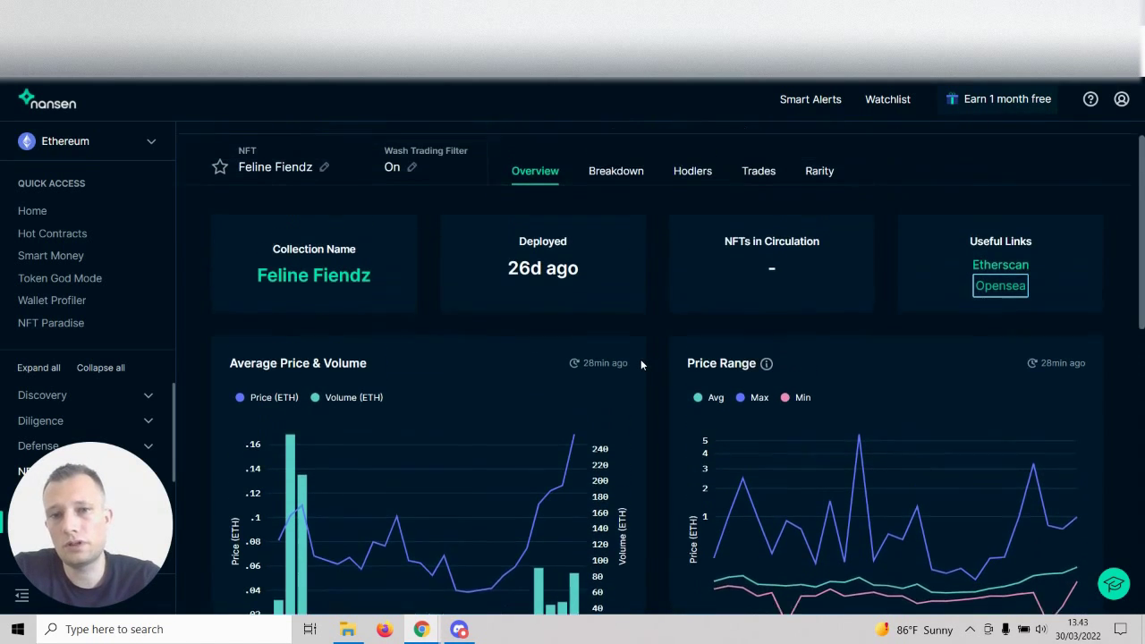
scroll(641, 364, down, 1)
scroll(641, 364, down, 1)
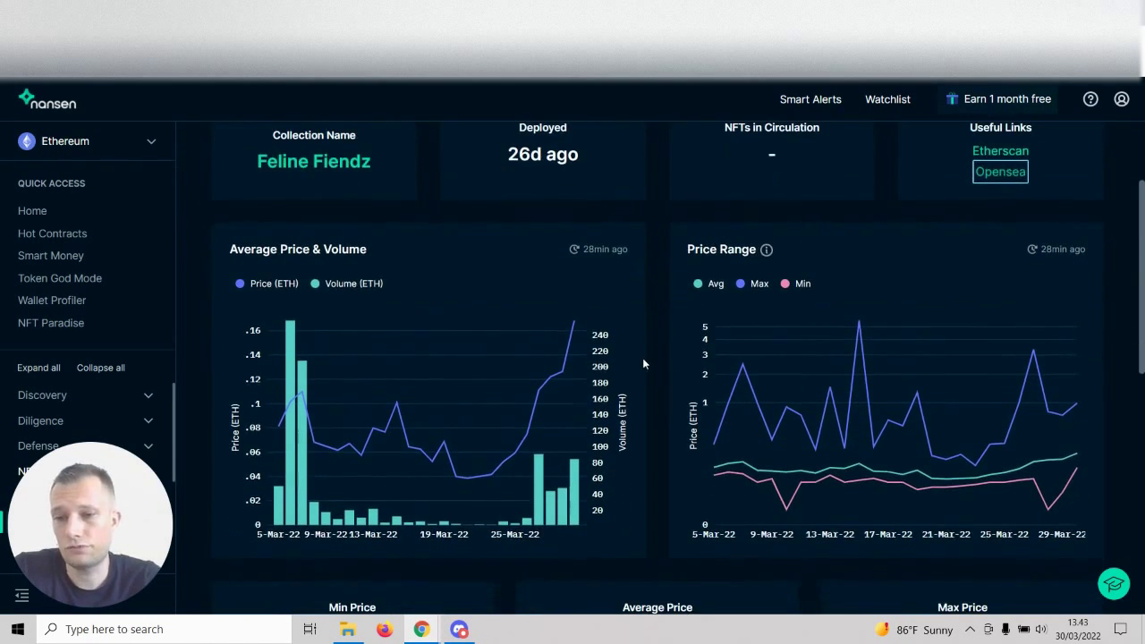
scroll(641, 360, up, 1)
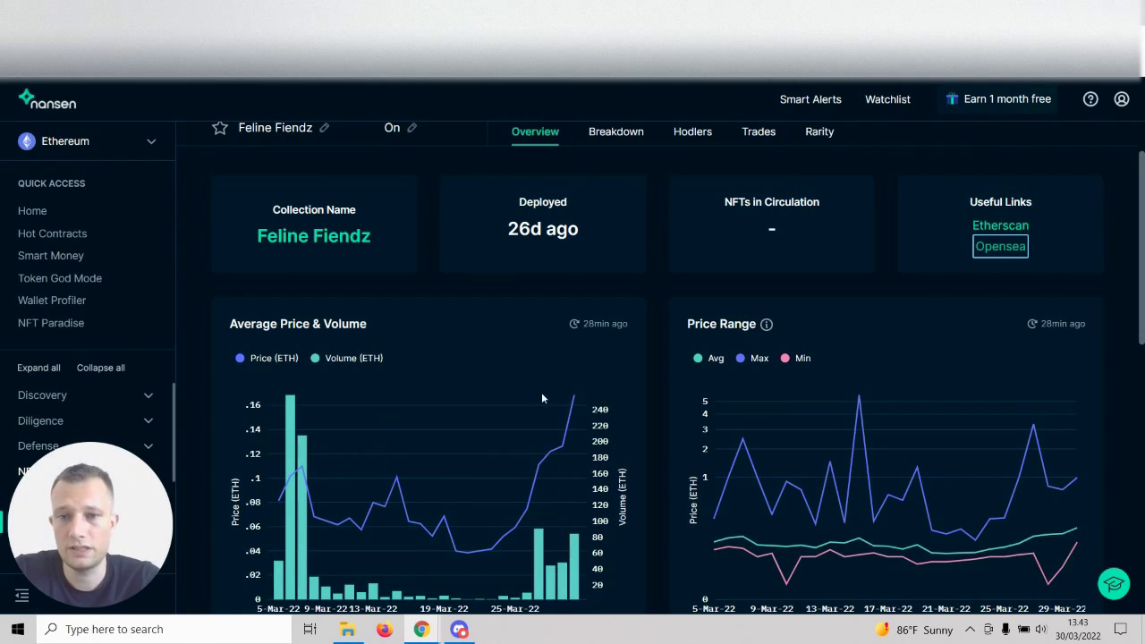
scroll(644, 432, down, 1)
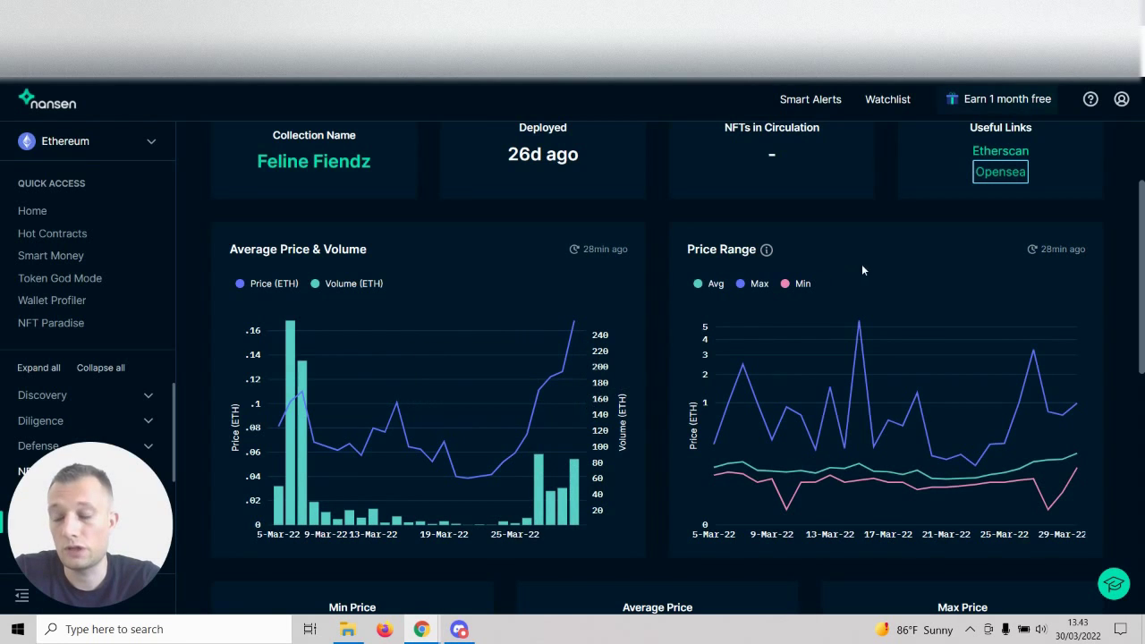
scroll(806, 287, down, 1)
scroll(715, 322, up, 2)
scroll(706, 320, down, 1)
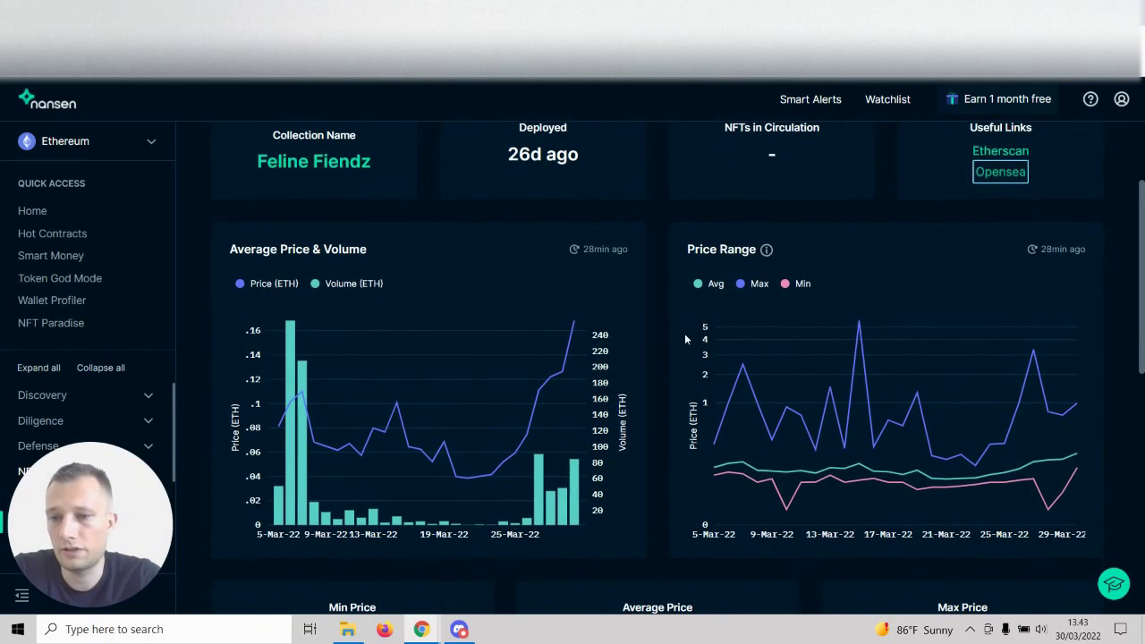
scroll(678, 340, down, 1)
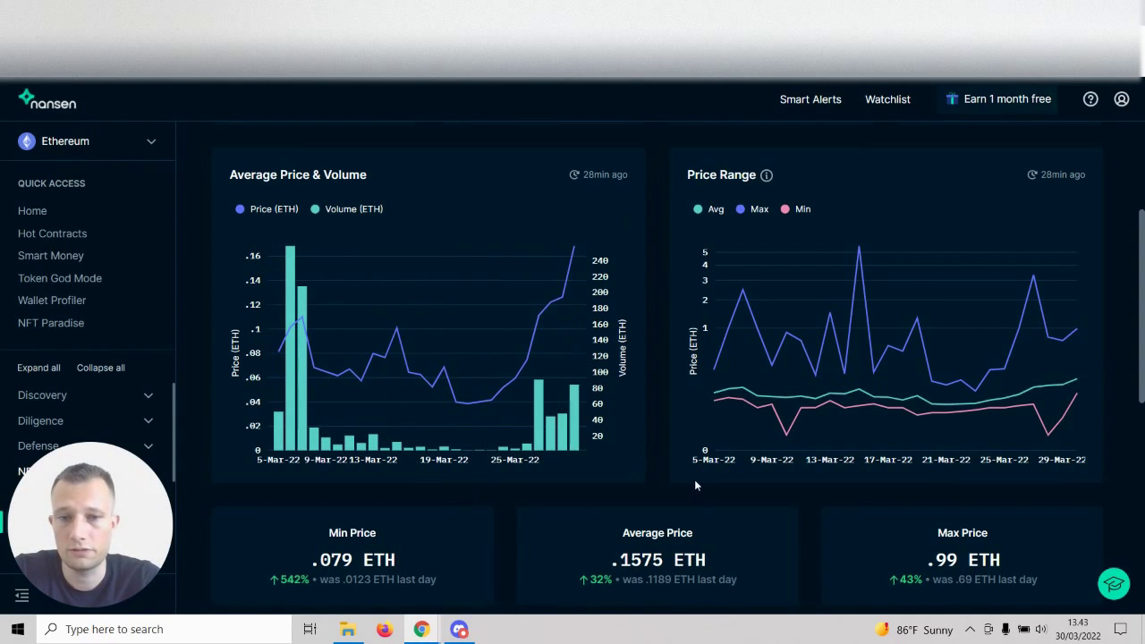
Step: Drop extreme outliers so the Feline Fiendz transactions scatter scales to 0–0.35 ETH
scroll(693, 479, down, 7)
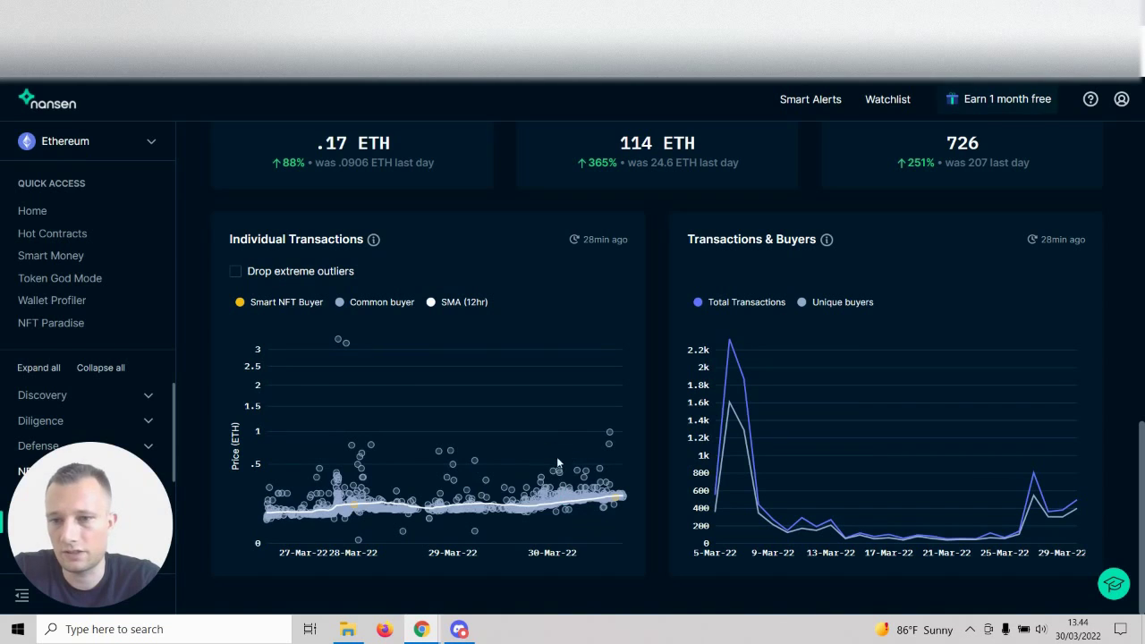
scroll(376, 395, up, 1)
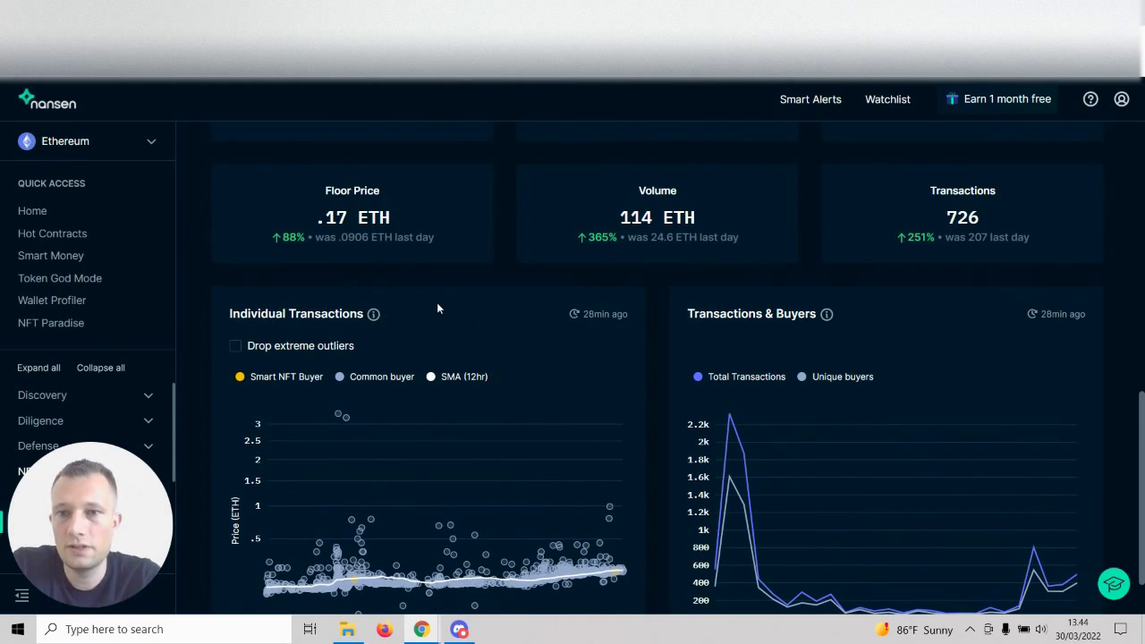
scroll(598, 471, down, 1)
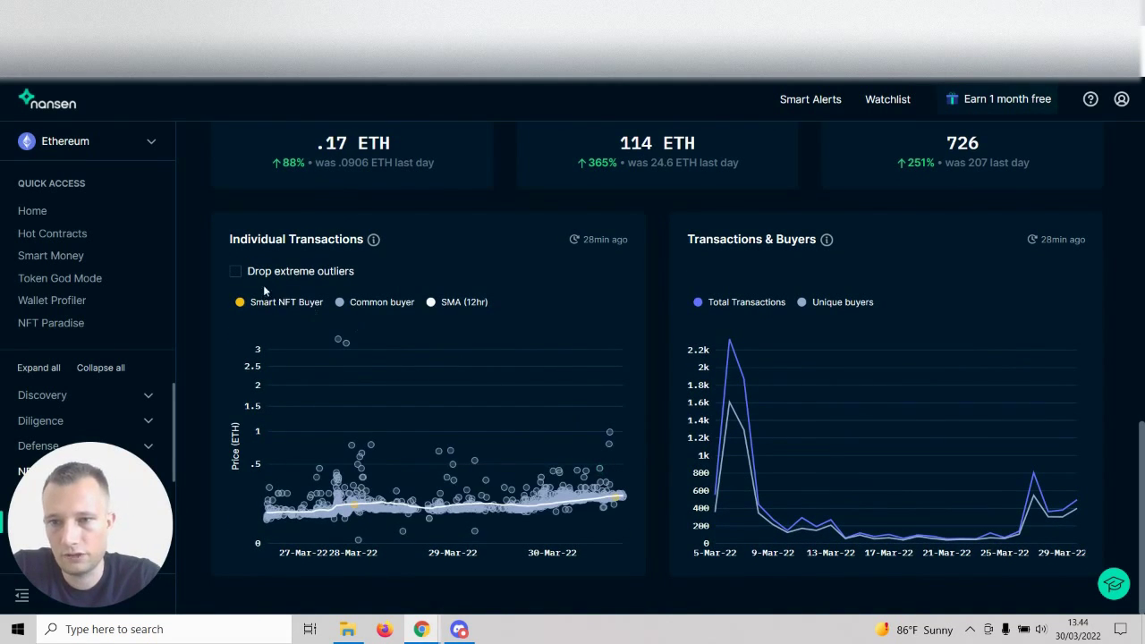
click(234, 272)
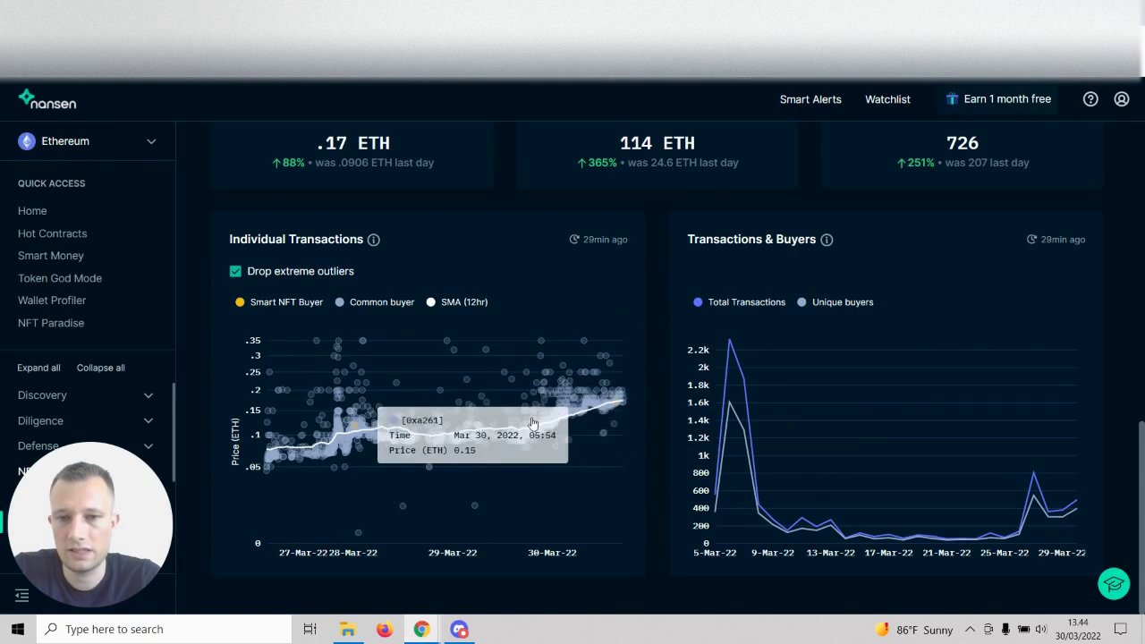
Step: Review the 88% floor price rise and scroll back to the top of the page
scroll(397, 289, up, 1)
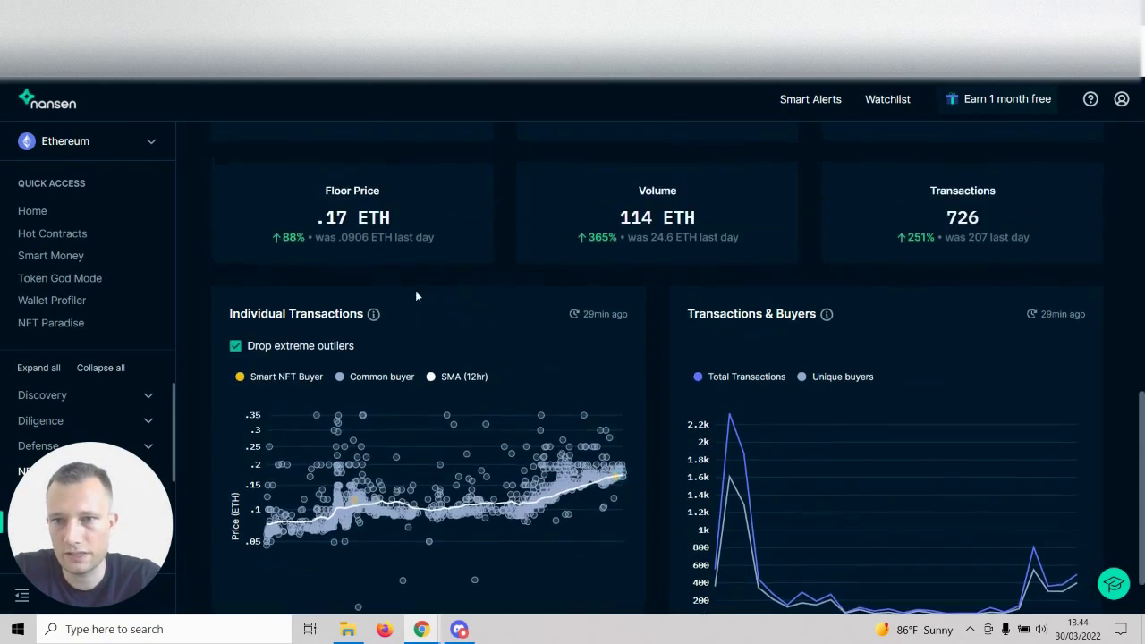
drag(282, 238, 314, 240)
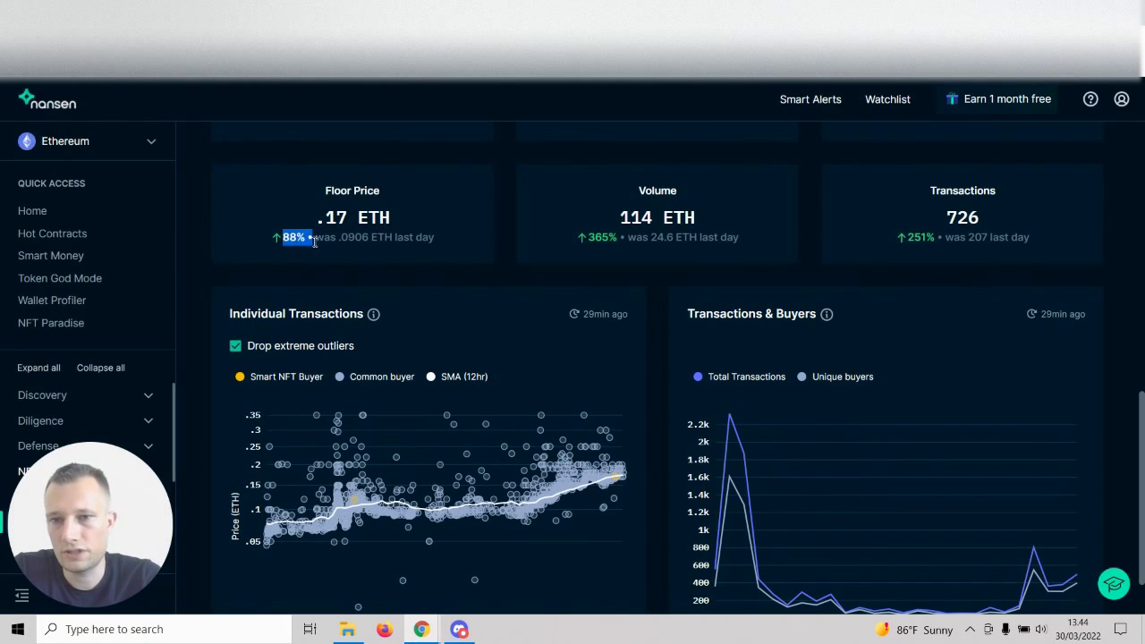
click(314, 240)
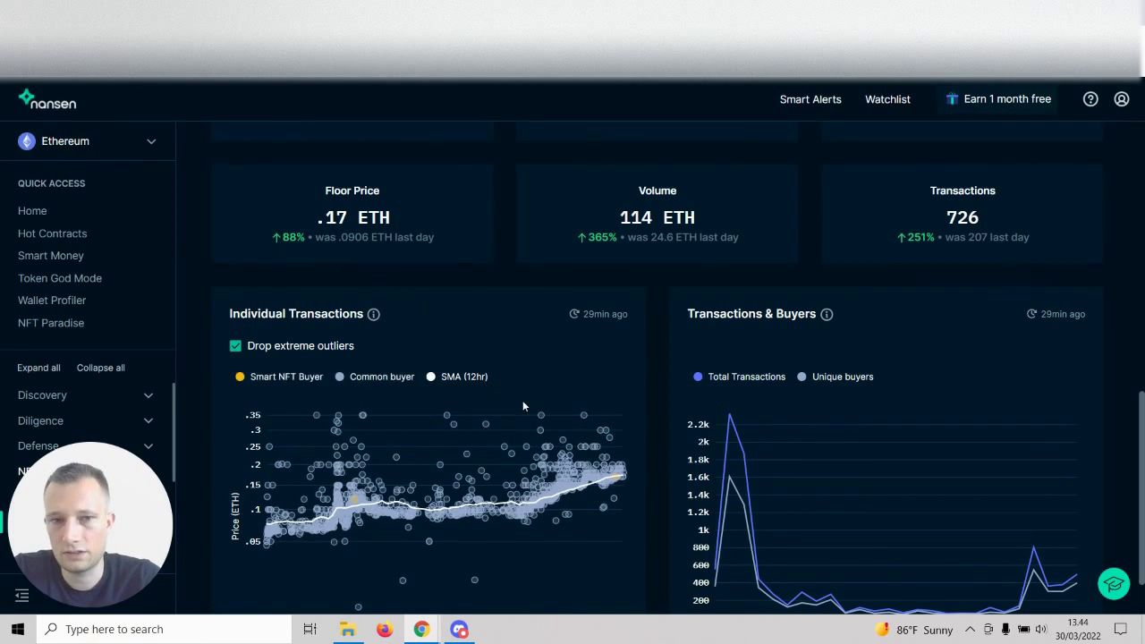
scroll(523, 406, down, 1)
mouse_move(1049, 499)
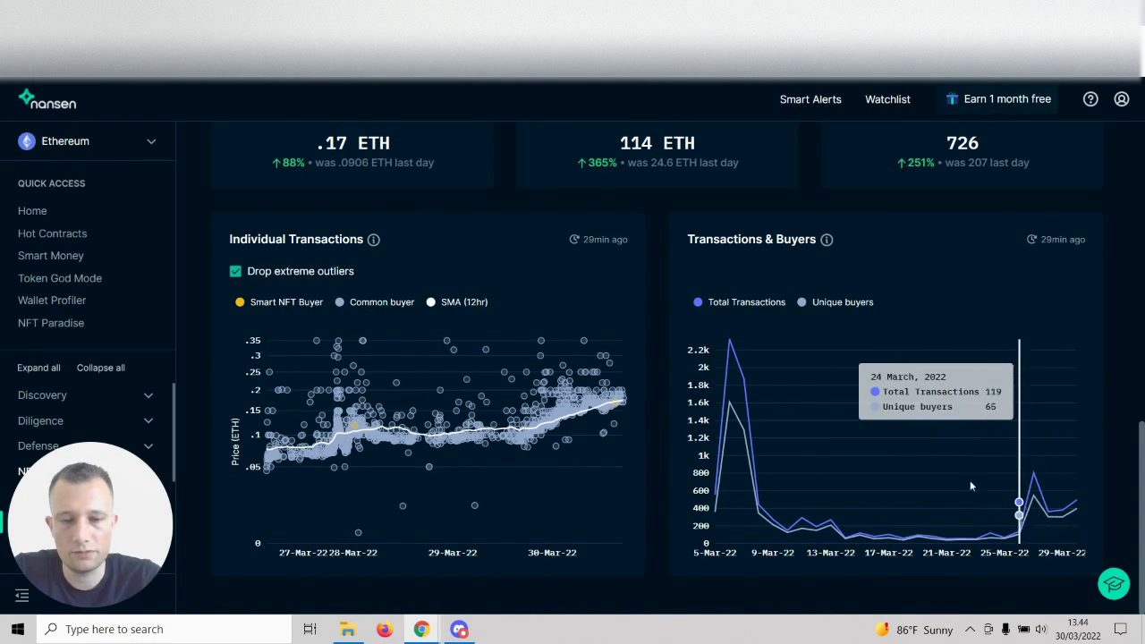
scroll(584, 457, up, 1)
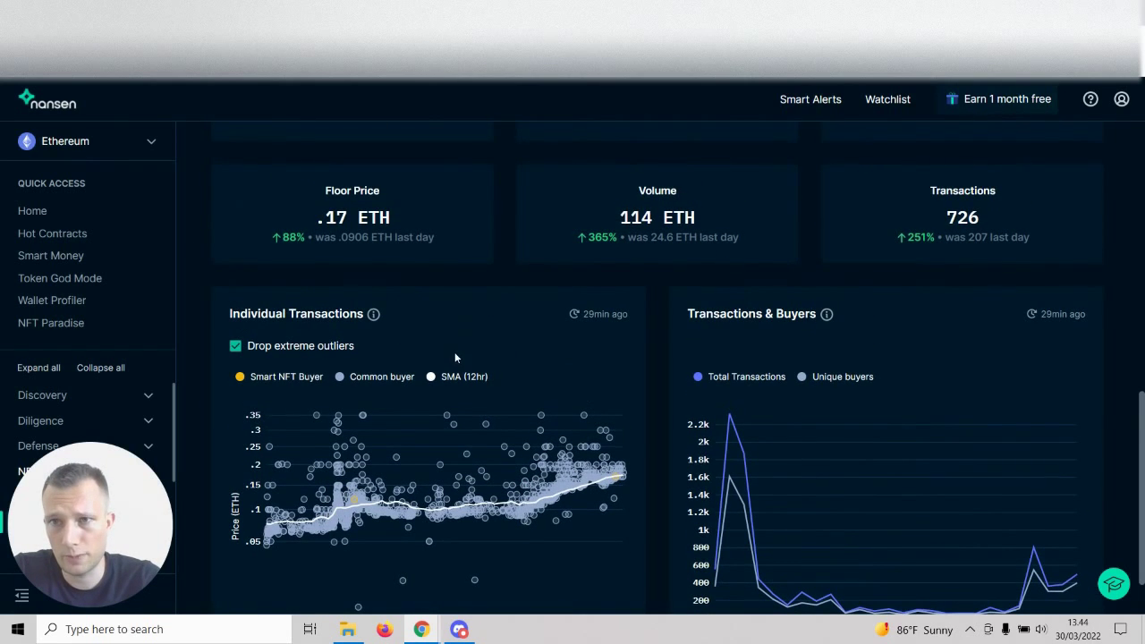
scroll(454, 352, up, 1)
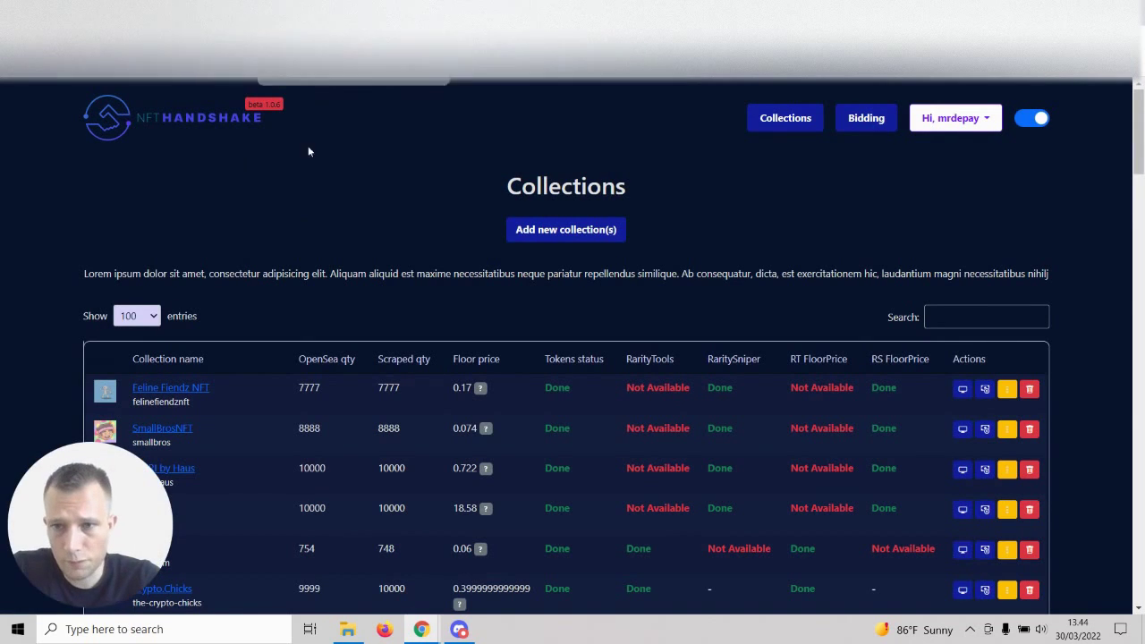
click(539, 228)
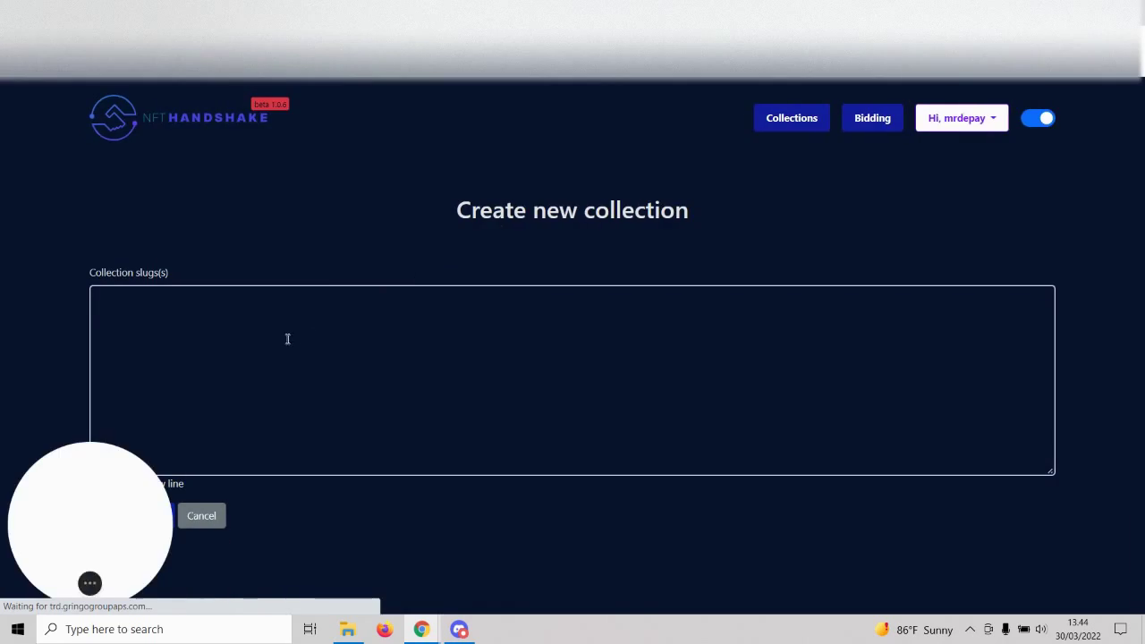
click(287, 338)
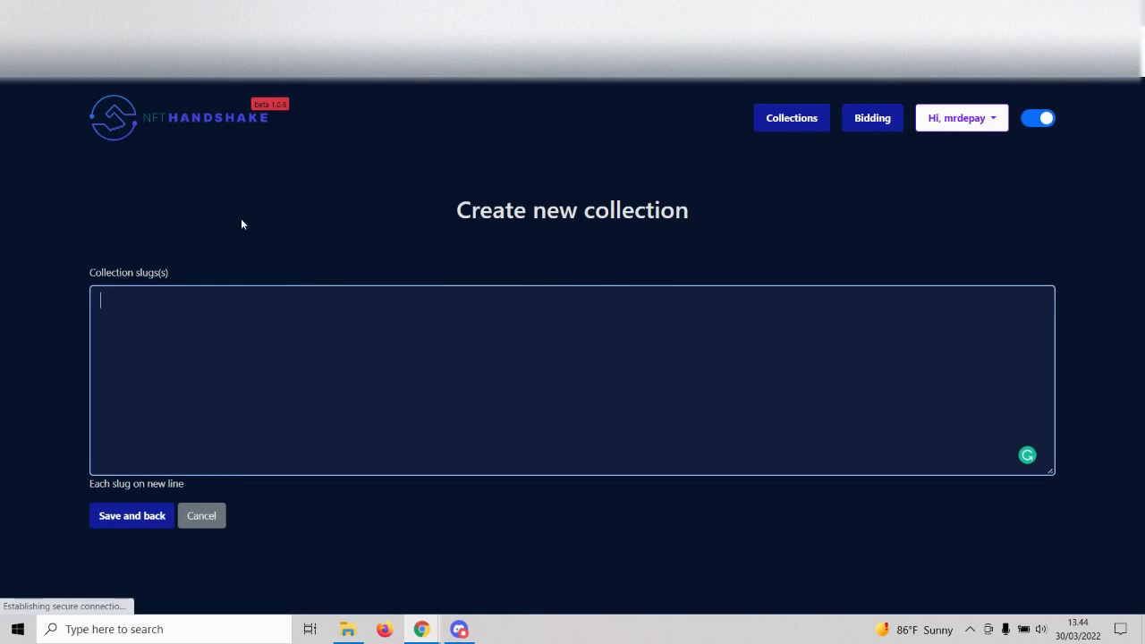
text(https://opensea.io/collection/invisiblefriends)
drag(146, 546, 718, 522)
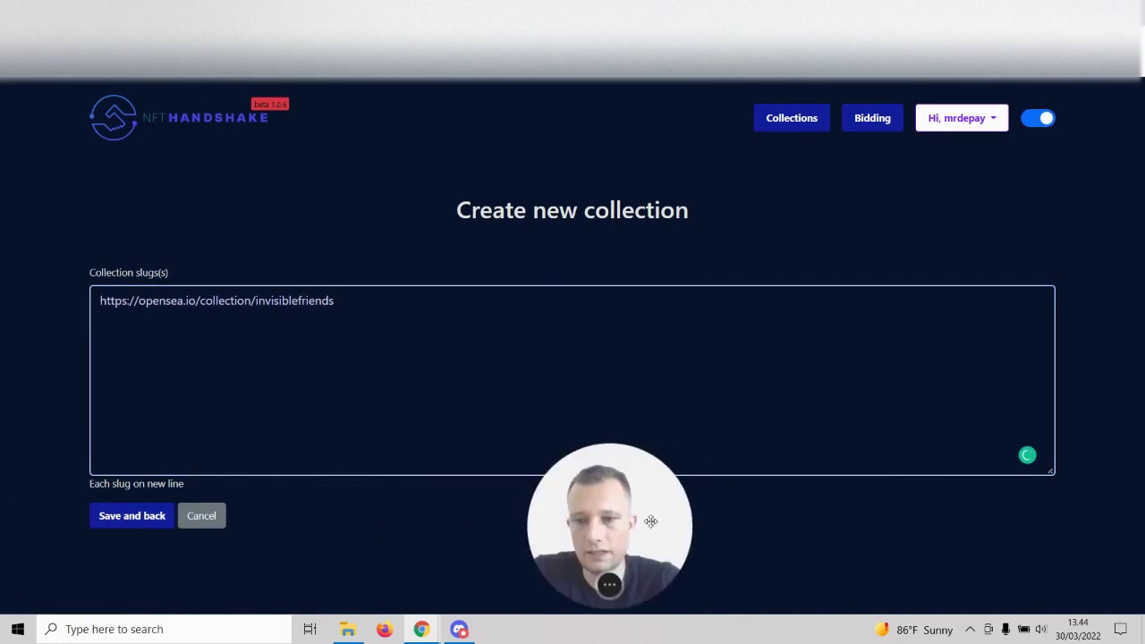
click(217, 519)
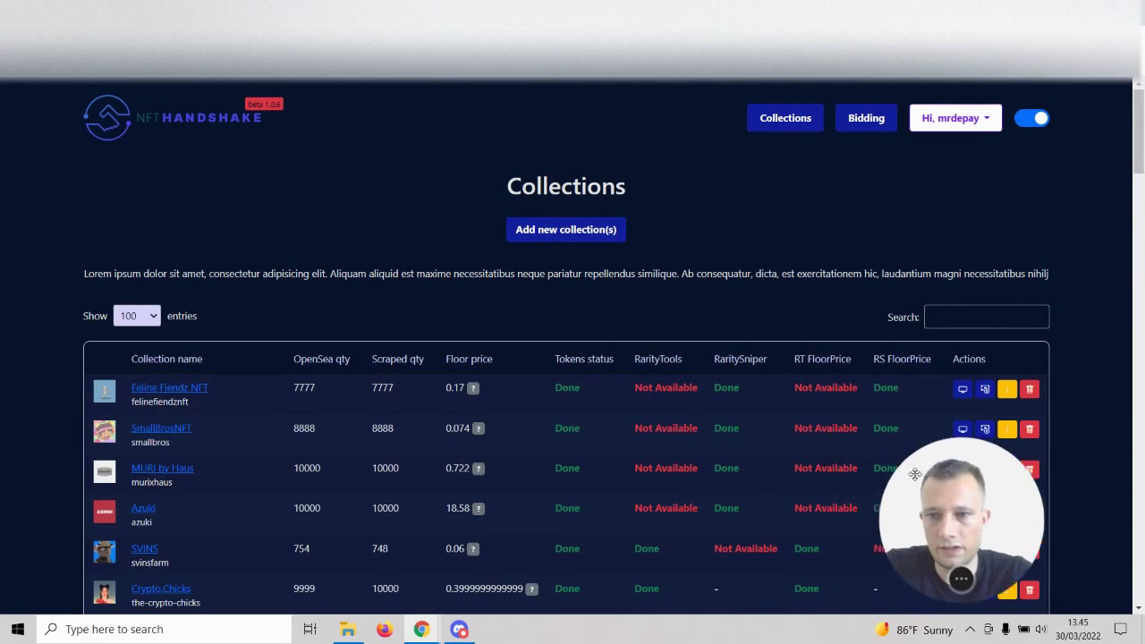
drag(922, 472, 988, 466)
scroll(318, 360, down, 1)
scroll(318, 361, down, 1)
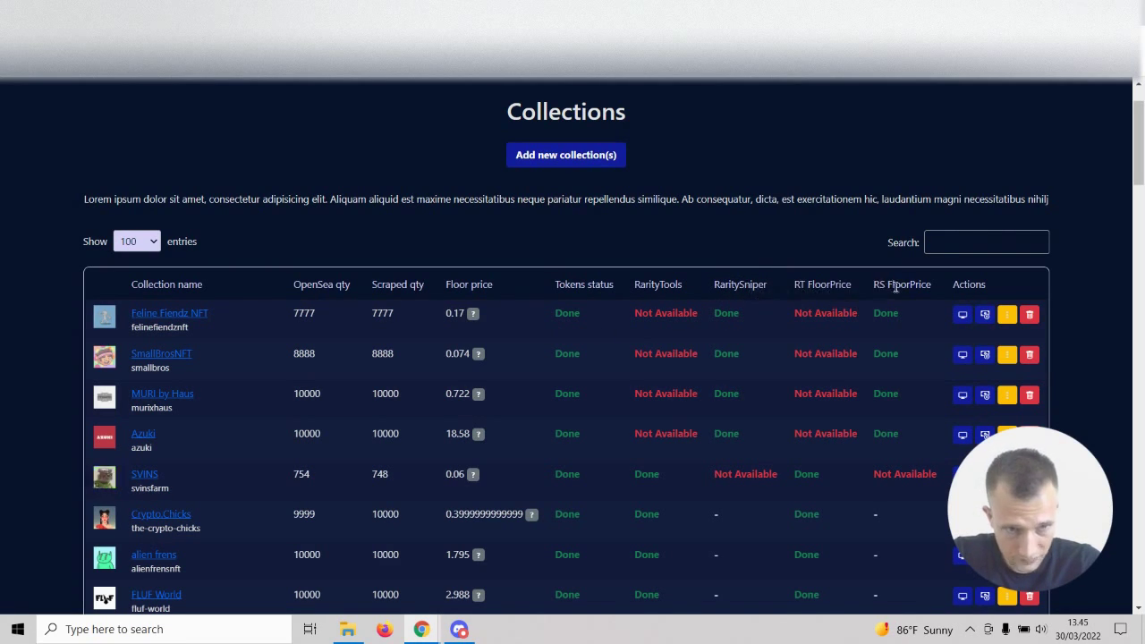
scroll(757, 311, down, 1)
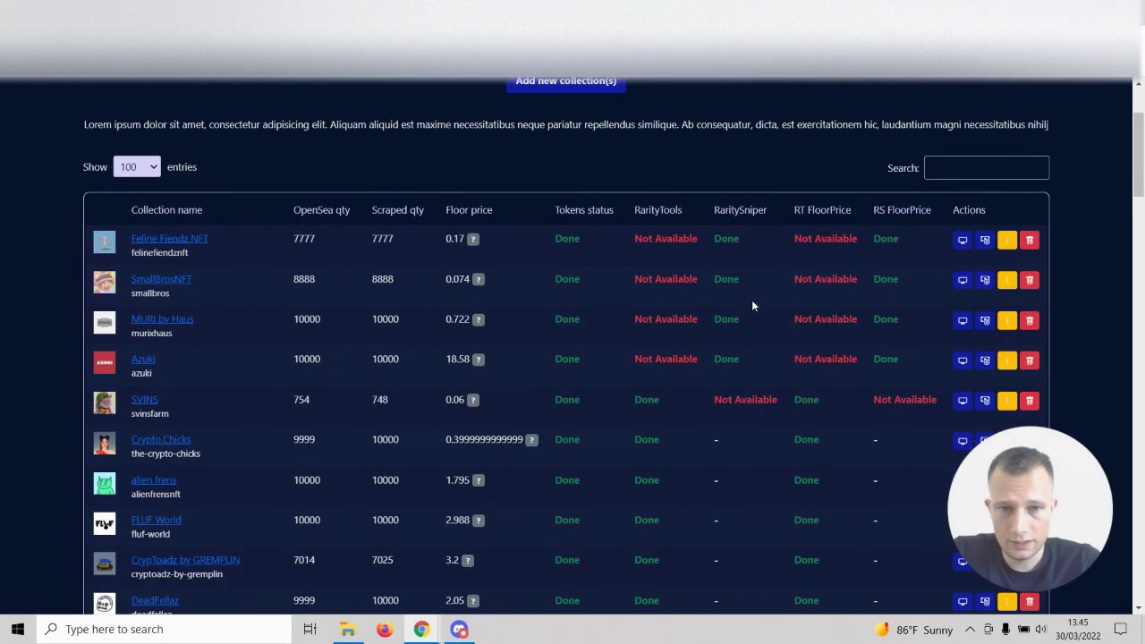
click(983, 243)
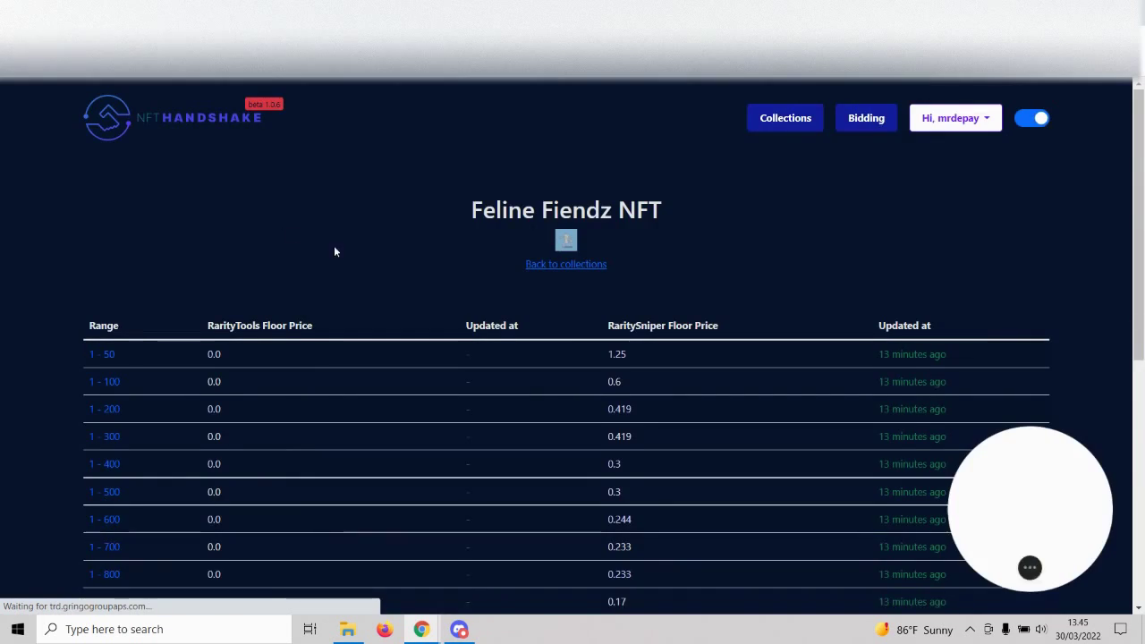
scroll(437, 299, down, 3)
scroll(599, 217, up, 1)
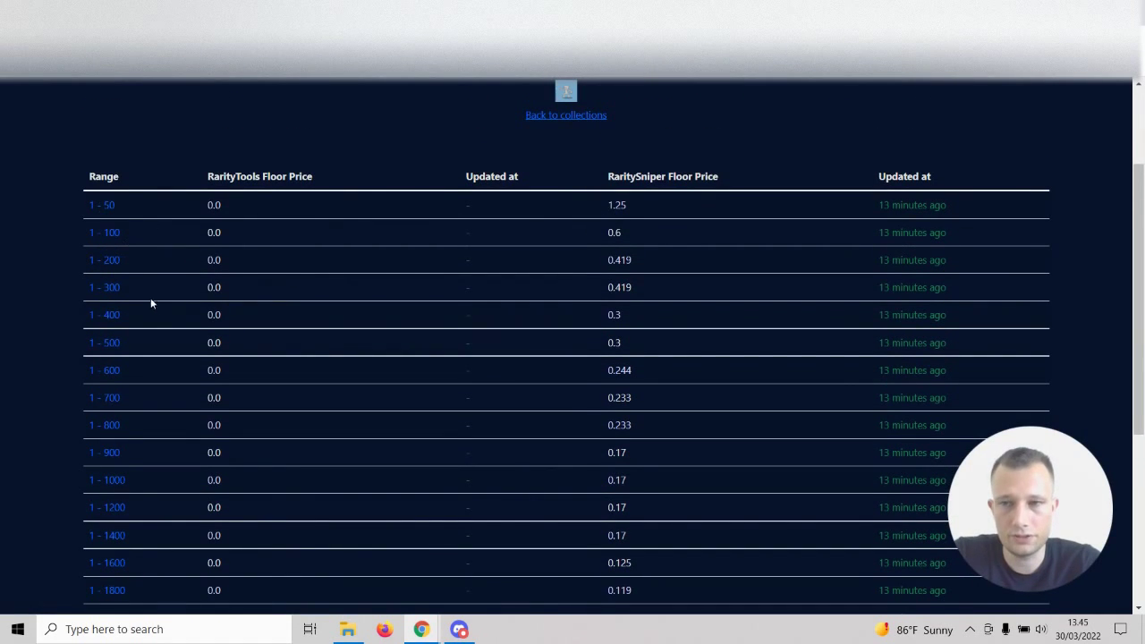
mouse_move(88, 205)
mouse_down()
mouse_move(99, 204)
mouse_move(75, 199)
mouse_move(90, 225)
mouse_up()
scroll(90, 220, up, 1)
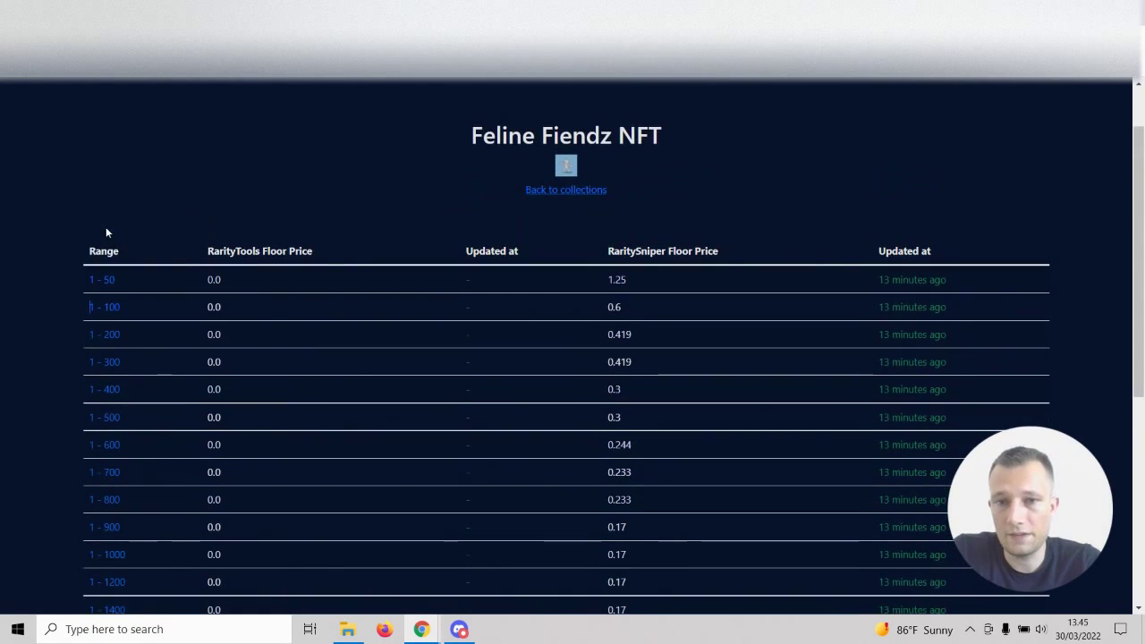
drag(628, 279, 634, 281)
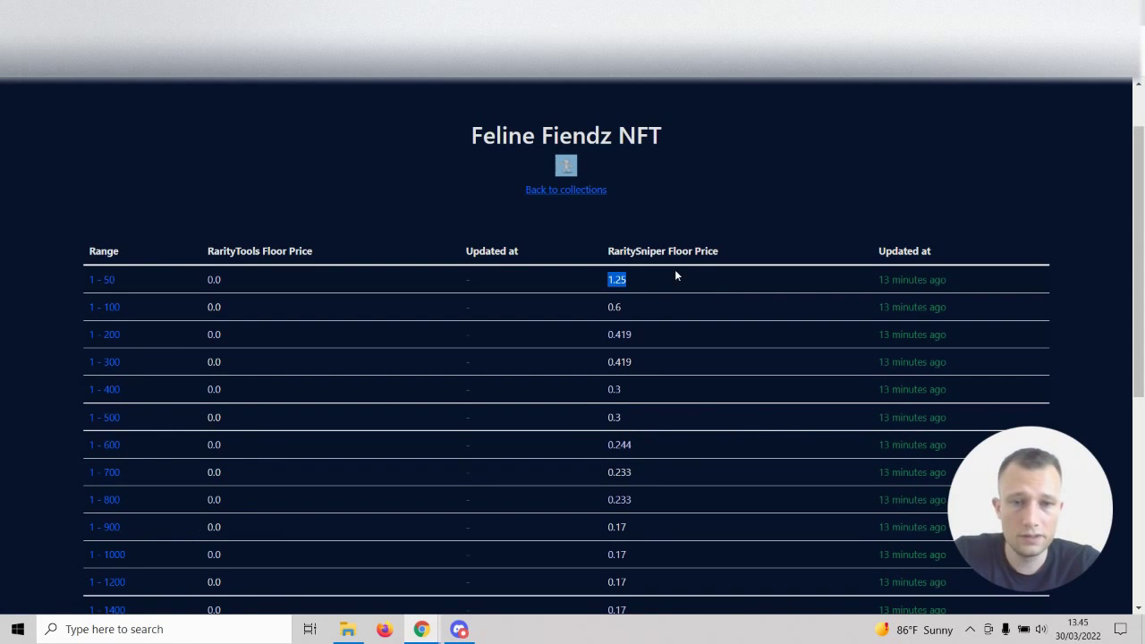
scroll(673, 269, down, 5)
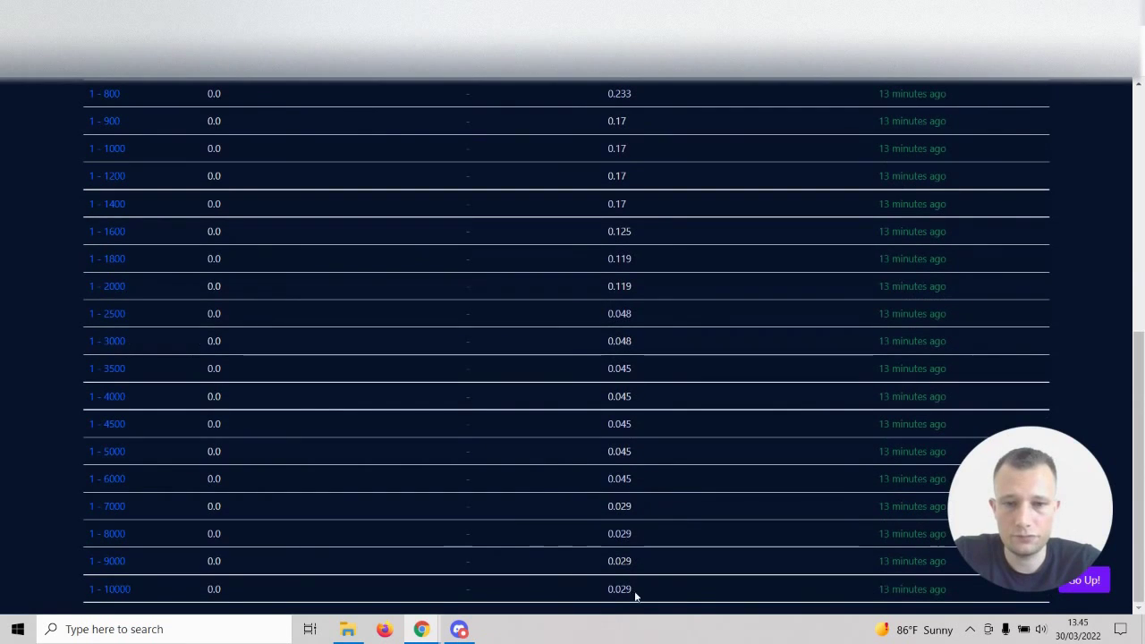
drag(605, 576, 665, 594)
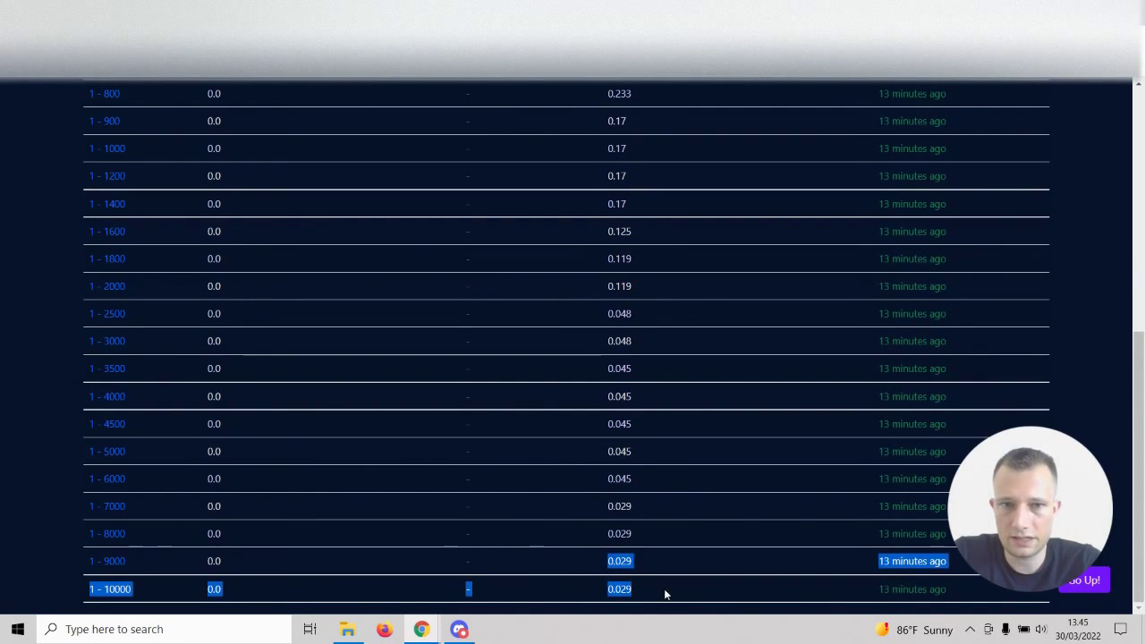
scroll(650, 330, up, 3)
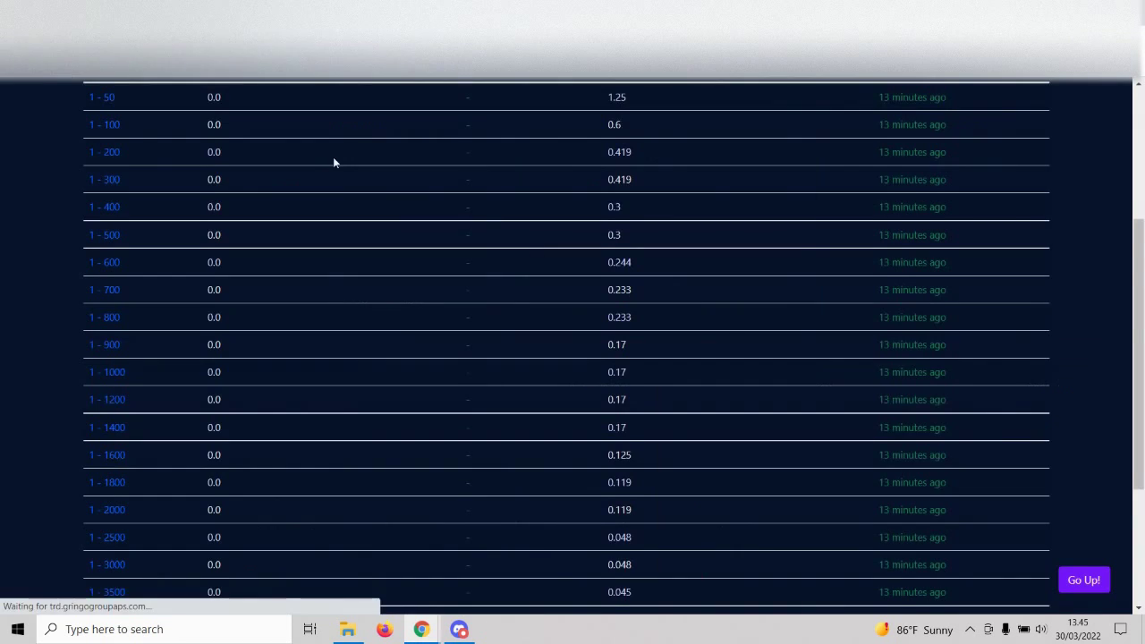
scroll(333, 157, down, 3)
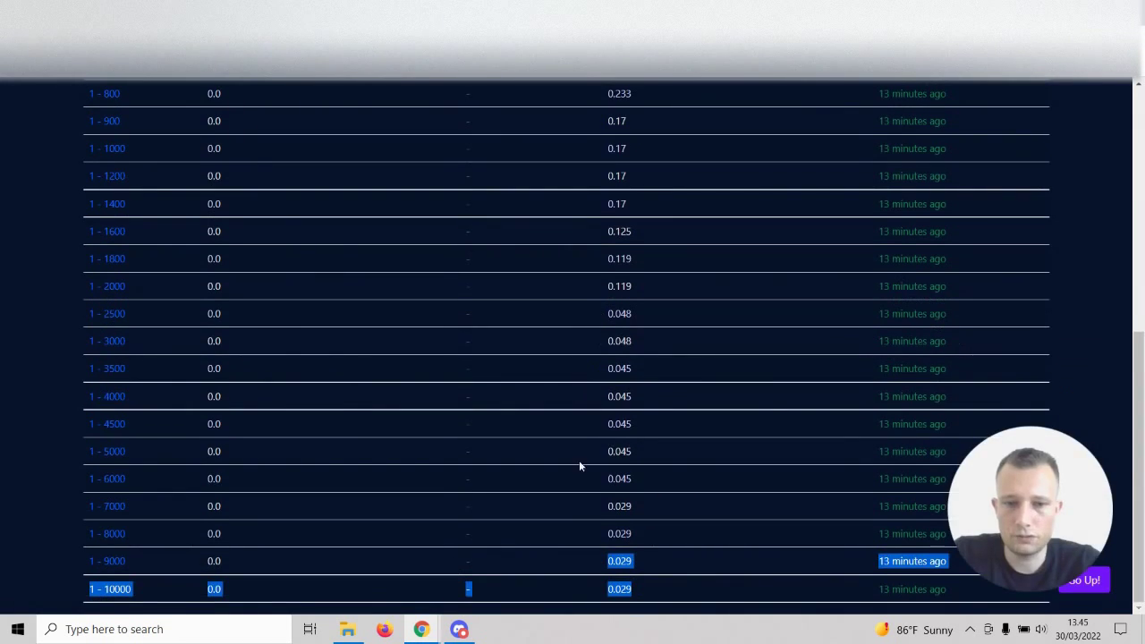
scroll(564, 465, up, 3)
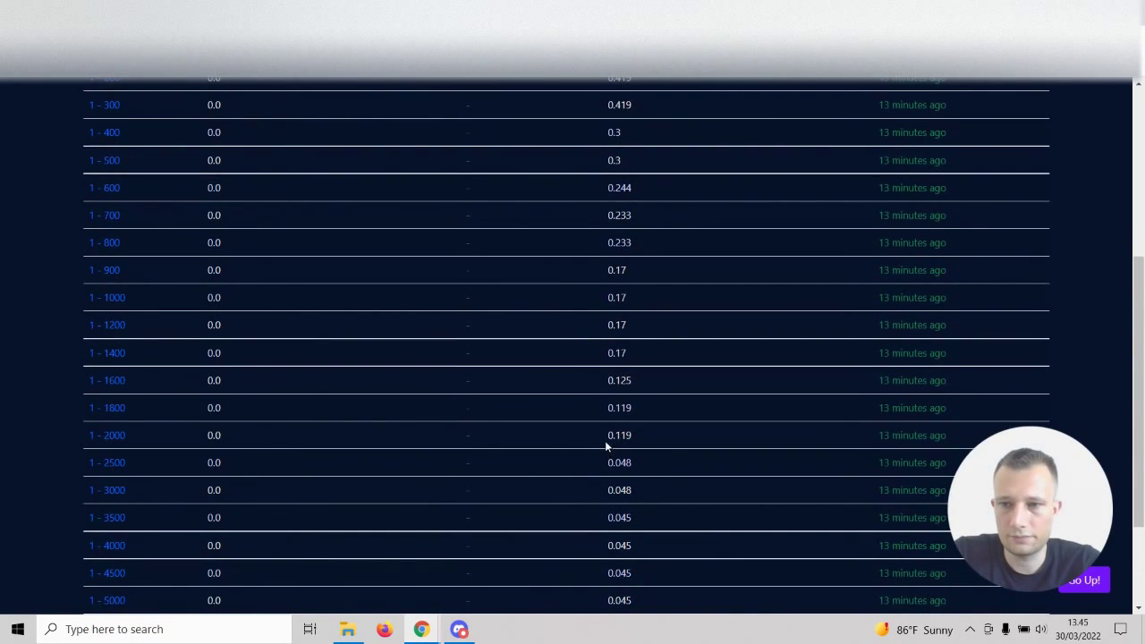
scroll(606, 443, down, 1)
drag(605, 588, 651, 588)
scroll(489, 444, up, 4)
scroll(586, 362, down, 1)
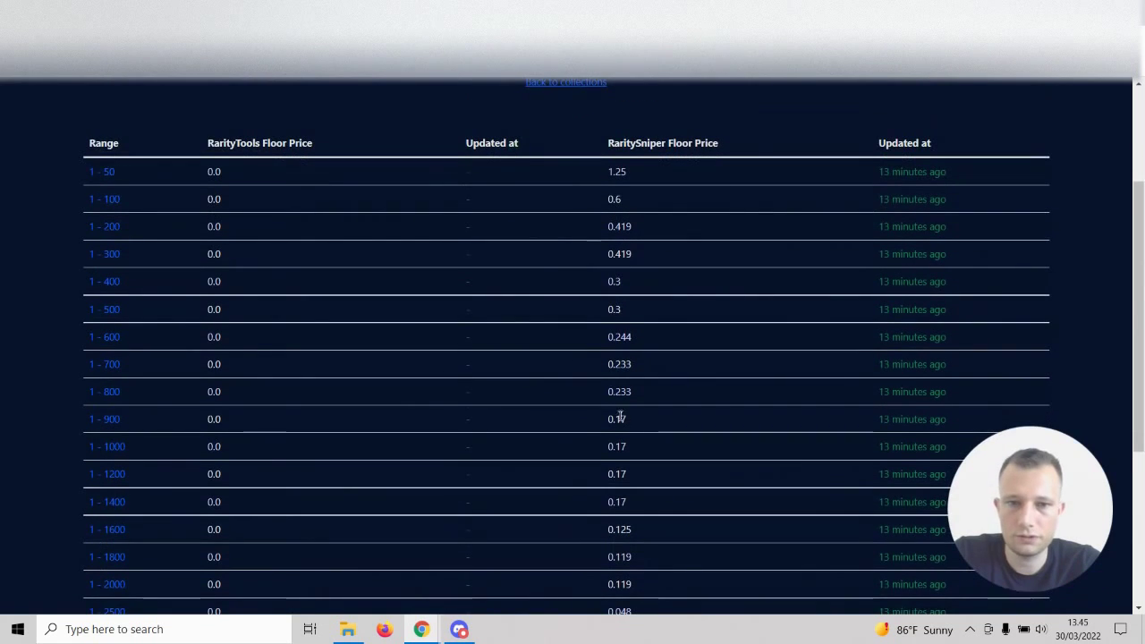
drag(614, 419, 641, 490)
scroll(641, 488, up, 1)
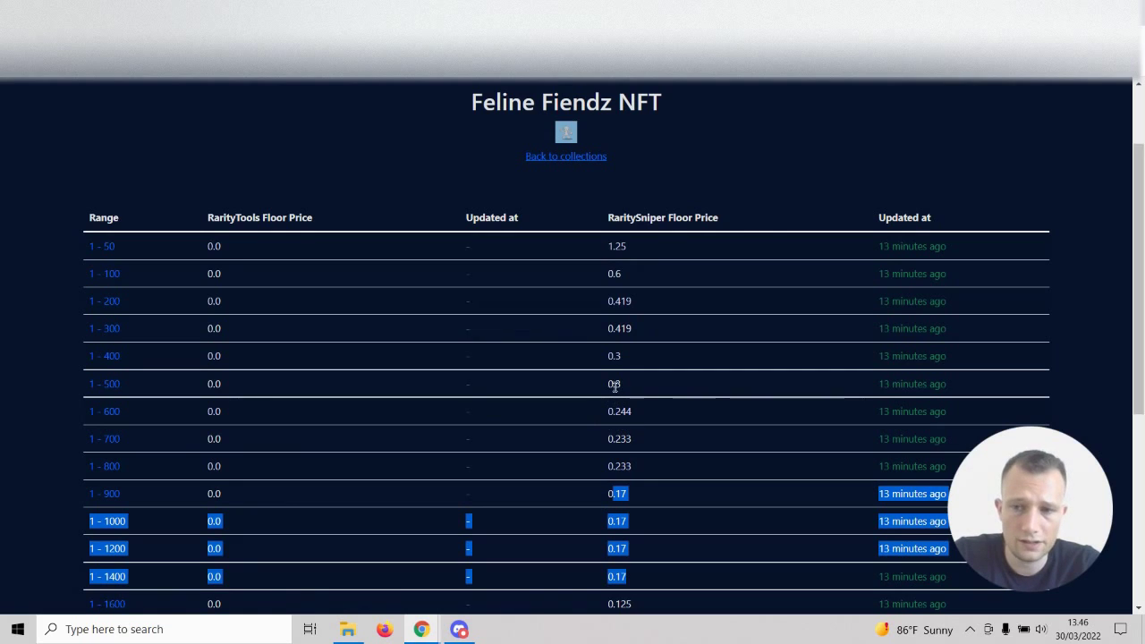
drag(614, 387, 624, 389)
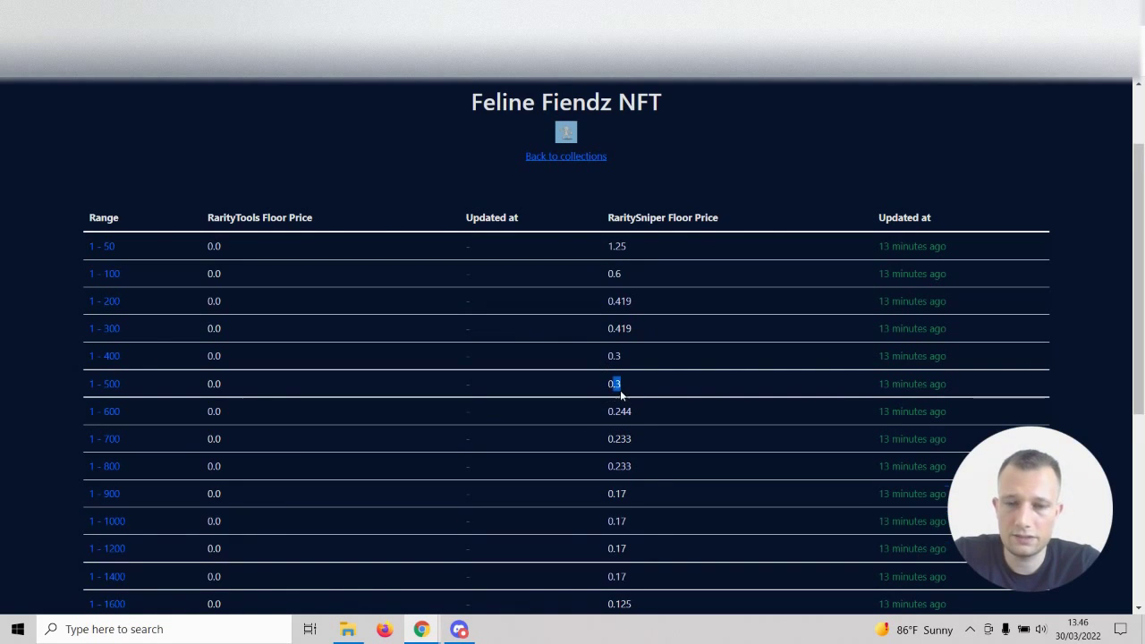
double_click(618, 302)
double_click(614, 273)
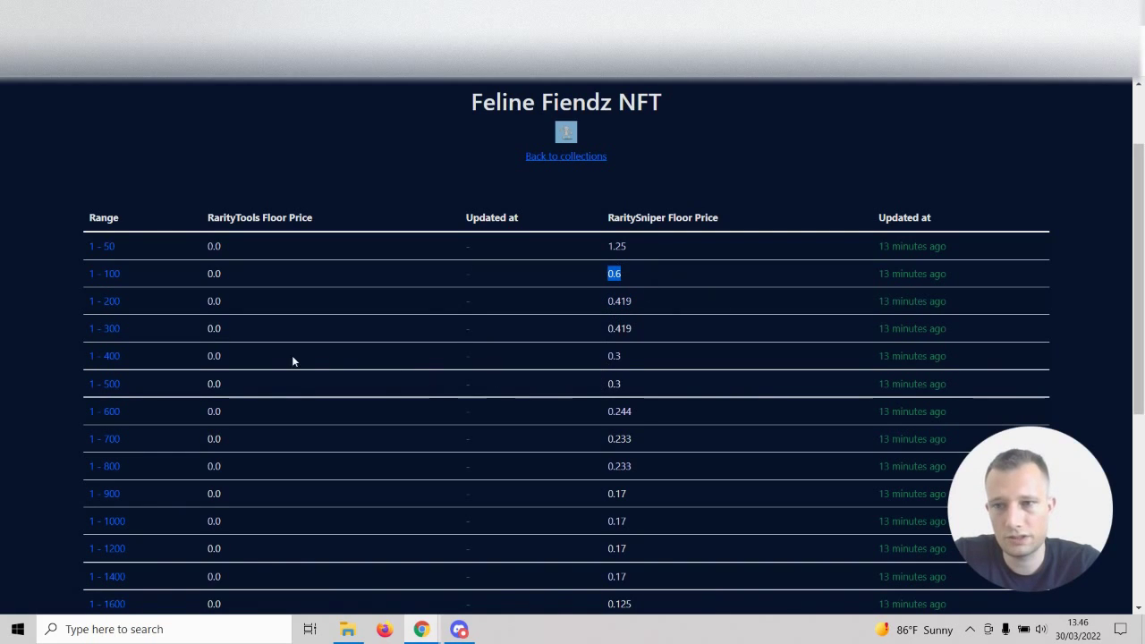
drag(629, 412, 613, 412)
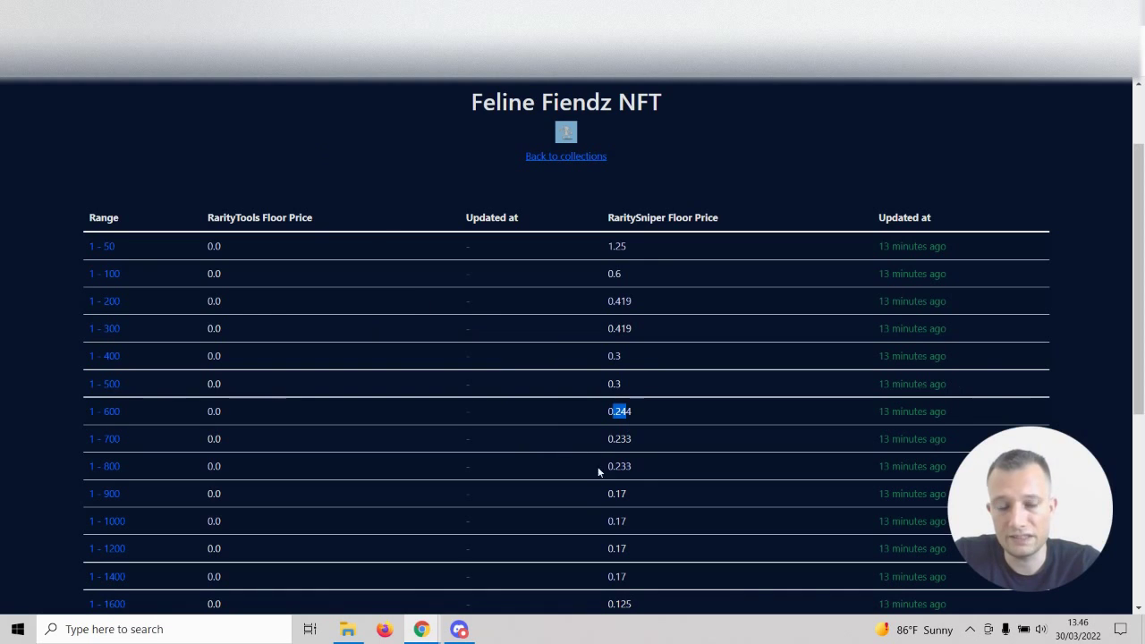
drag(619, 467, 591, 273)
drag(615, 481, 698, 427)
double_click(623, 409)
double_click(632, 384)
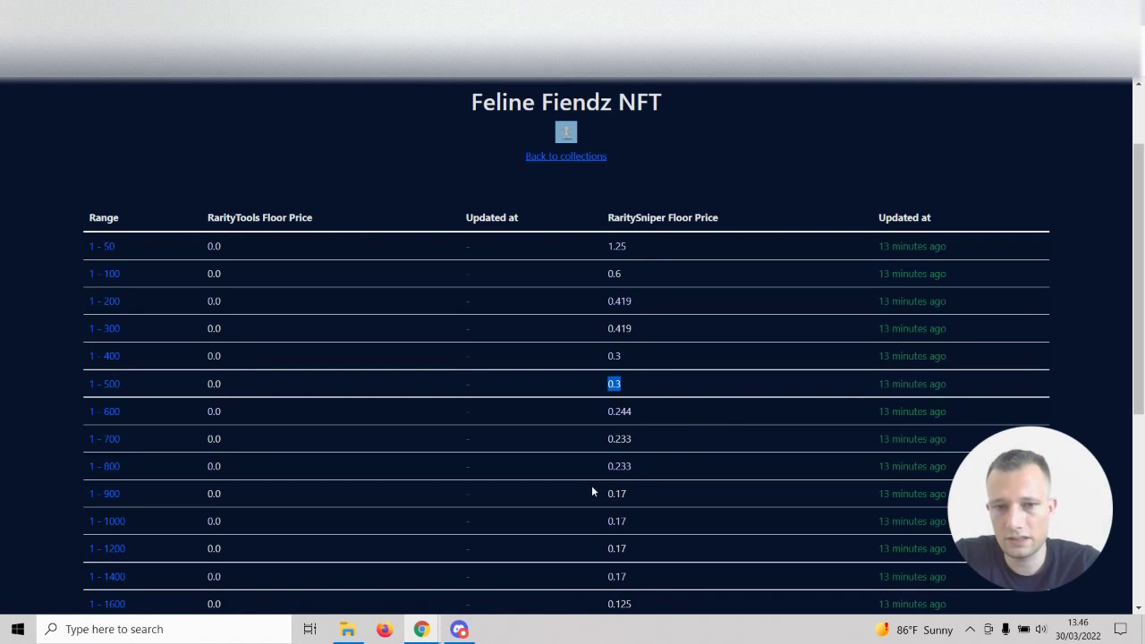
double_click(618, 494)
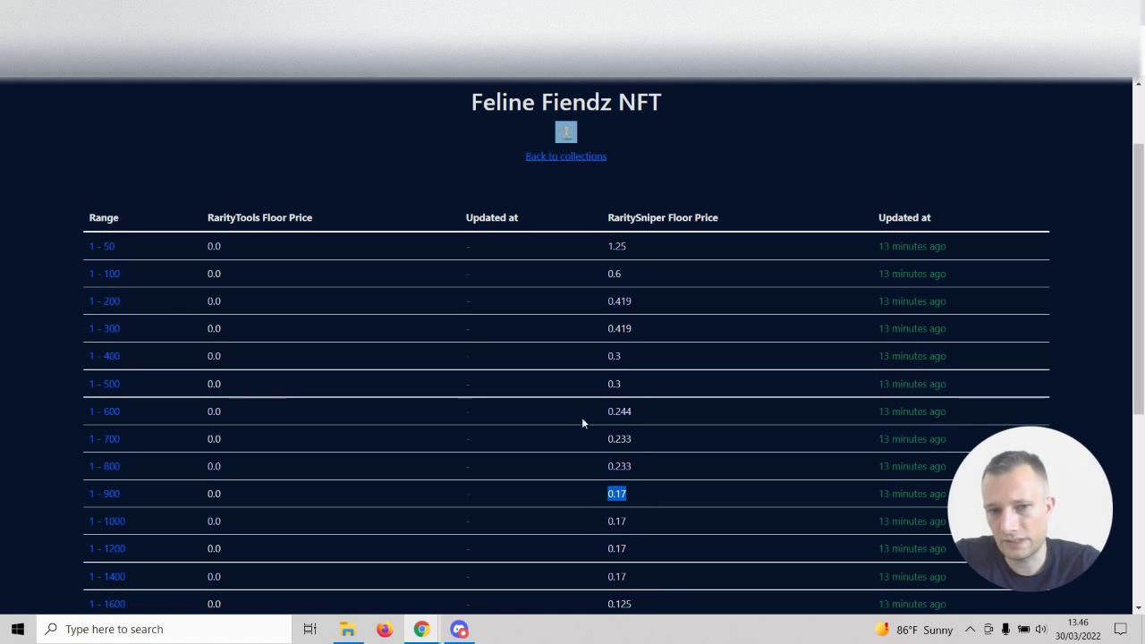
double_click(618, 385)
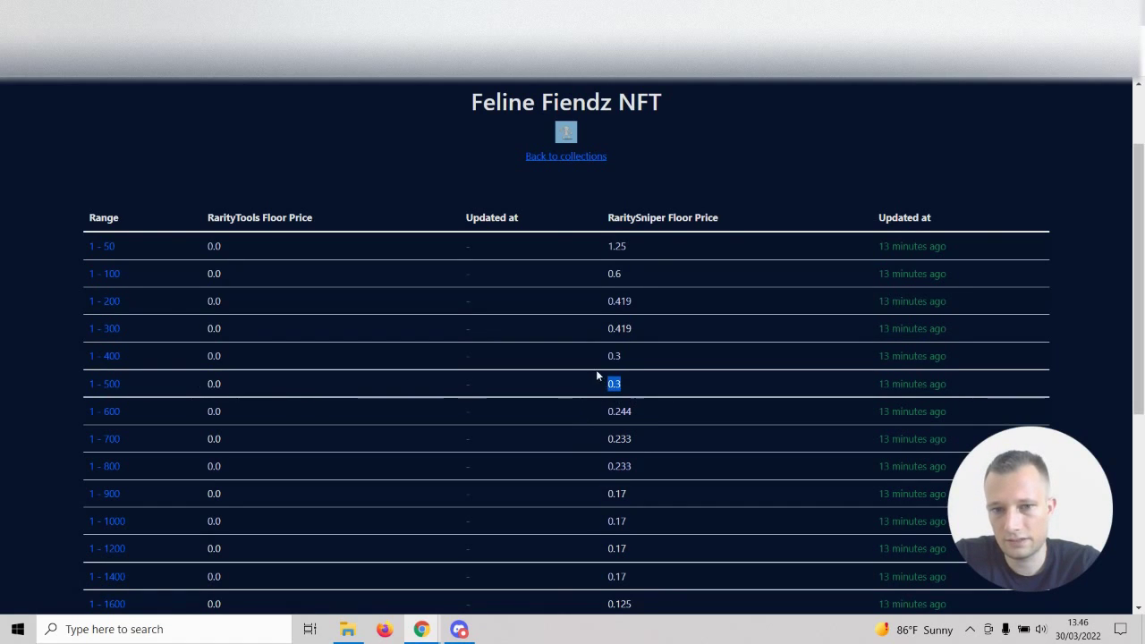
double_click(626, 356)
double_click(619, 301)
drag(620, 301, 621, 260)
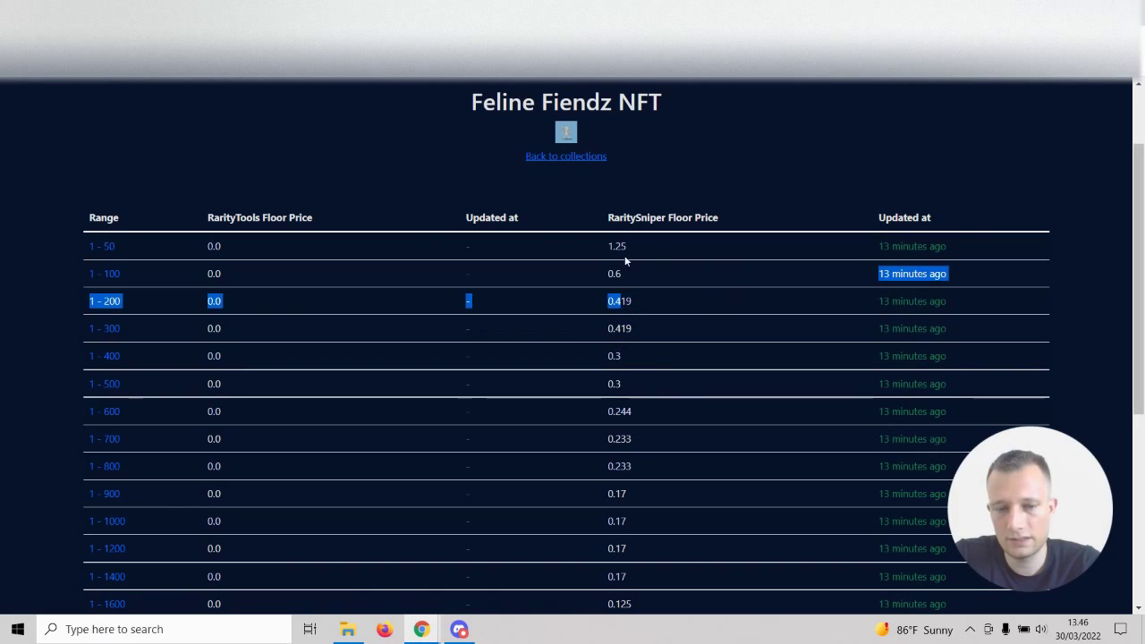
click(609, 265)
double_click(614, 271)
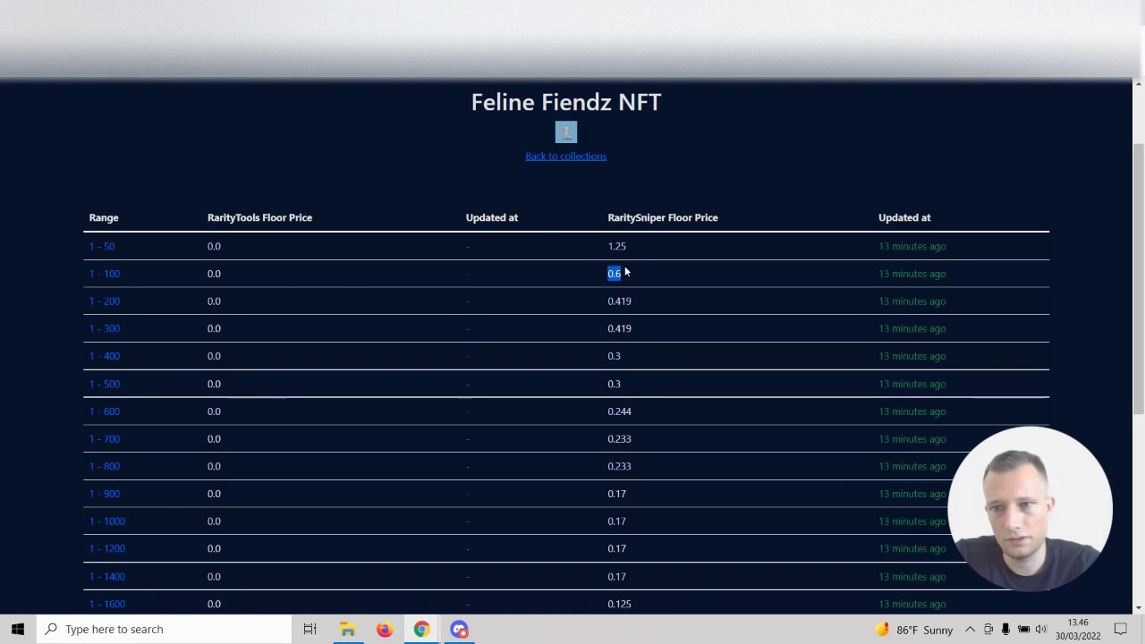
double_click(617, 247)
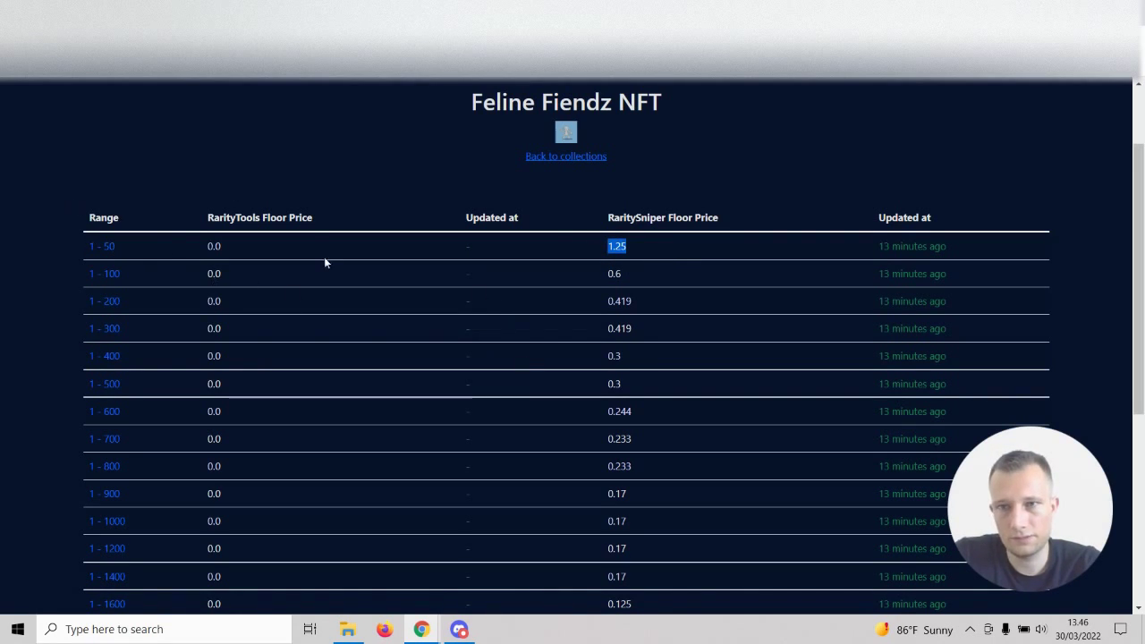
scroll(205, 248, up, 1)
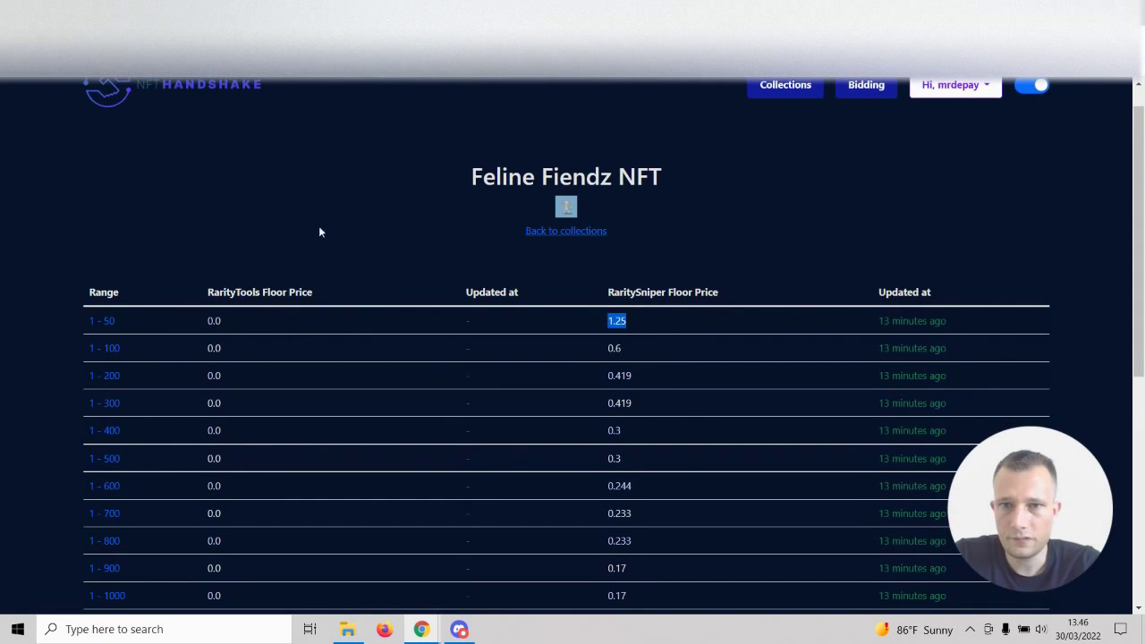
scroll(323, 238, up, 1)
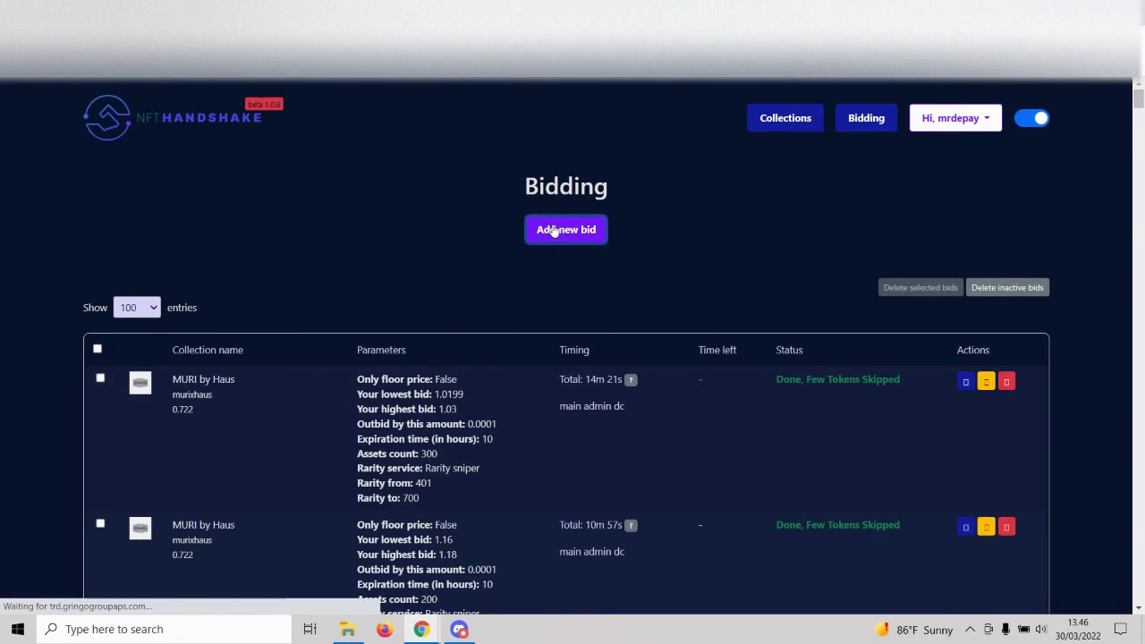
Step: Add a new bid for Feline Fiendz NFT with the admin wallet, then return to the range table
click(554, 230)
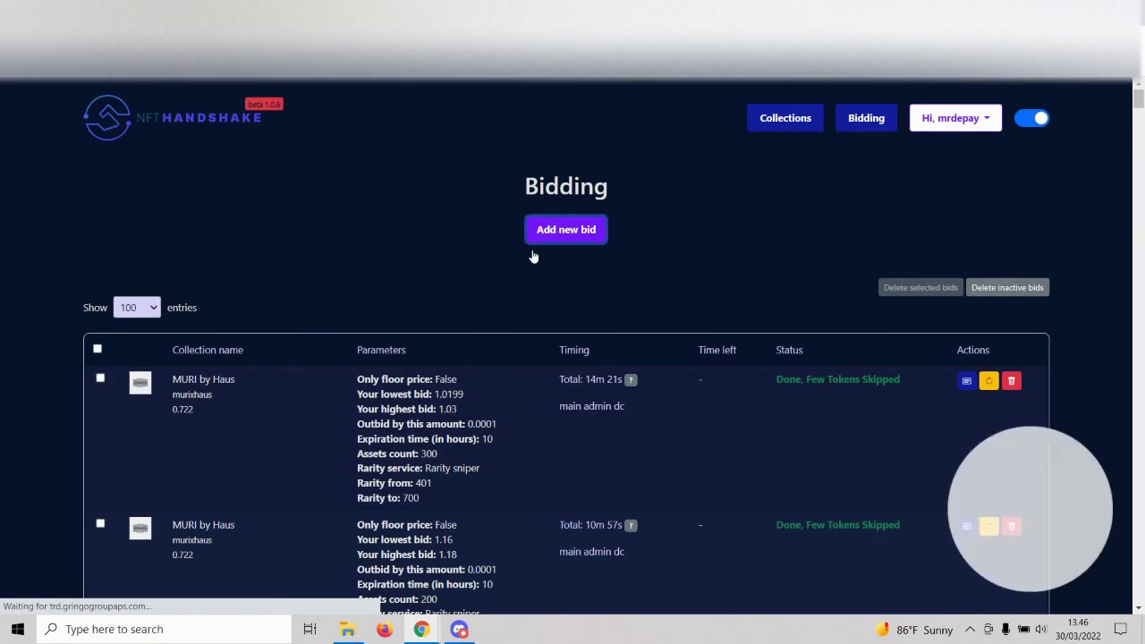
click(222, 301)
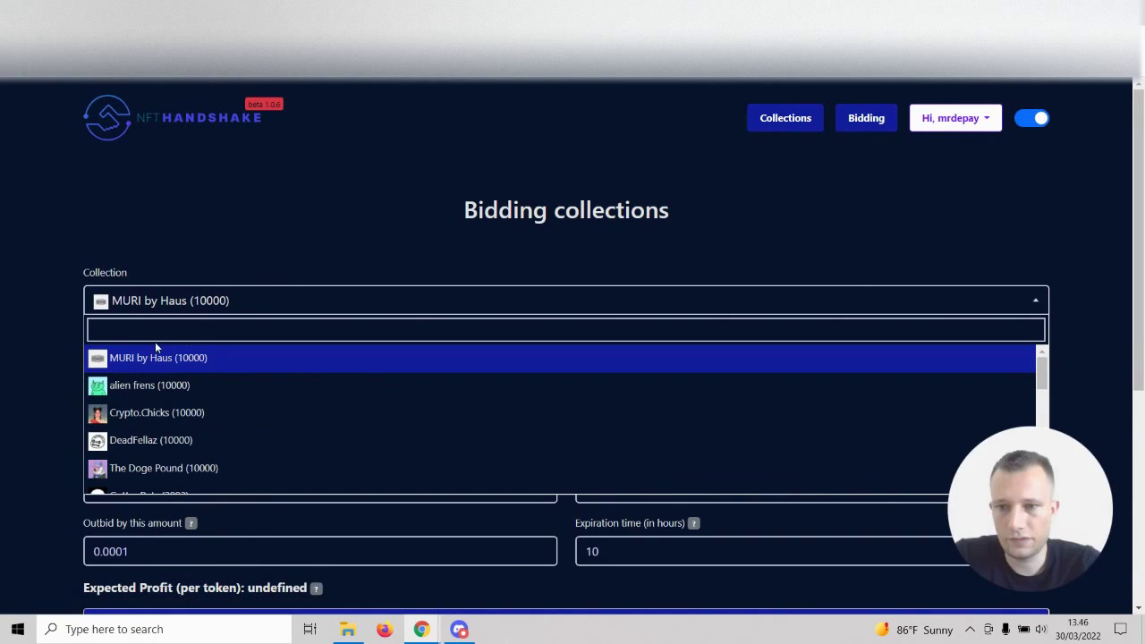
text(fe)
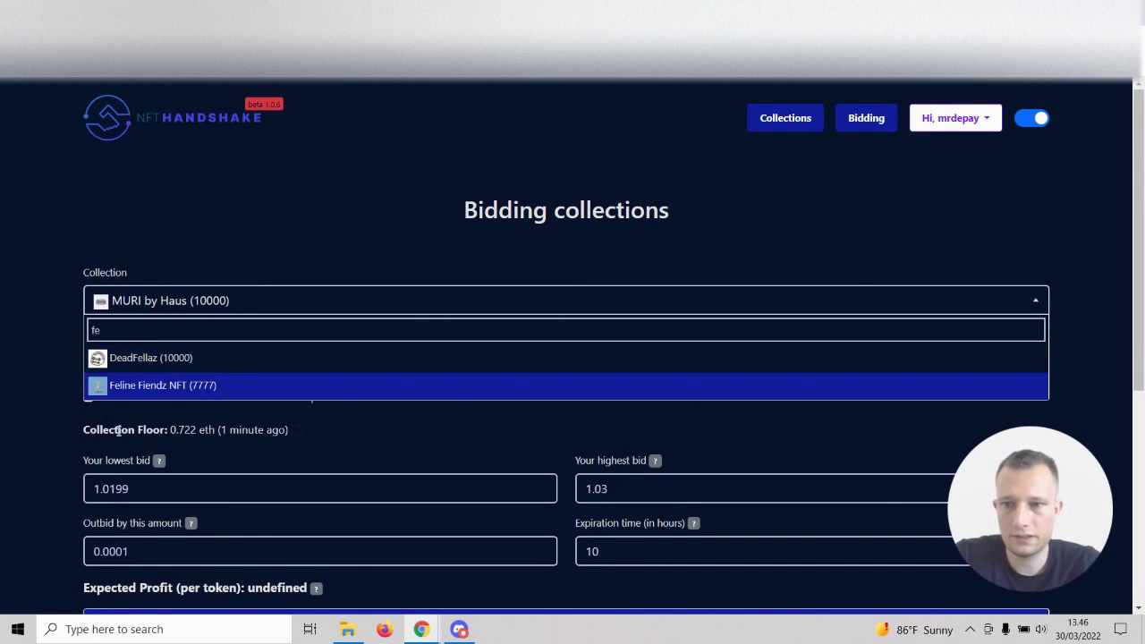
click(152, 386)
scroll(124, 341, down, 1)
click(128, 299)
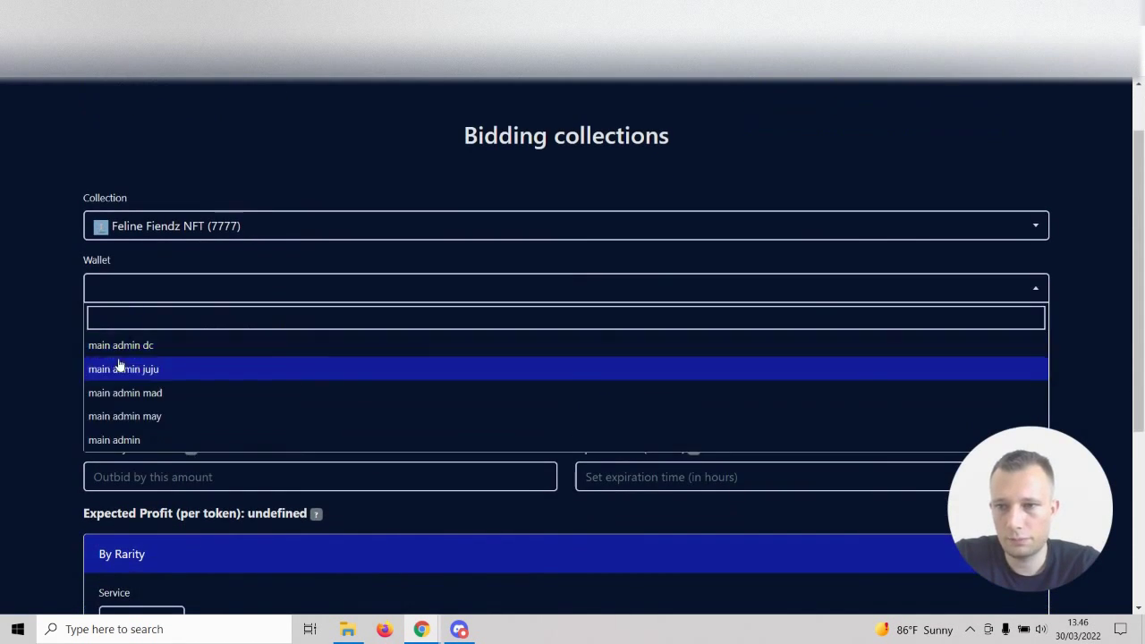
click(118, 342)
scroll(94, 402, down, 1)
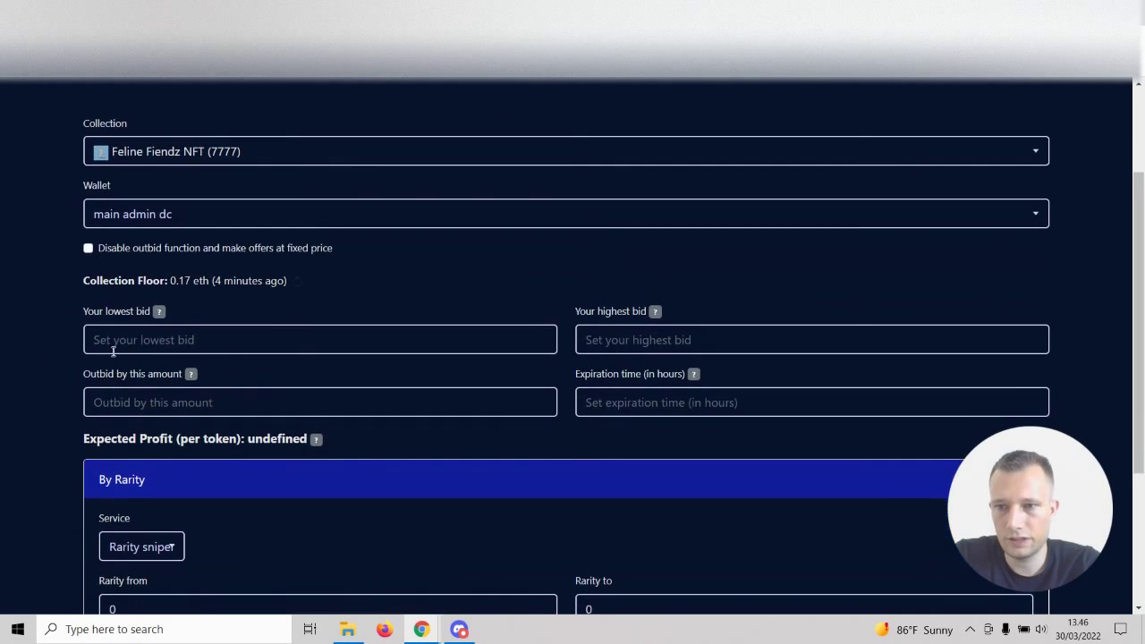
click(115, 351)
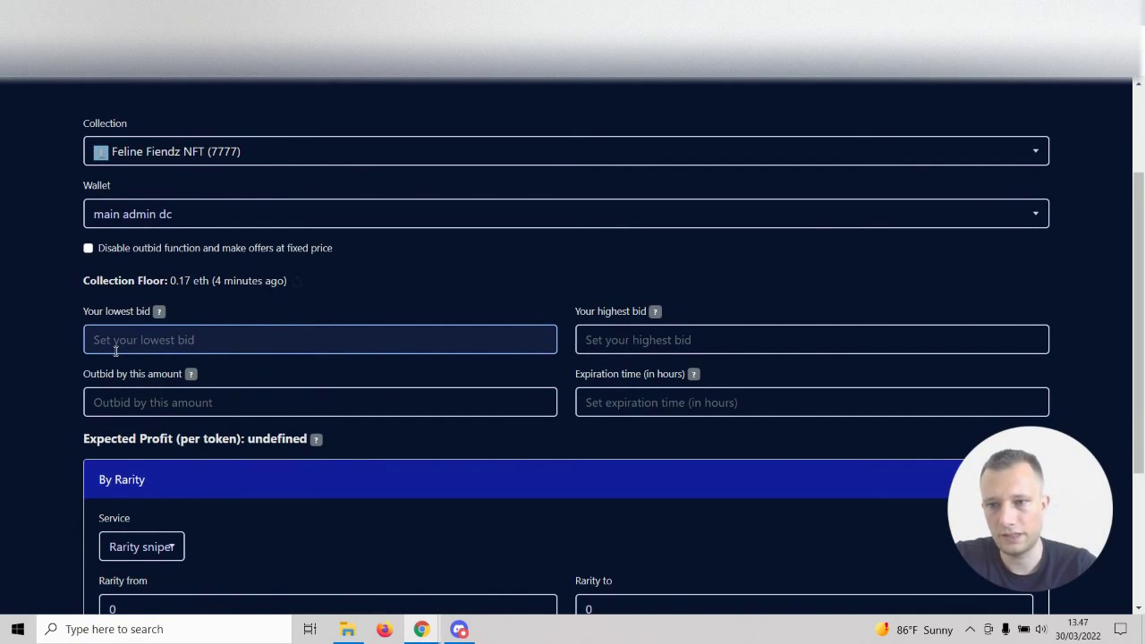
key(ctrl+Tab)
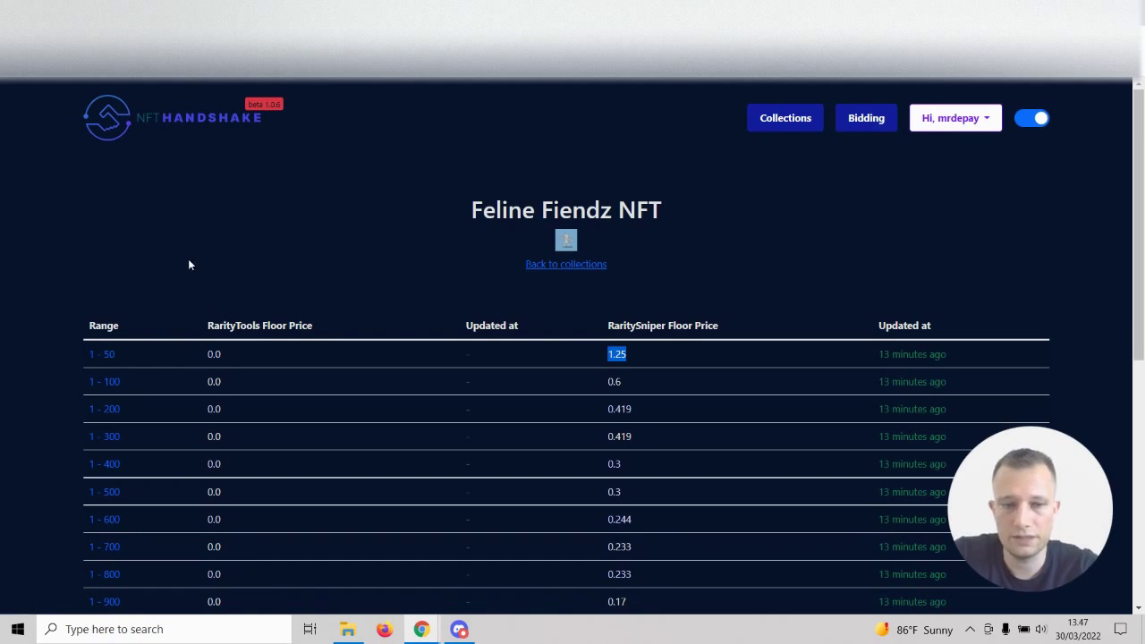
Step: Limit the Feline Fiendz ranking to ranks 1–50 sorted by Price: Low to high
key(ctrl+Tab)
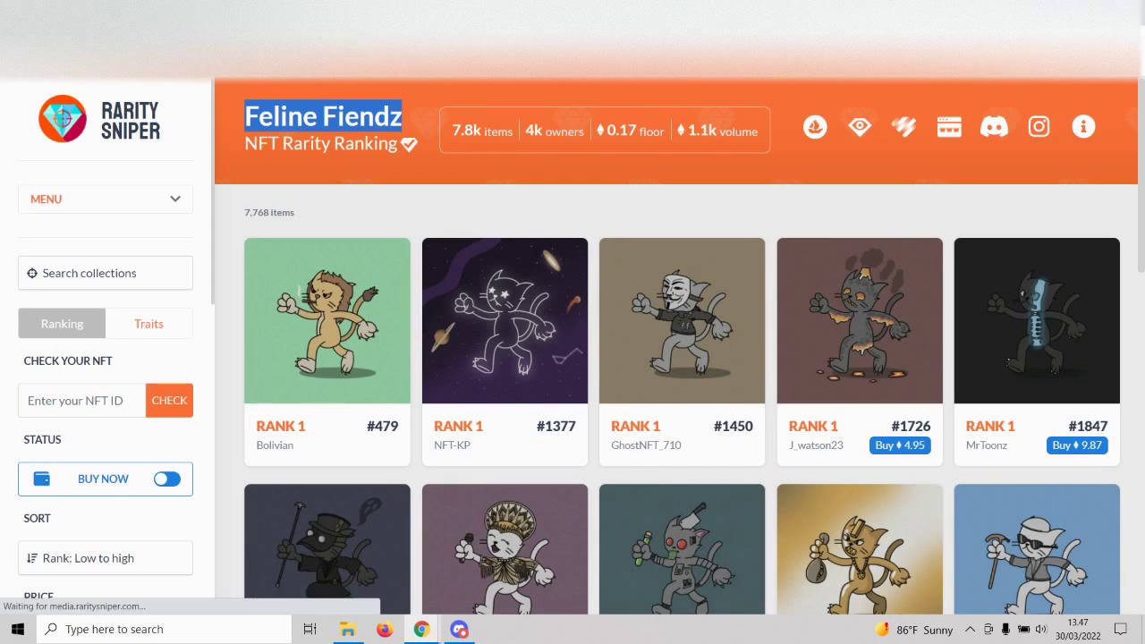
scroll(104, 322, down, 2)
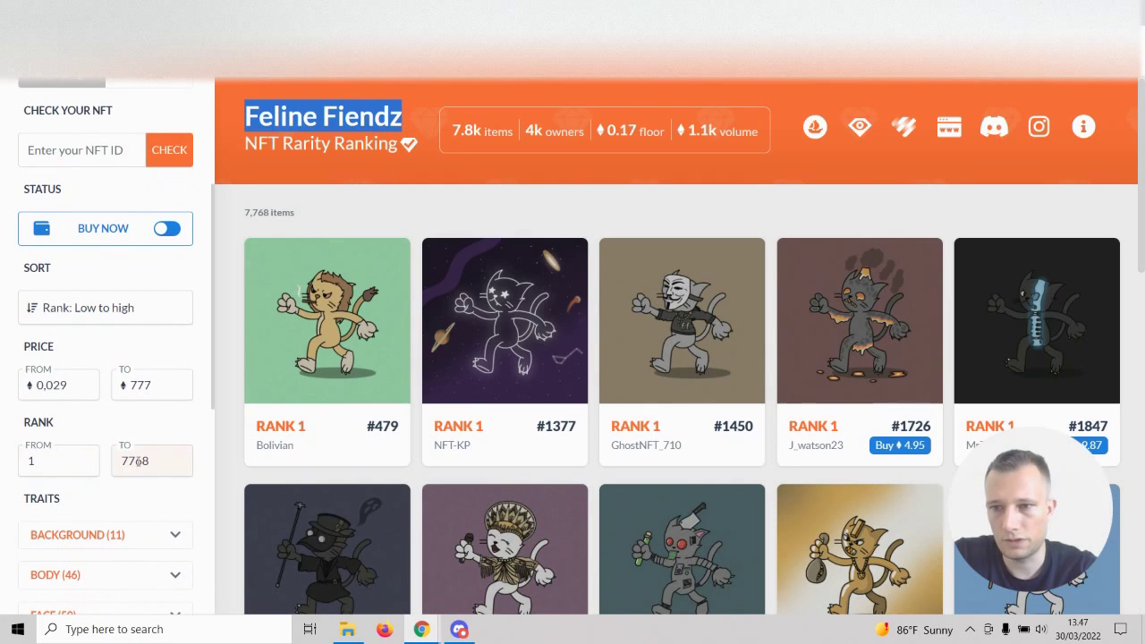
key(ctrl+a)
double_click(136, 461)
key(BackSpace)
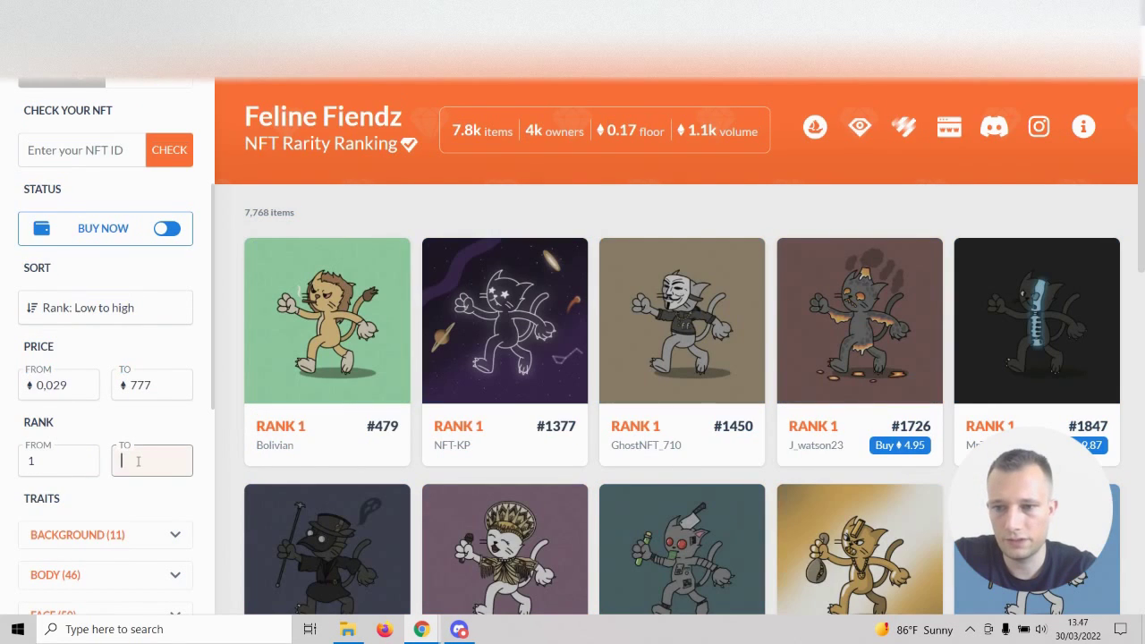
text(50)
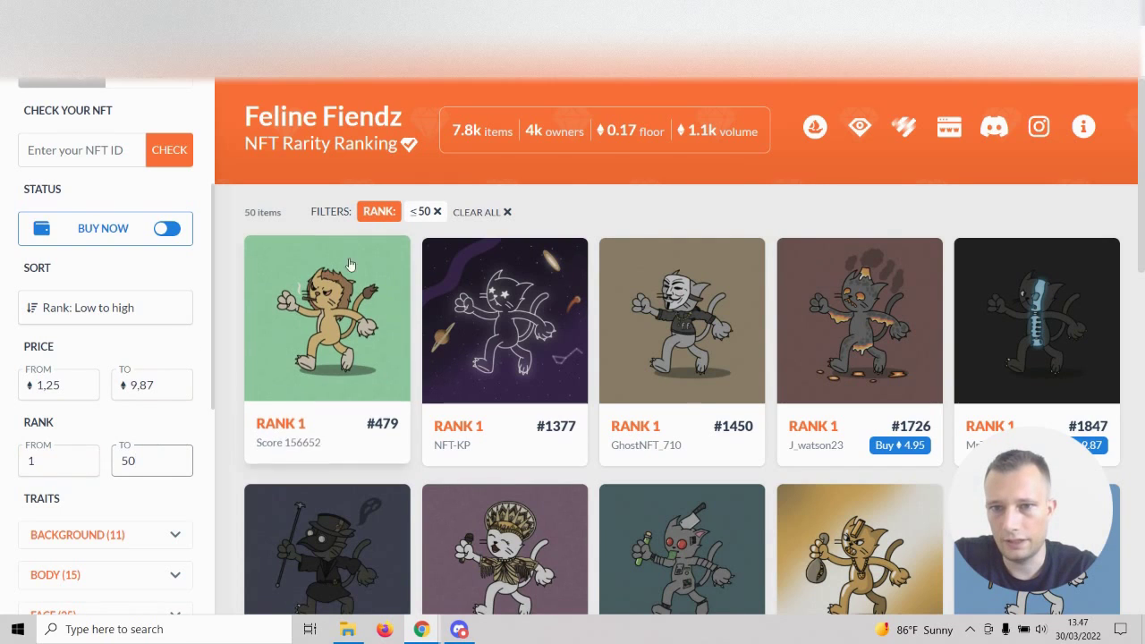
click(147, 299)
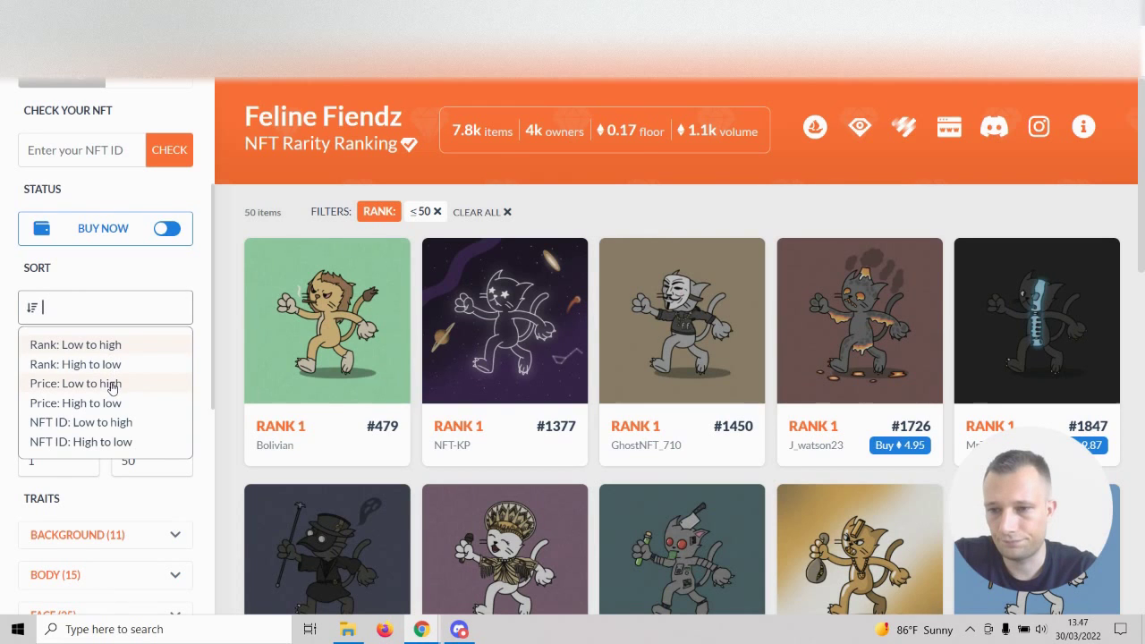
click(75, 384)
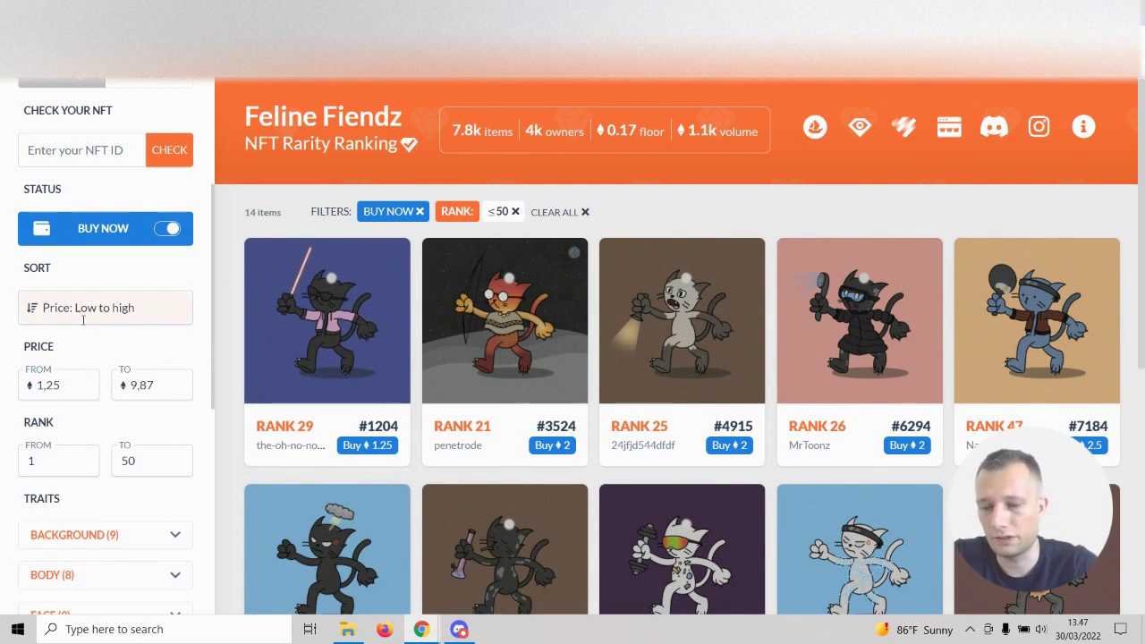
Step: Inspect the traits of rank 29 cat #1204 and rank 21 cat #3524
click(369, 452)
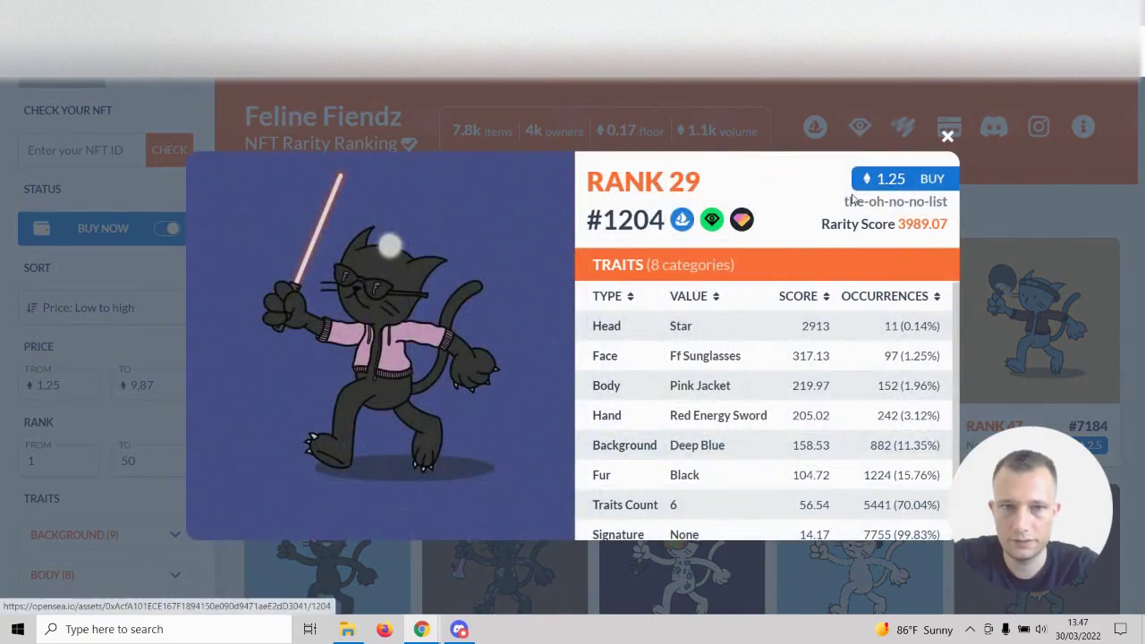
click(562, 556)
click(494, 422)
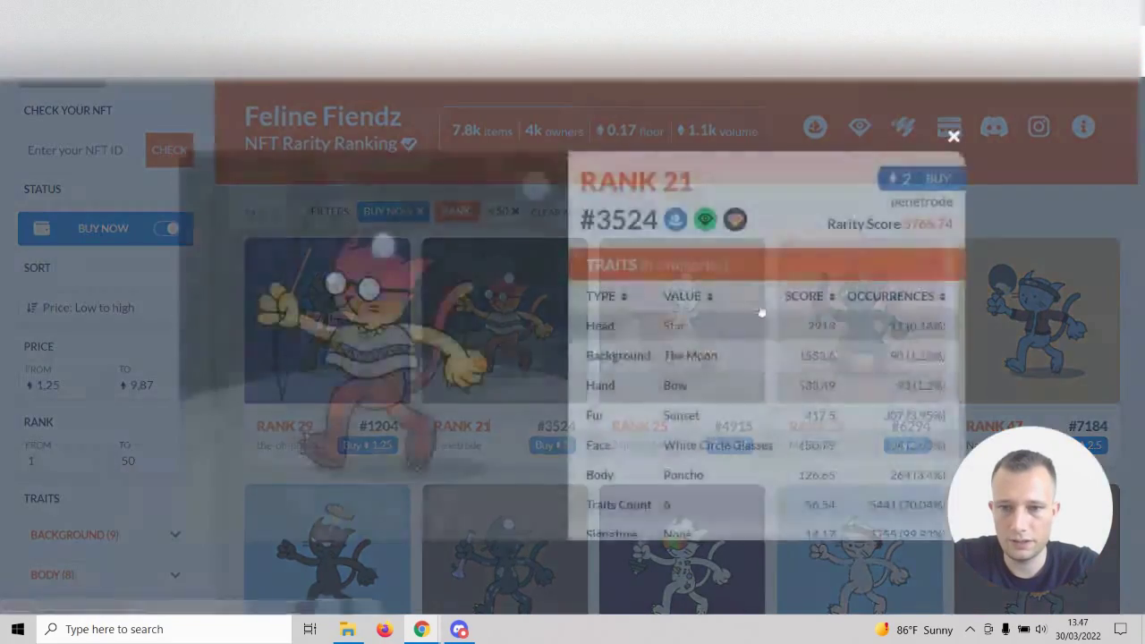
key(alt+Left)
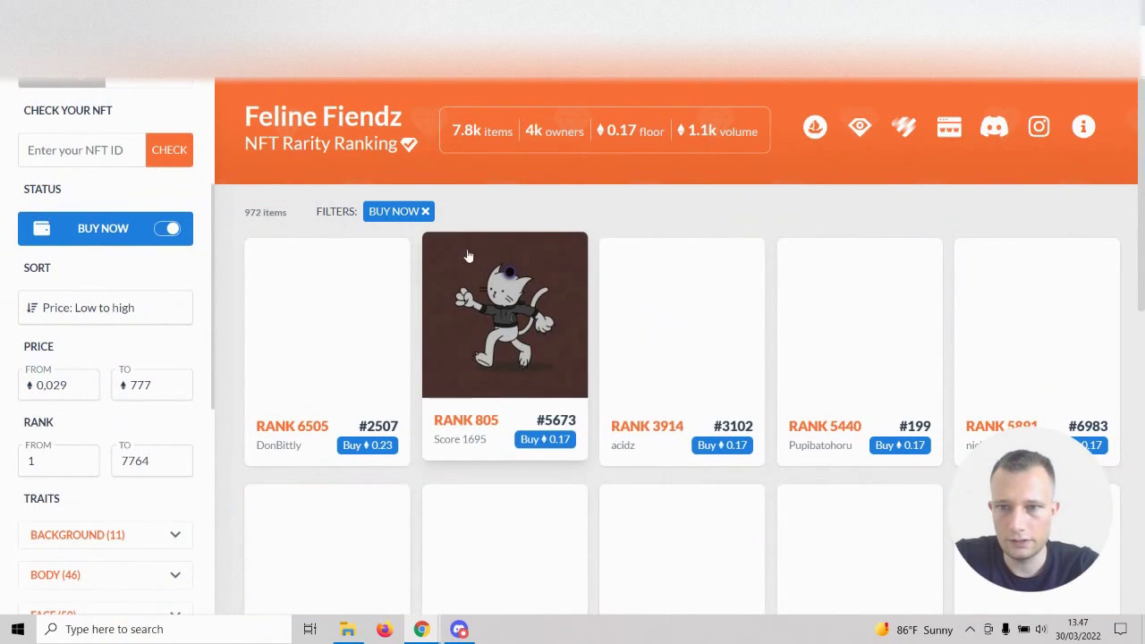
Step: Check #3524's 2 ETH asking price, its offers and the earlier 0.6 sale on OpenSea
click(466, 259)
scroll(331, 280, down, 3)
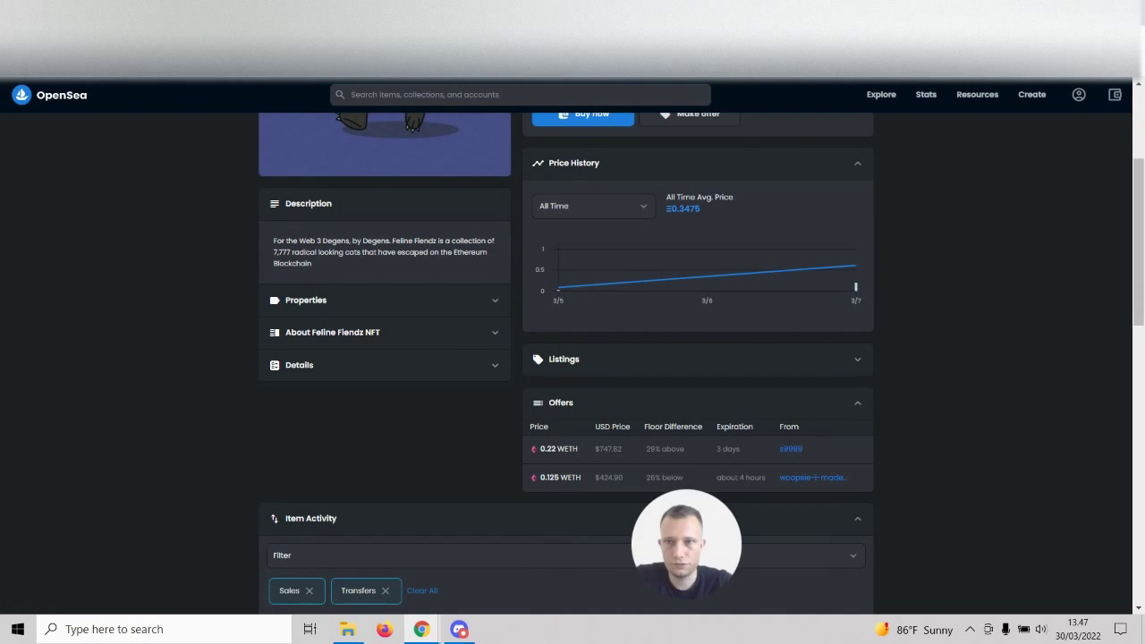
key(ctrl+w)
scroll(516, 463, down, 7)
scroll(543, 445, up, 4)
scroll(540, 450, up, 3)
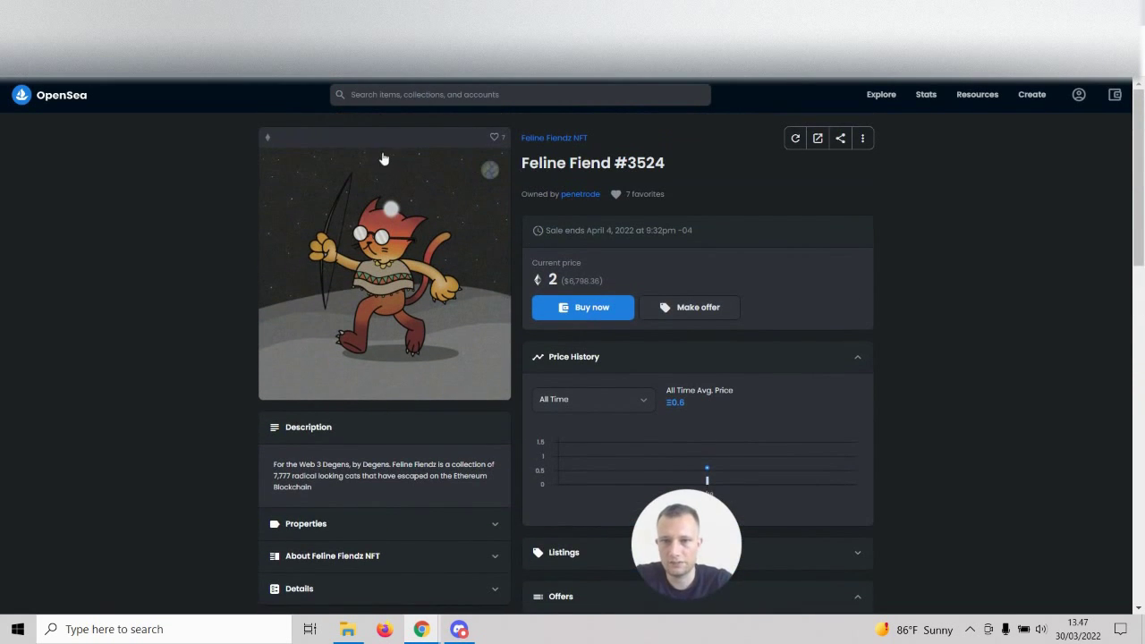
scroll(432, 292, down, 4)
scroll(333, 283, down, 2)
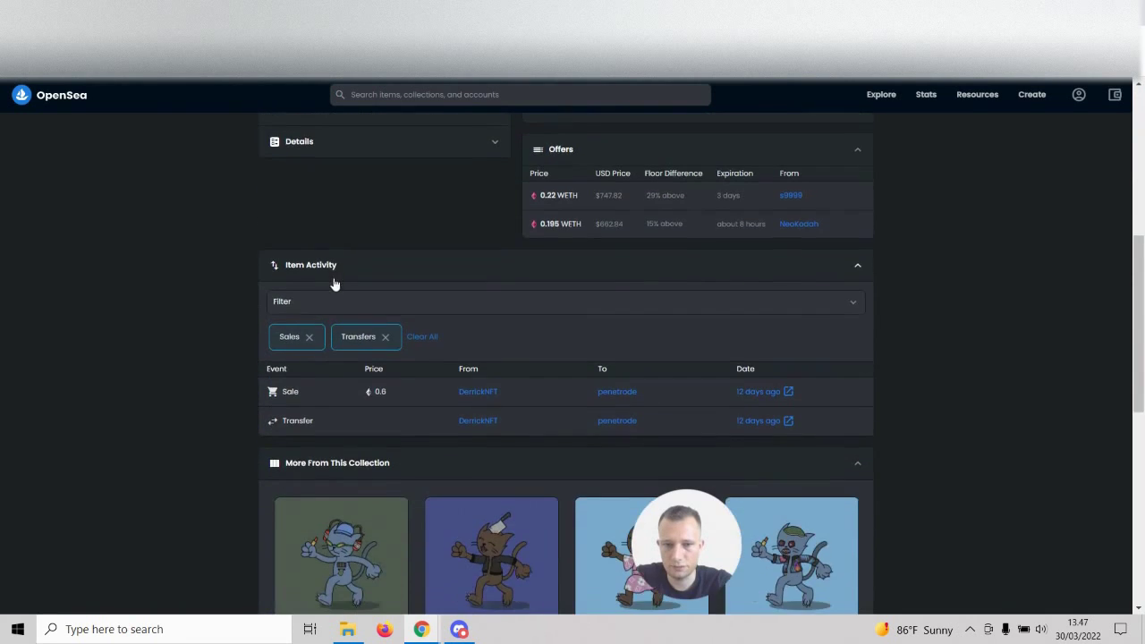
scroll(333, 283, up, 2)
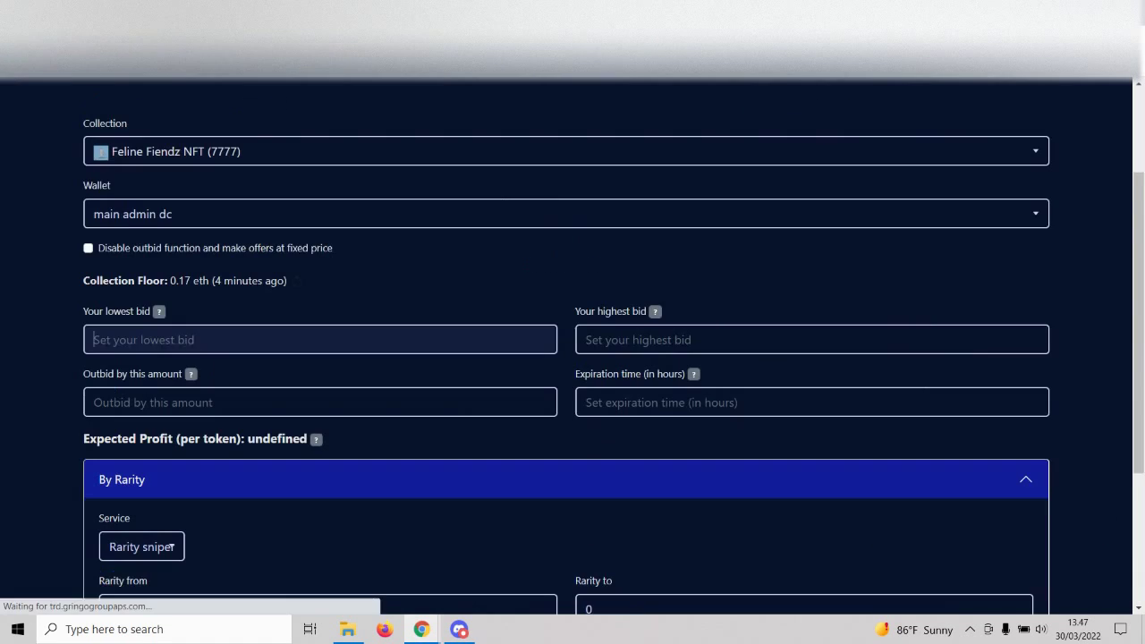
Step: Enter lowest bid 0.32, highest bid 0.35, outbid 0.0001 and an 8-hour expiration
click(108, 316)
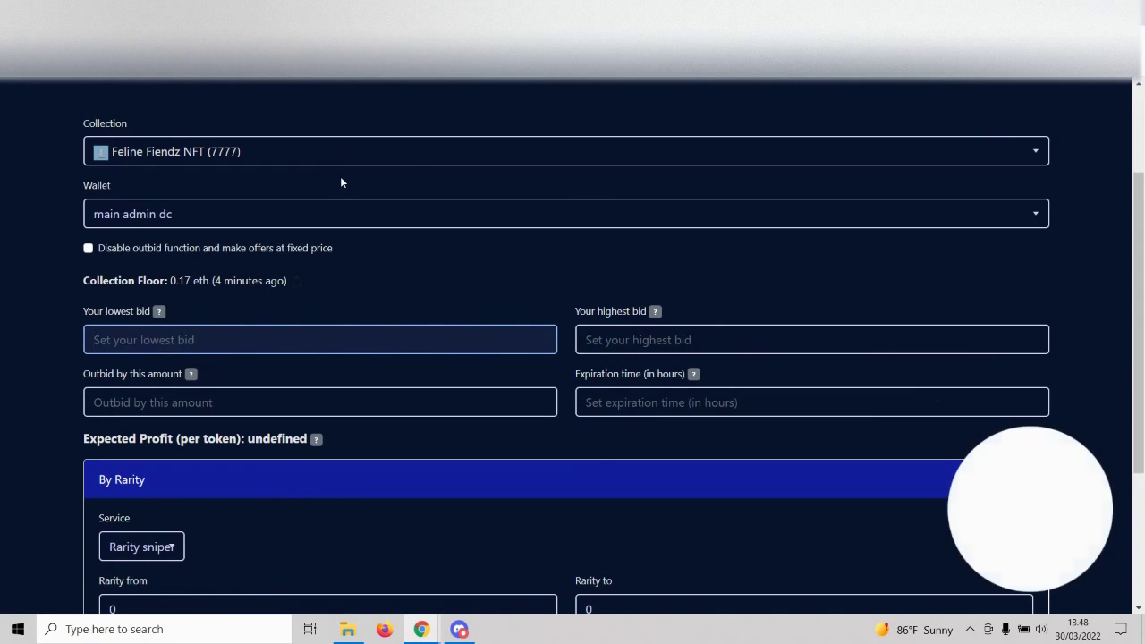
text(0.32)
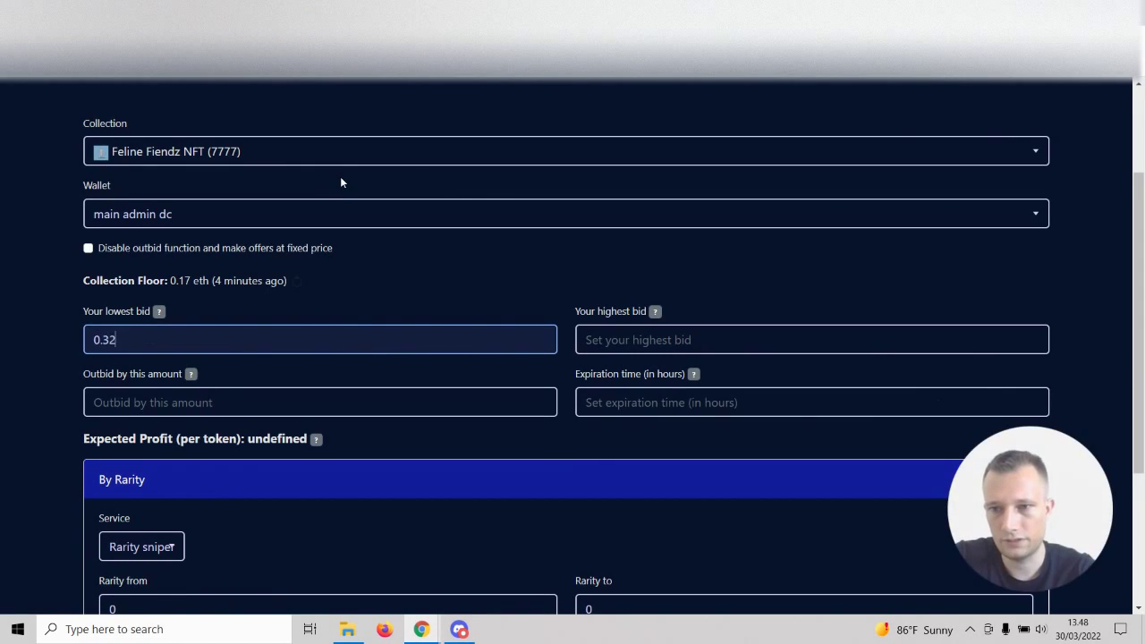
key(Tab)
text(0.)
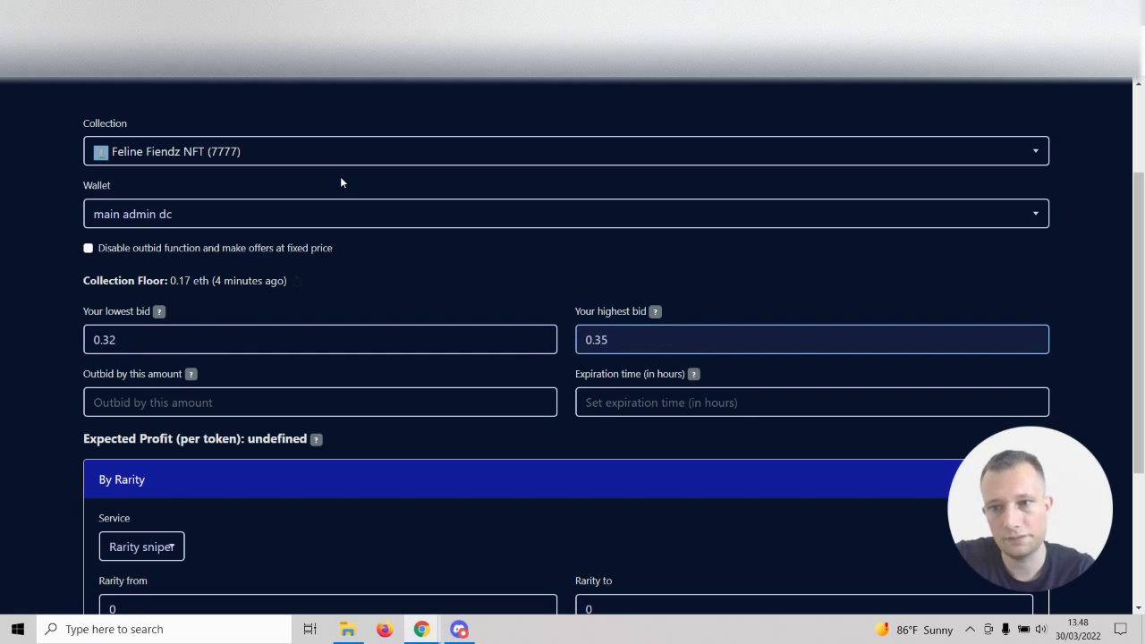
key(Tab)
text(0.0001)
key(Tab)
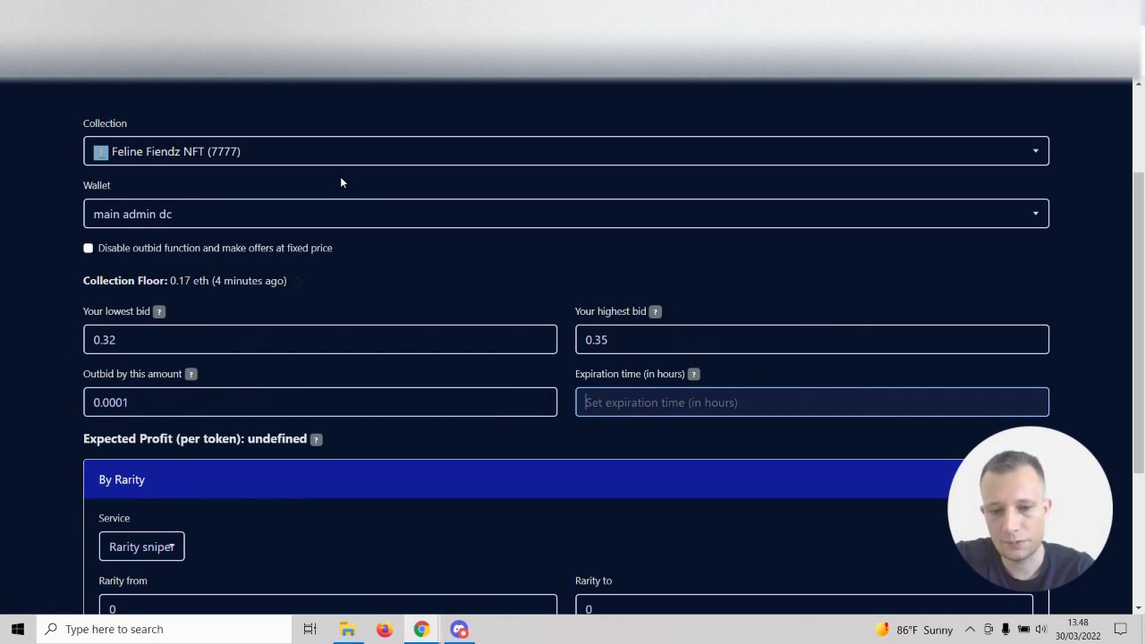
text(8)
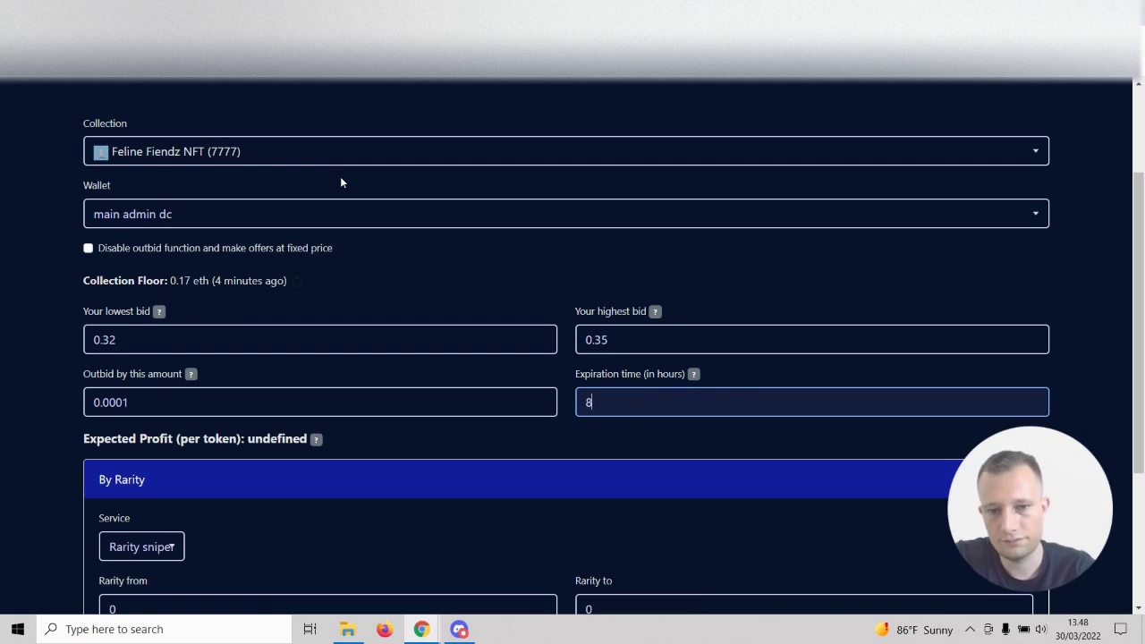
Step: Set the rarity range from 1 to 50
scroll(340, 181, down, 2)
click(165, 464)
key(ctrl+a)
text(1)
key(Tab)
text(5)
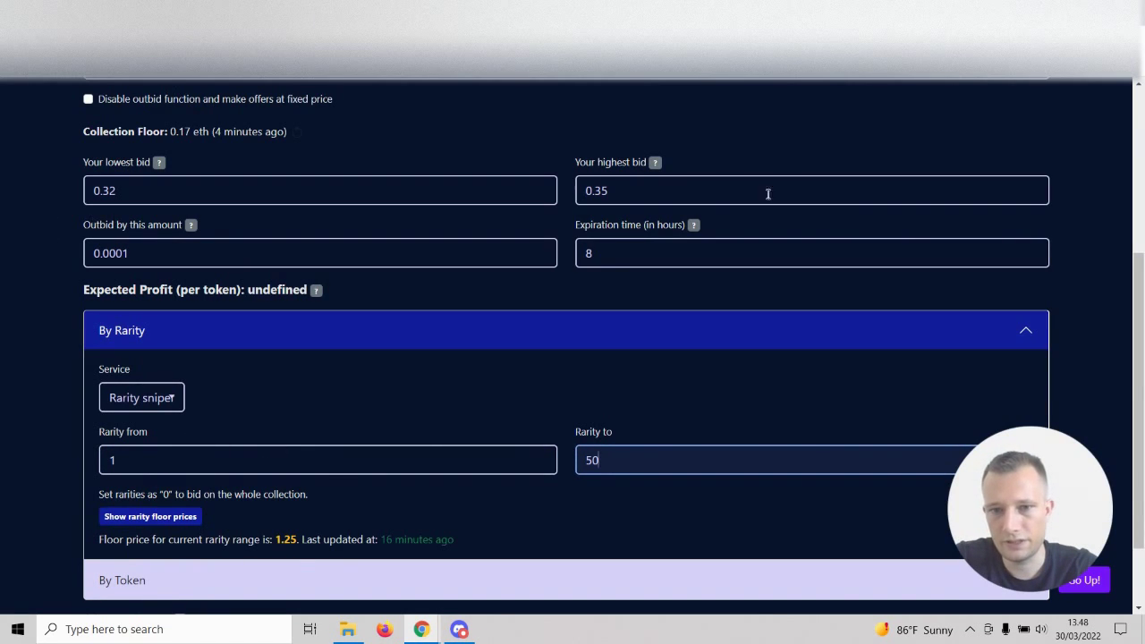
Step: Raise the highest bid to 0.385
scroll(320, 463, up, 1)
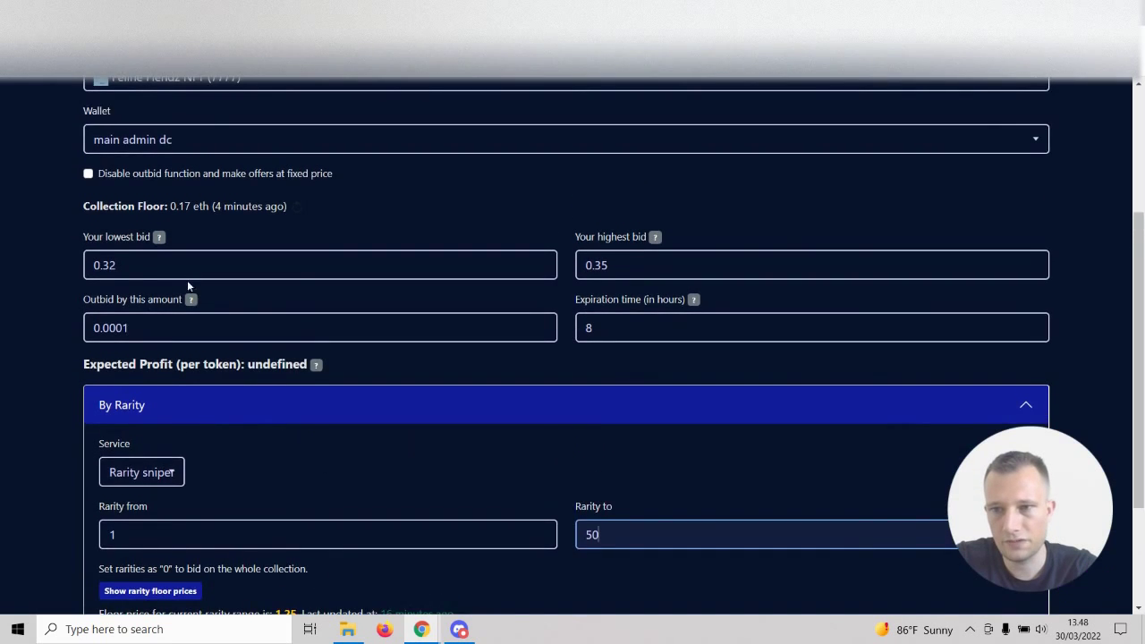
scroll(200, 418, down, 1)
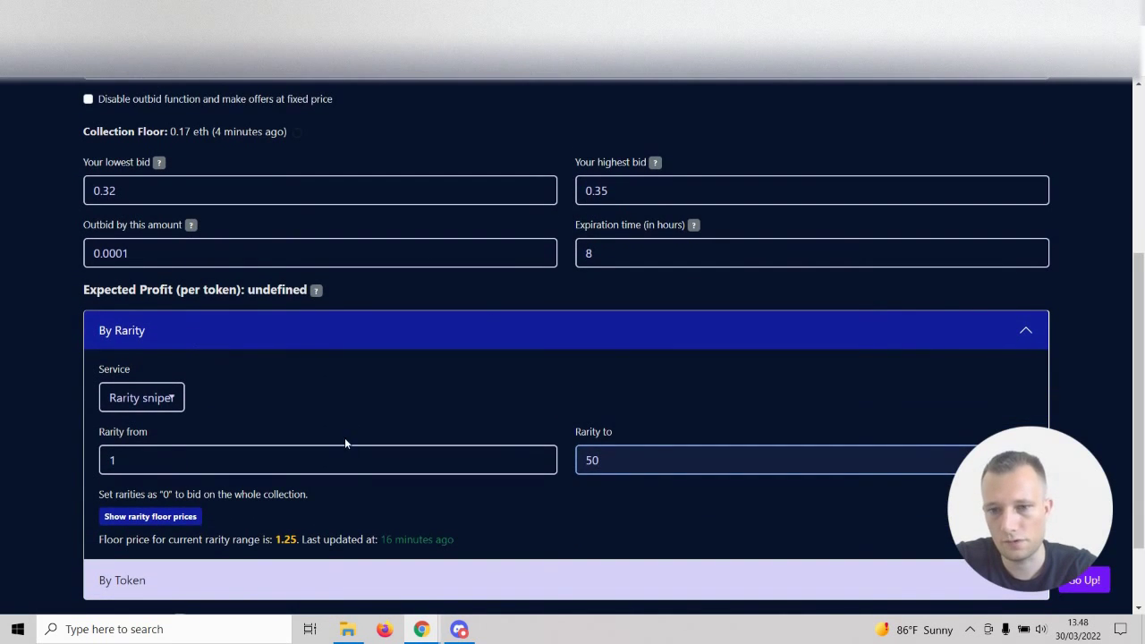
scroll(380, 480, down, 1)
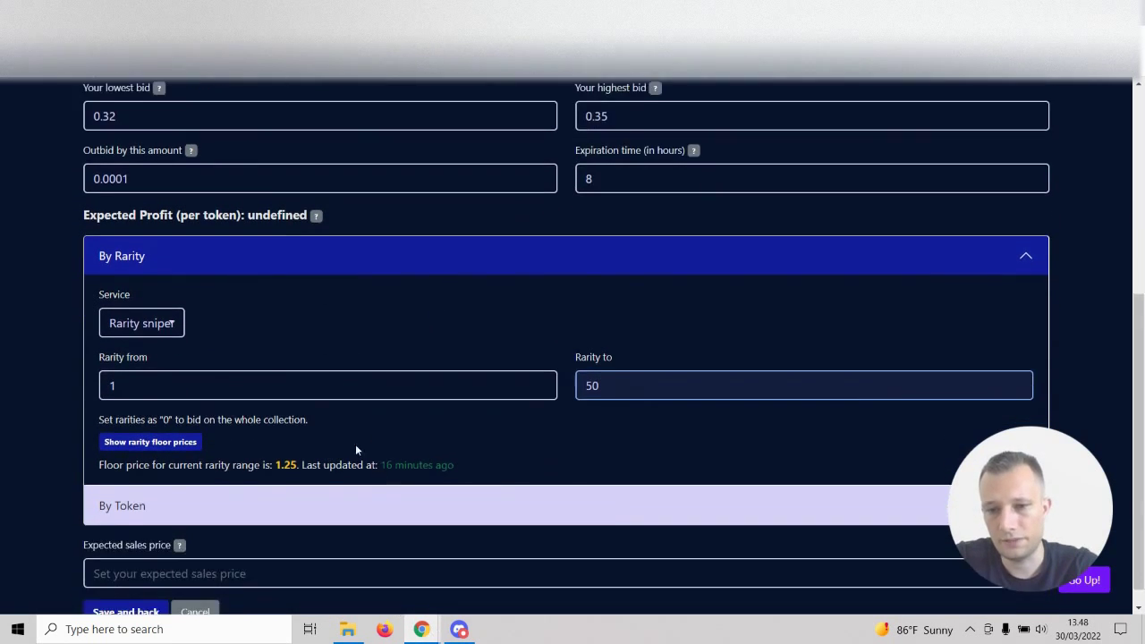
scroll(287, 456, up, 1)
scroll(290, 479, down, 1)
scroll(319, 328, up, 2)
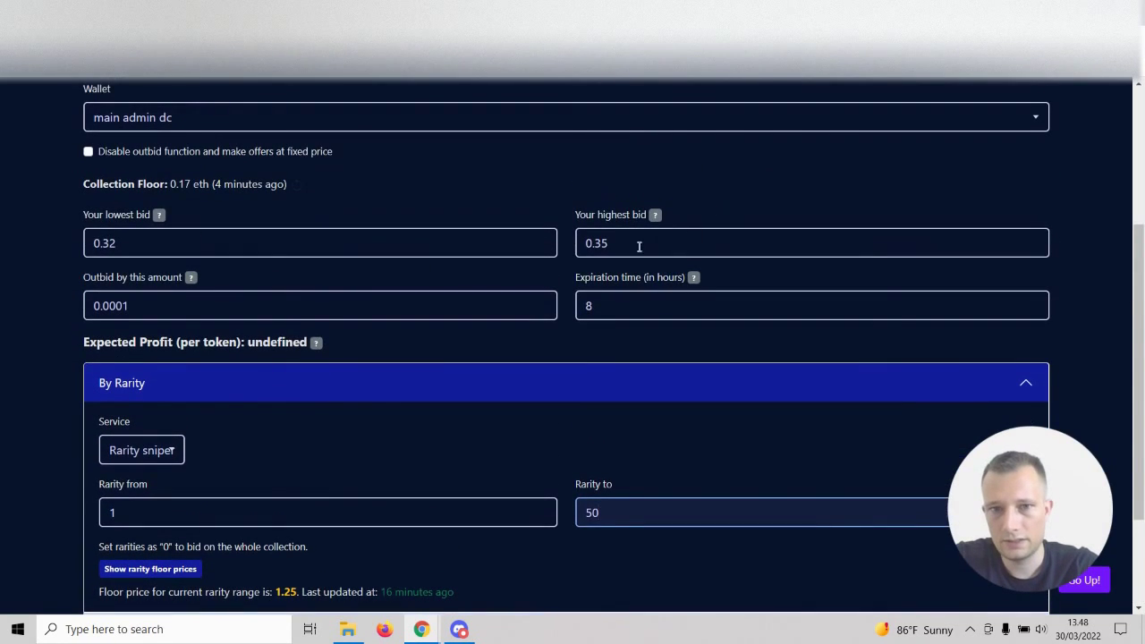
click(595, 247)
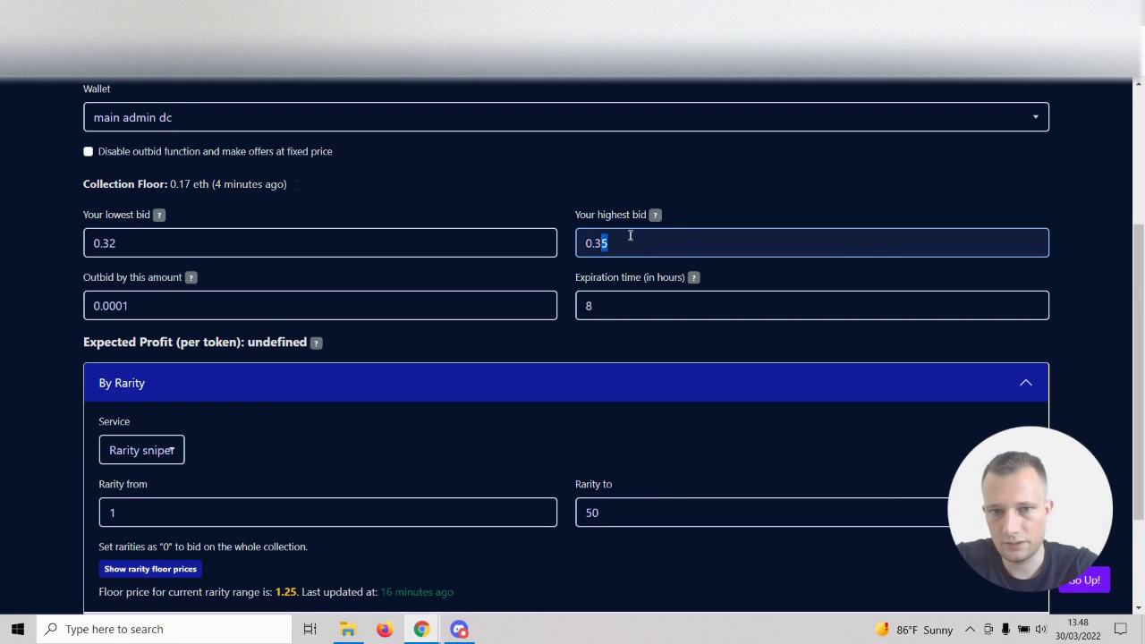
text(8)
scroll(289, 504, down, 2)
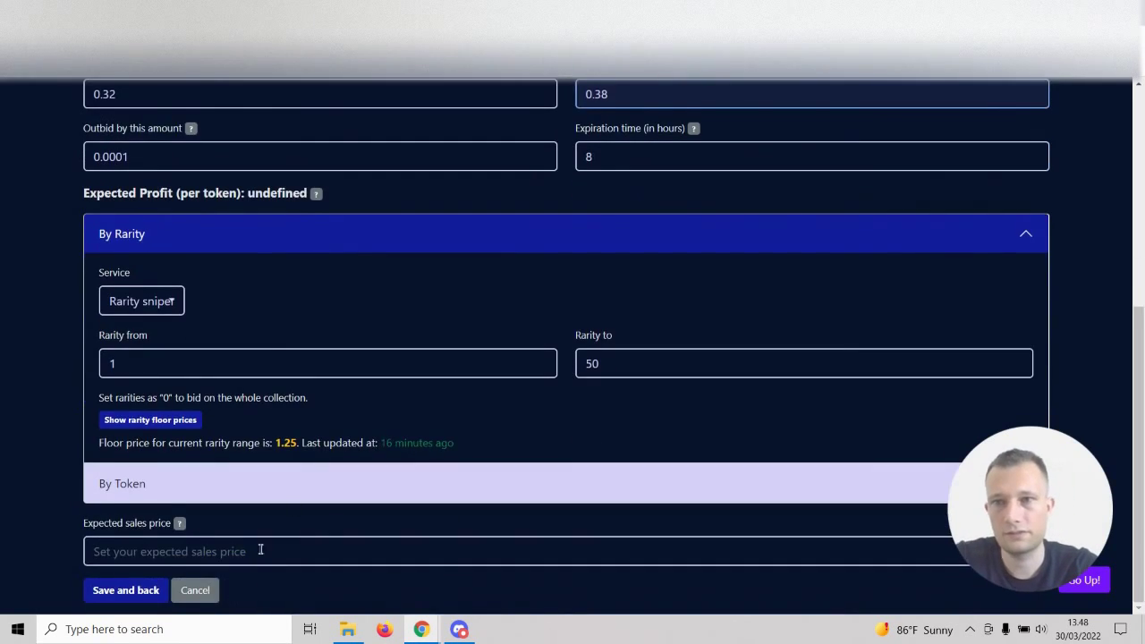
scroll(306, 427, up, 1)
text(5)
Step: Set the lowest bid to 0.3219 and expected sales price to 1, then save the bid
click(162, 170)
text(199)
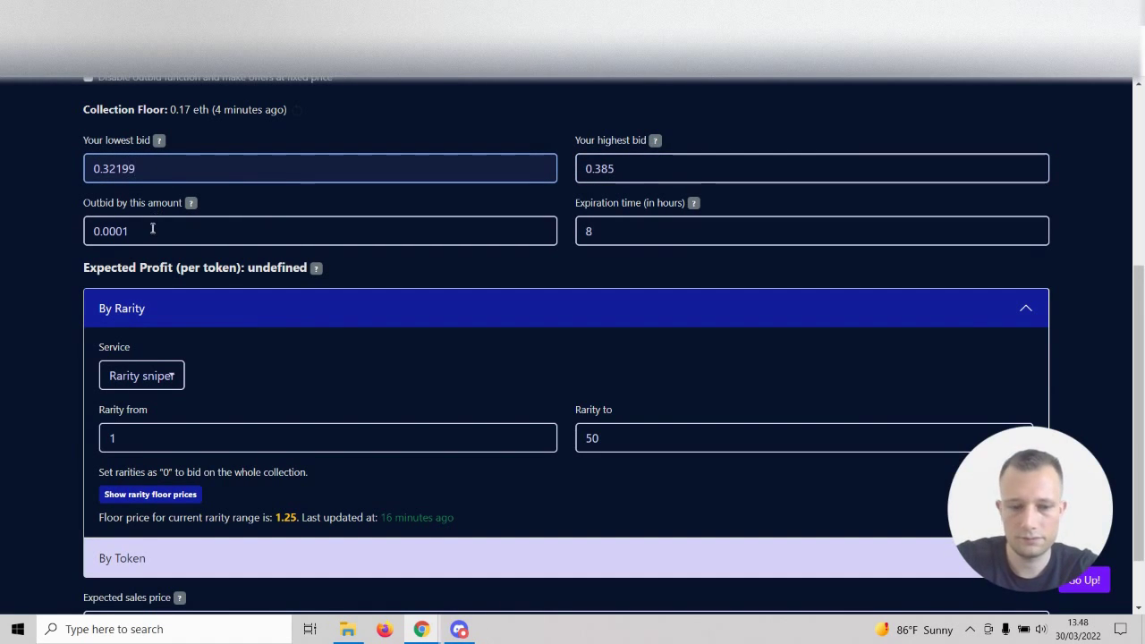
key(BackSpace)
scroll(134, 296, down, 1)
click(157, 549)
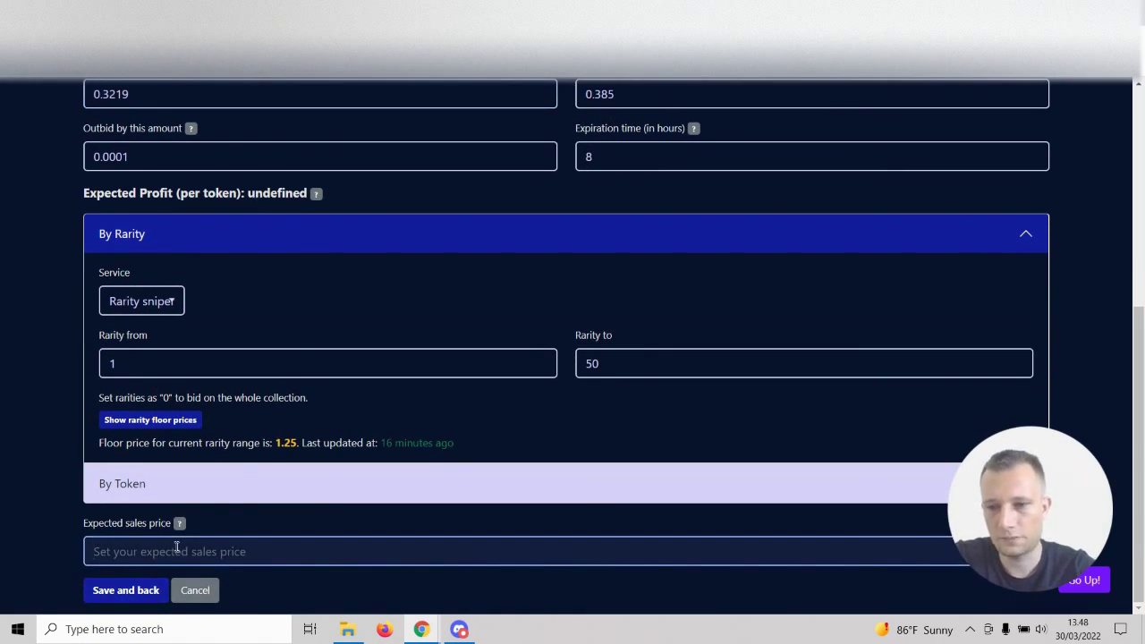
text(1)
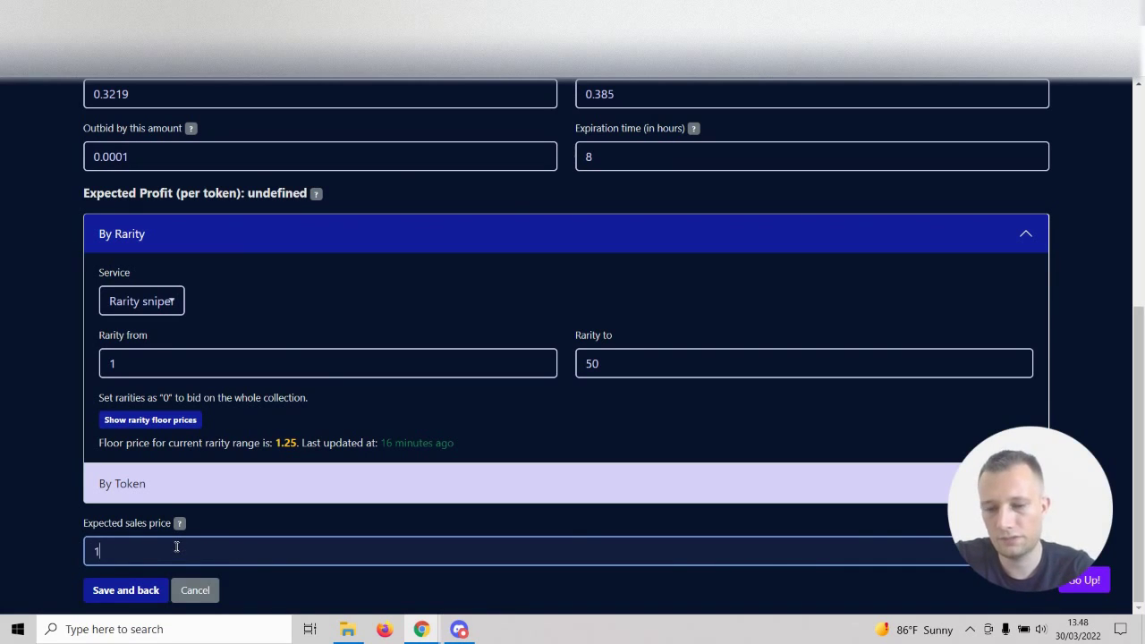
drag(278, 450, 286, 447)
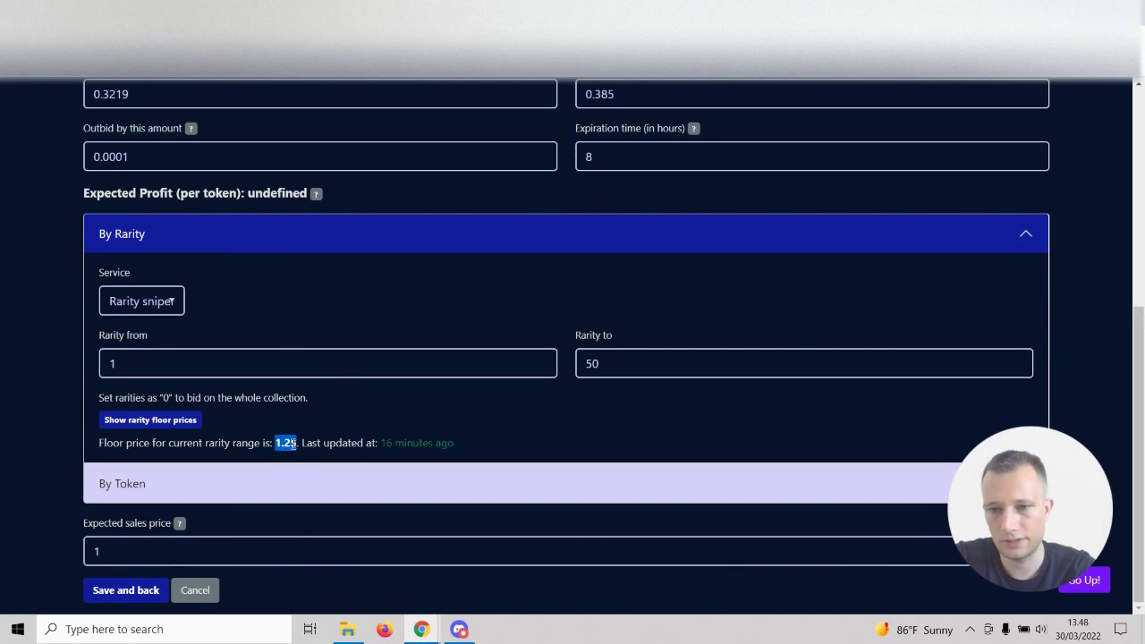
click(126, 591)
Step: Check the Processing Feline Fiendz 1–50 bid, then bring up the collection's rarity floor-price table
scroll(263, 441, up, 3)
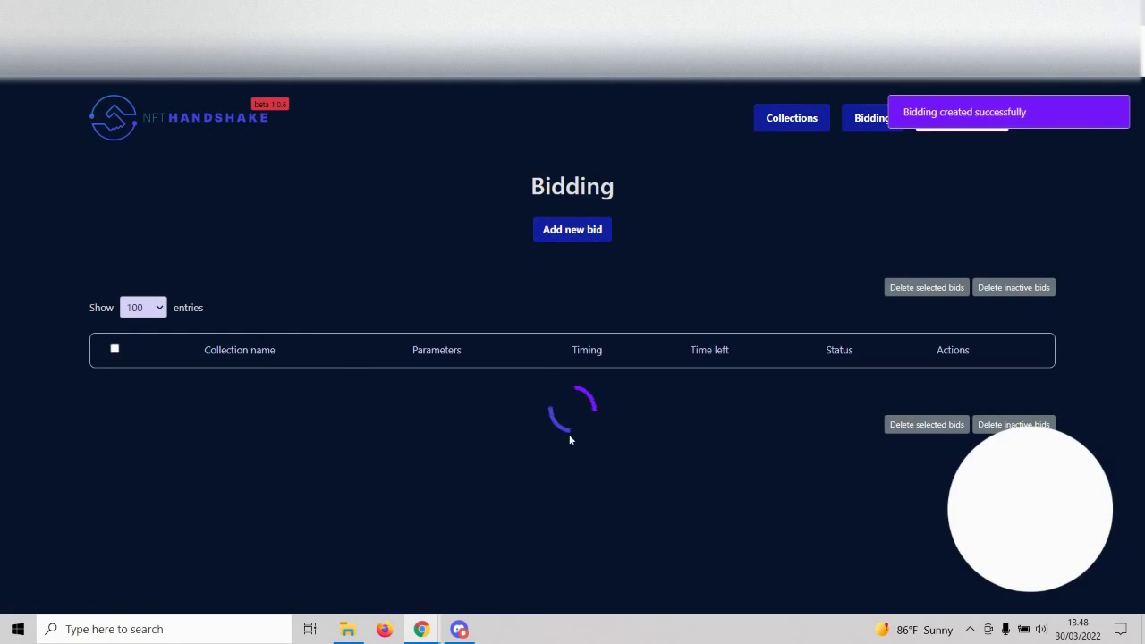
scroll(544, 412, down, 2)
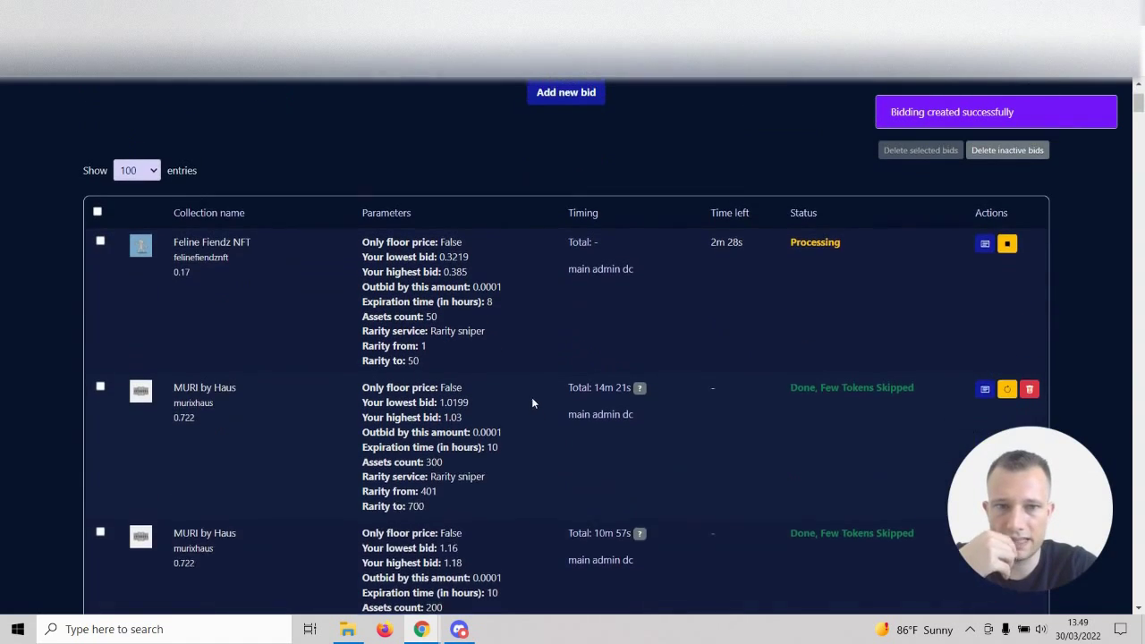
scroll(532, 402, up, 1)
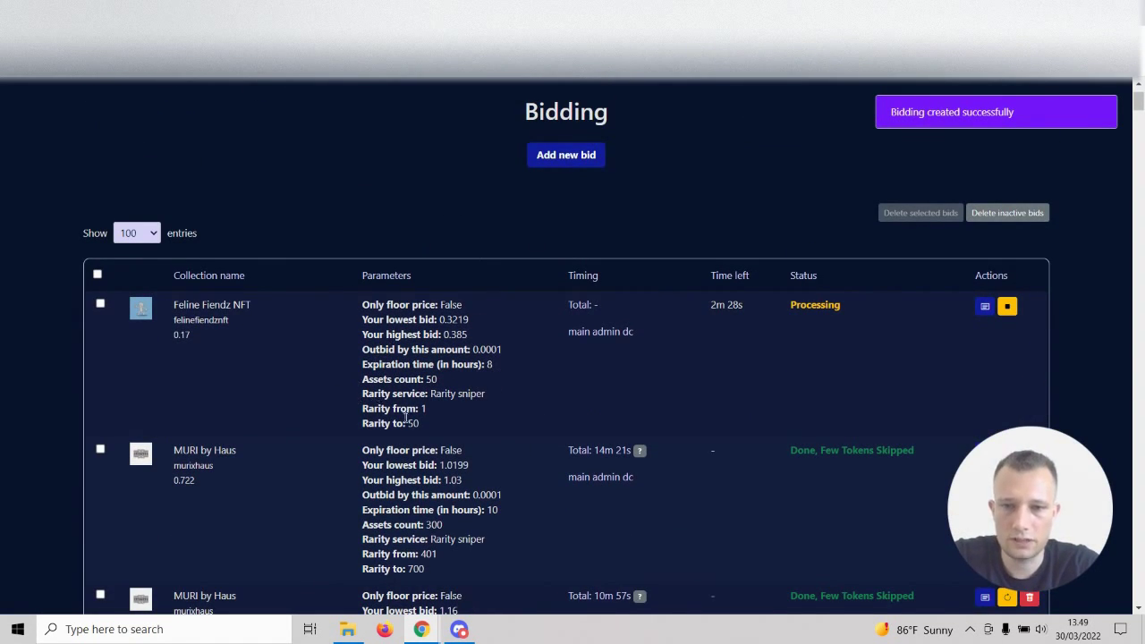
scroll(540, 281, up, 2)
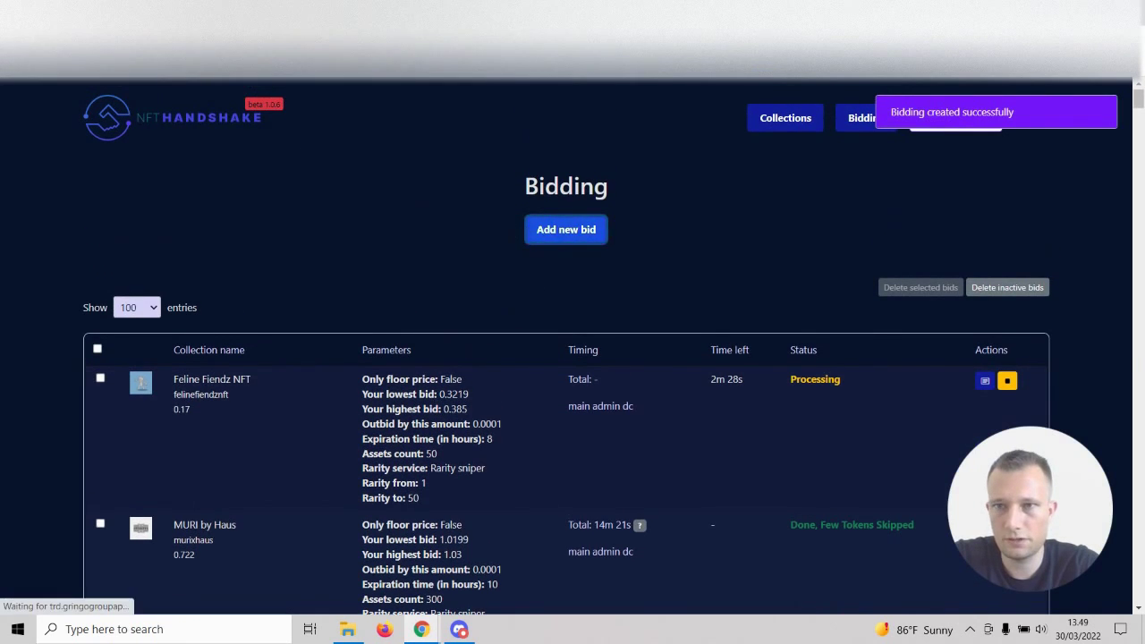
click(211, 380)
scroll(265, 273, down, 2)
drag(598, 304, 628, 307)
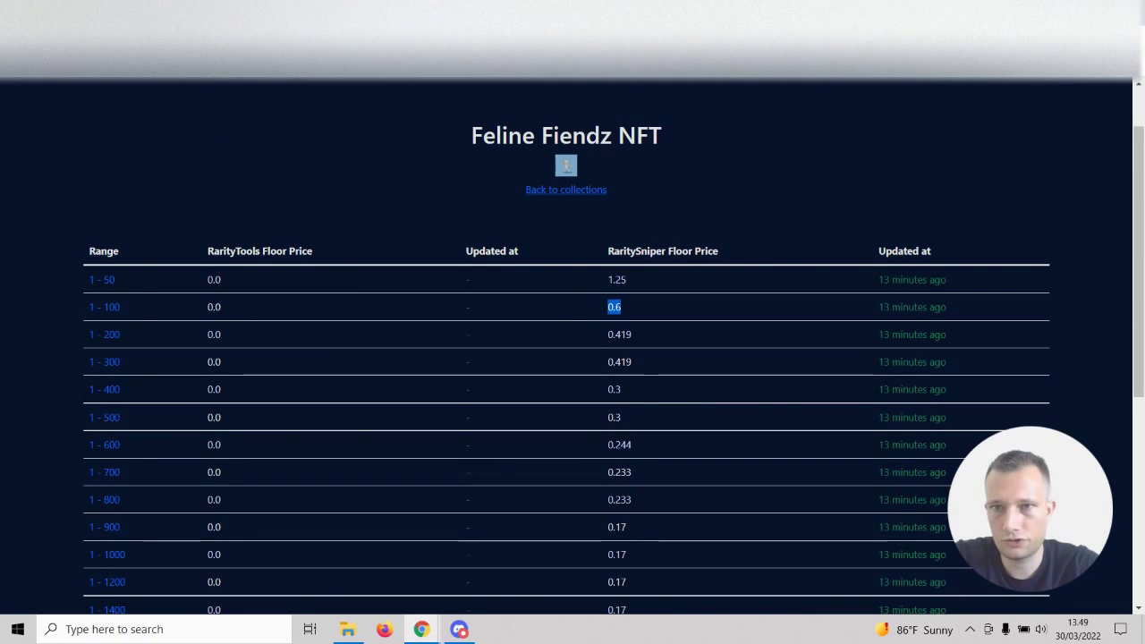
Step: Back in Rarity Sniper, set the Rank TO limit to 100
key(alt+Left)
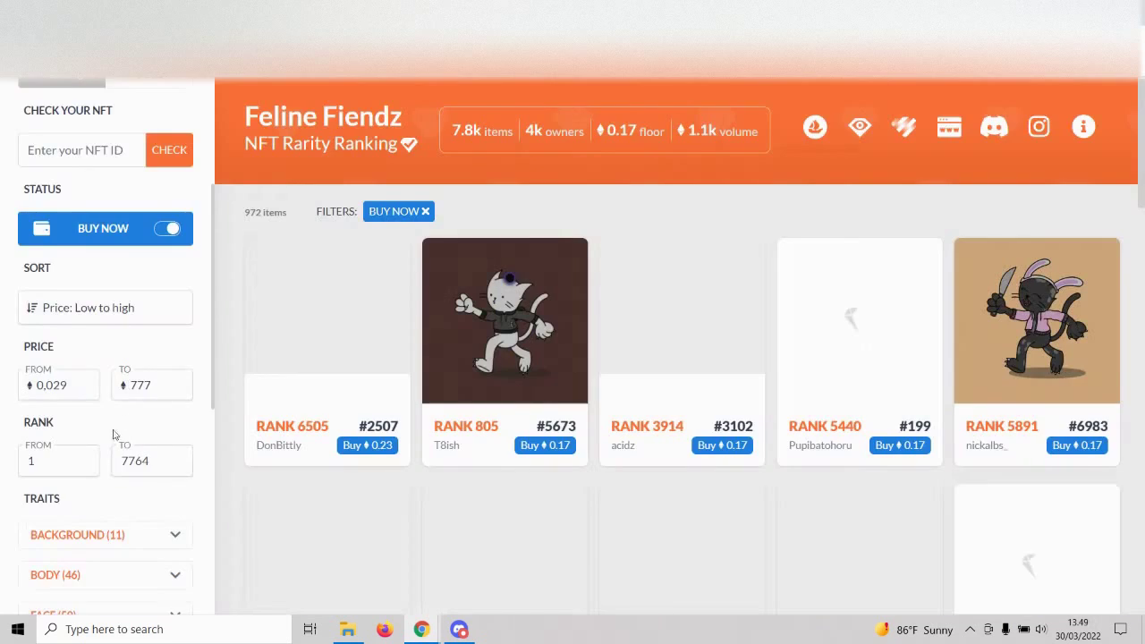
scroll(113, 435, down, 1)
double_click(152, 381)
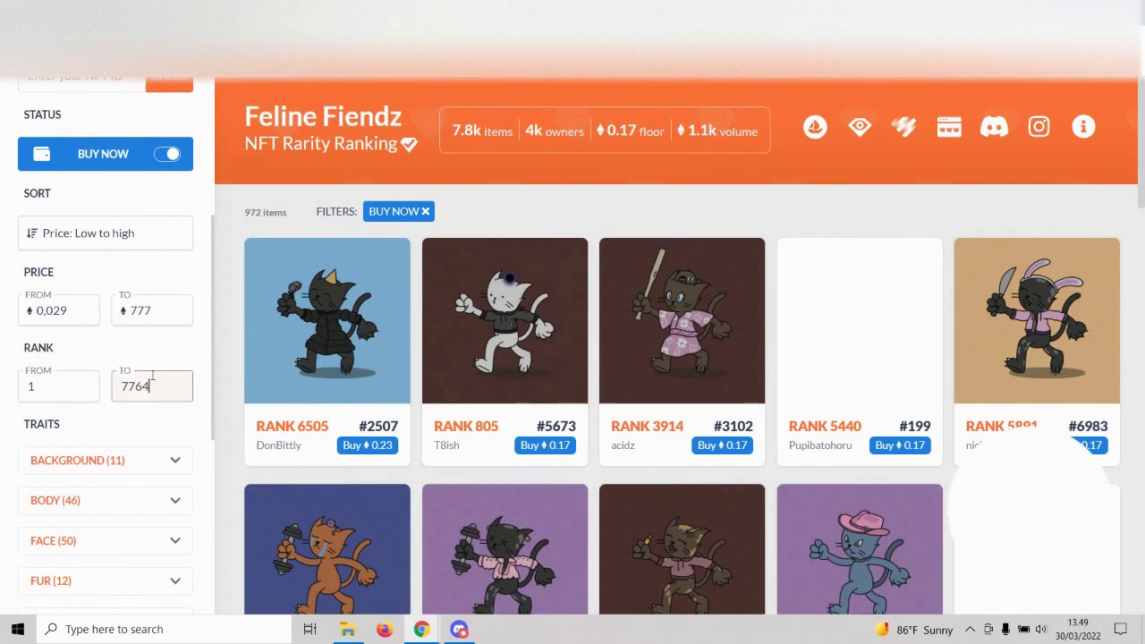
text(100)
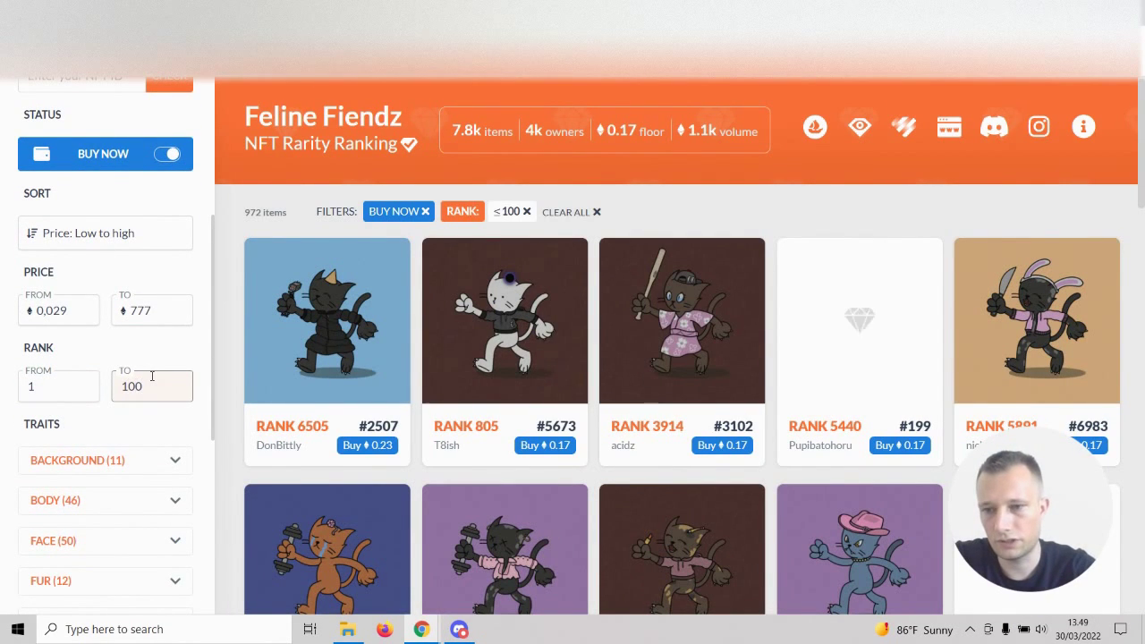
scroll(457, 439, down, 2)
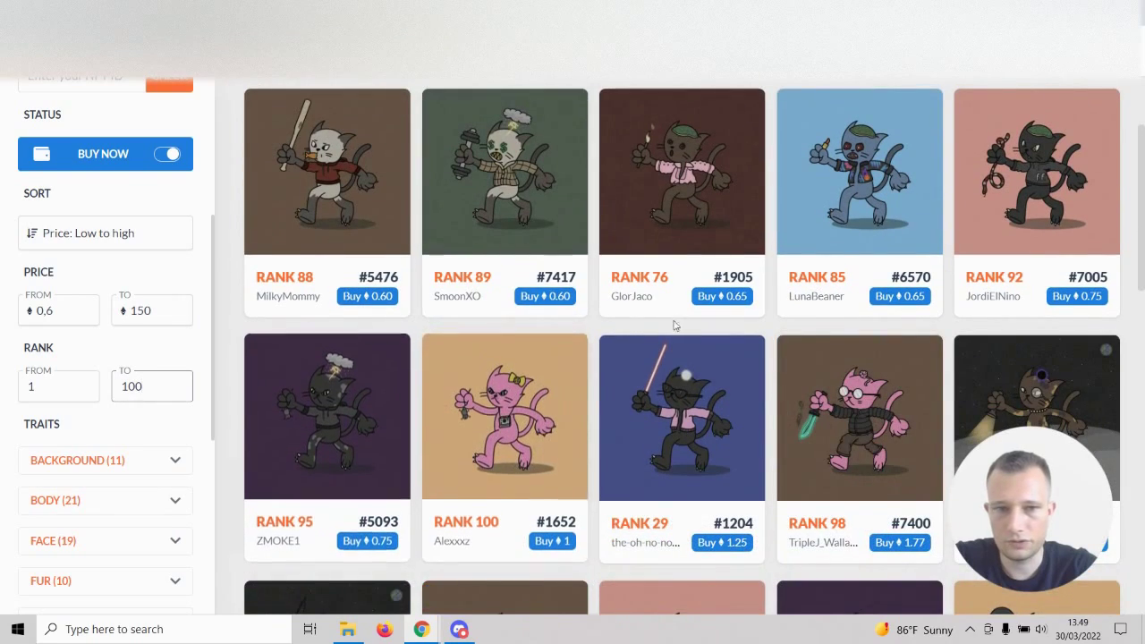
Step: Inspect the traits of the rank 85 Feline Fiendz listing
click(825, 278)
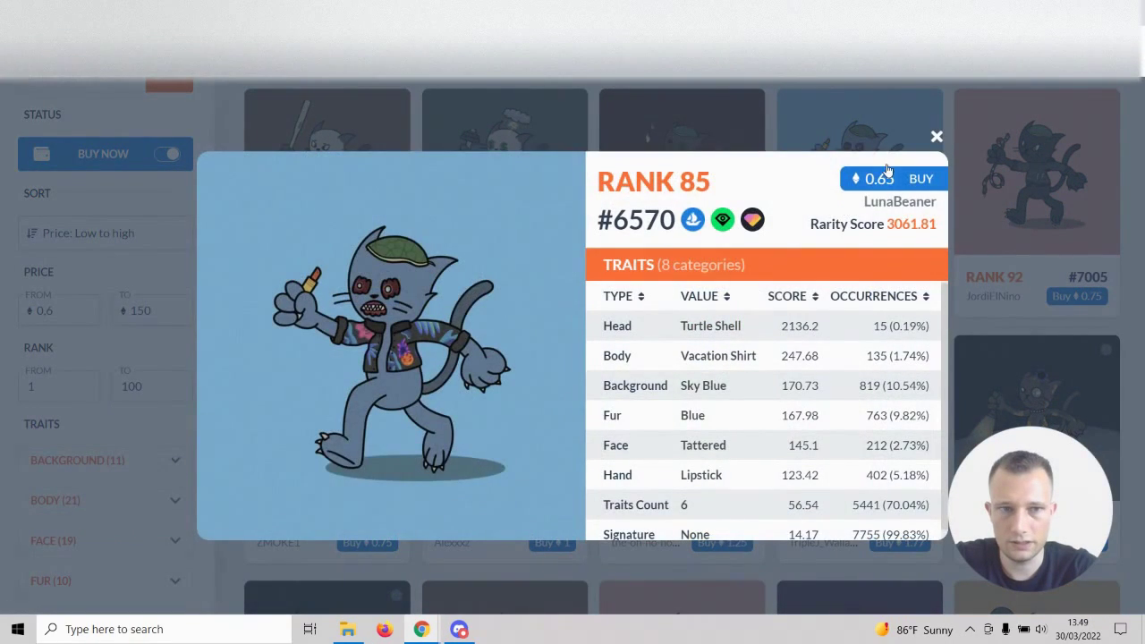
click(1080, 264)
scroll(747, 381, down, 1)
scroll(367, 356, up, 3)
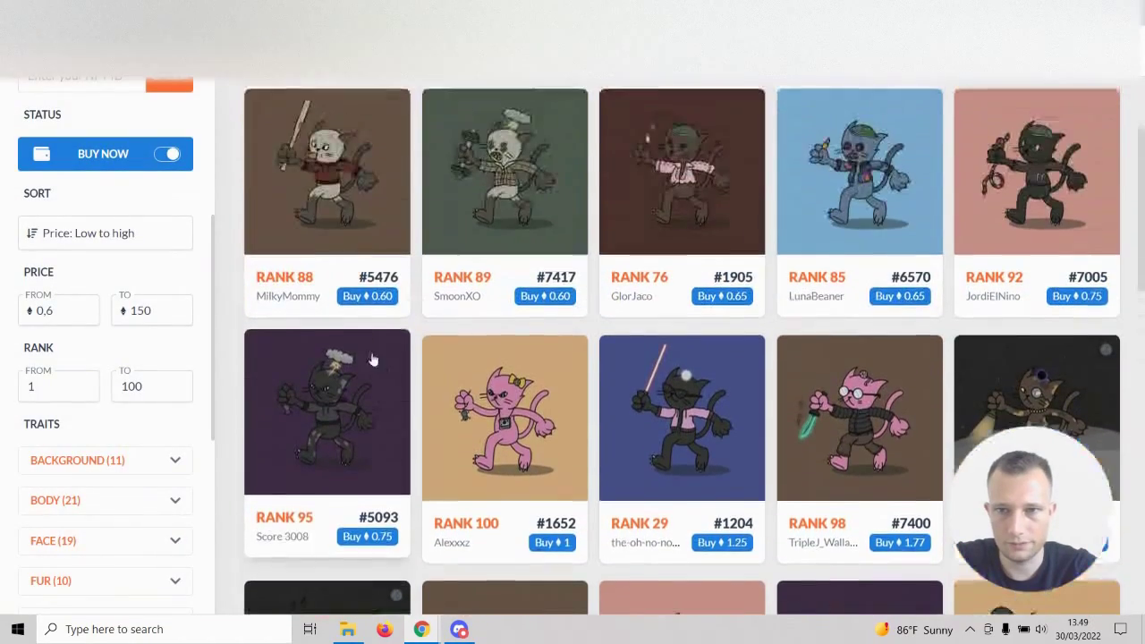
Step: Set the Rank FROM limit to 51
click(46, 389)
key(BackSpace)
text(51)
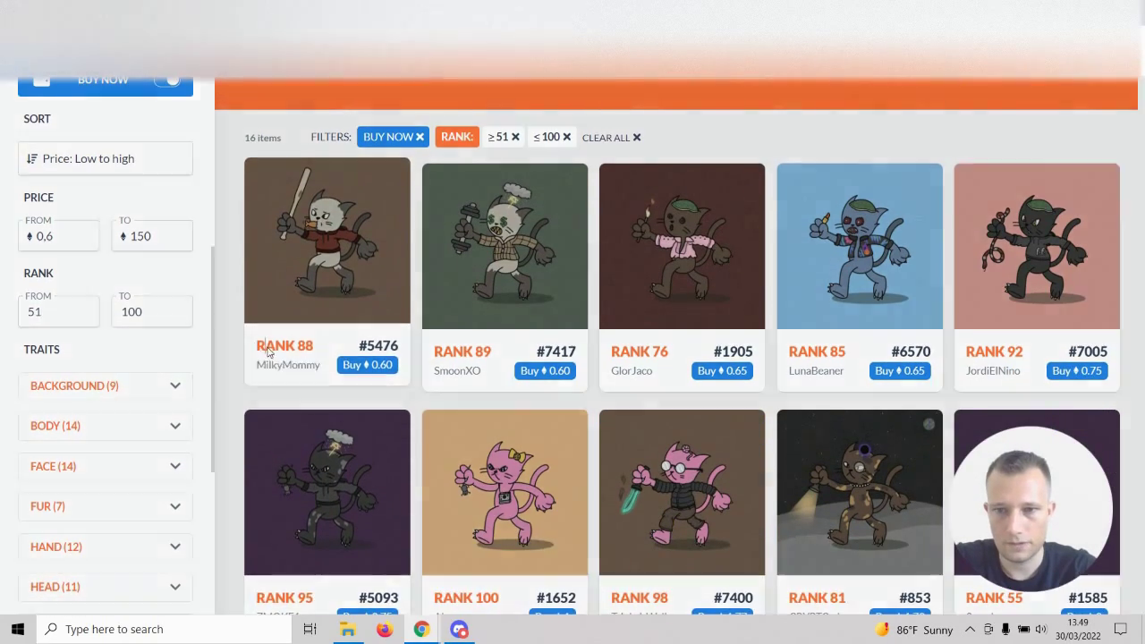
Step: Inspect the rank 88, 58 and 73 cats' traits and open rank 73 on OpenSea
click(264, 349)
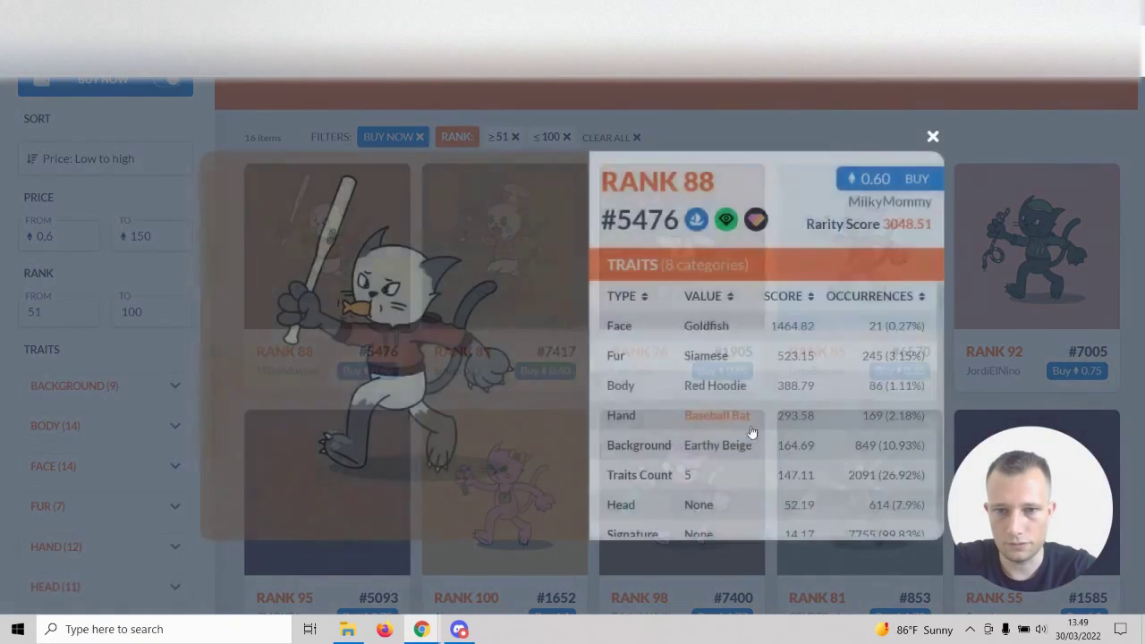
click(964, 168)
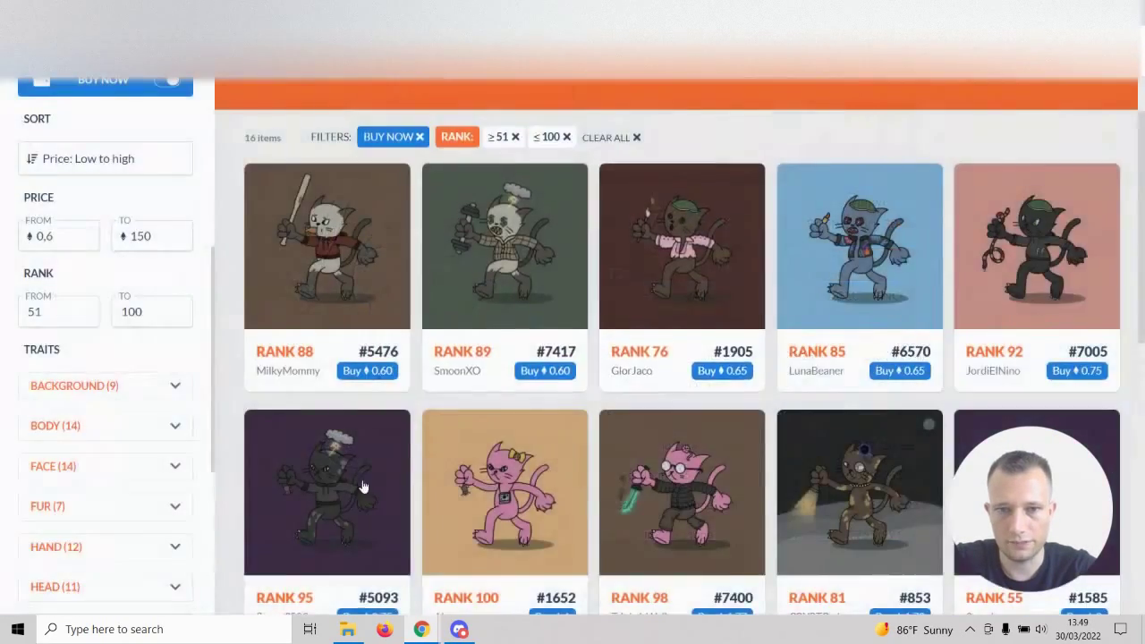
scroll(358, 528, down, 1)
scroll(289, 537, down, 3)
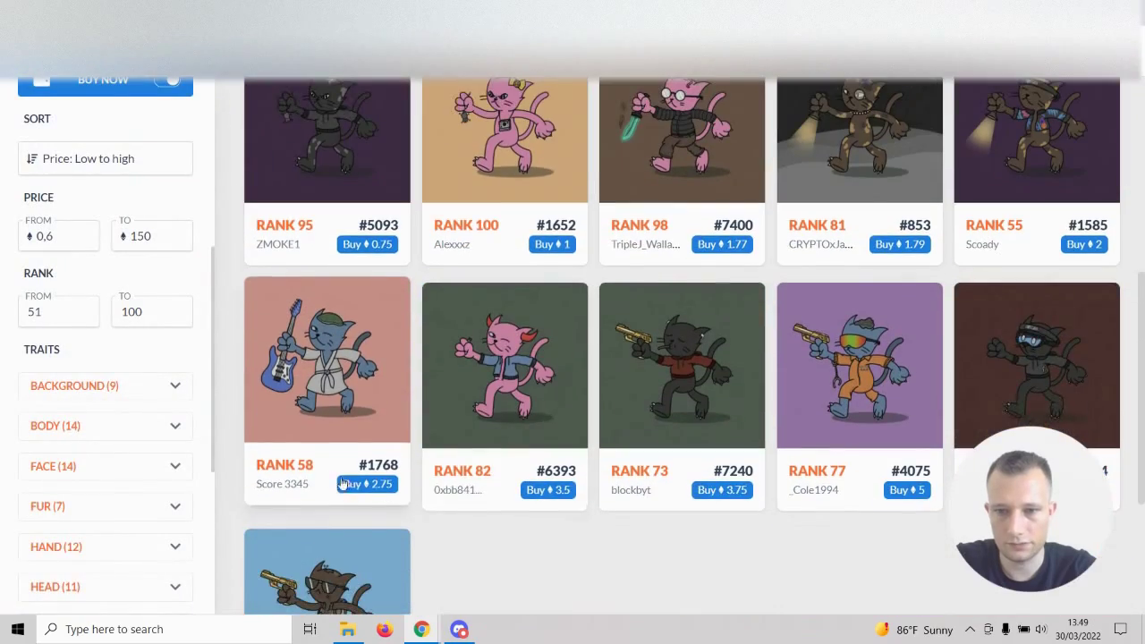
click(323, 490)
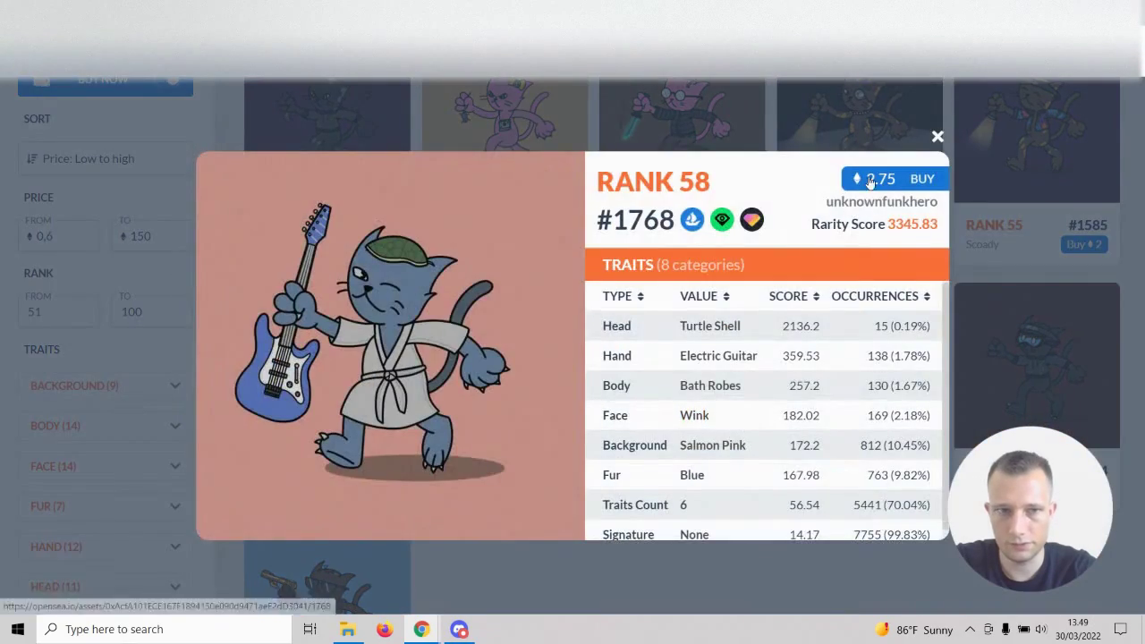
click(519, 613)
scroll(547, 576, down, 1)
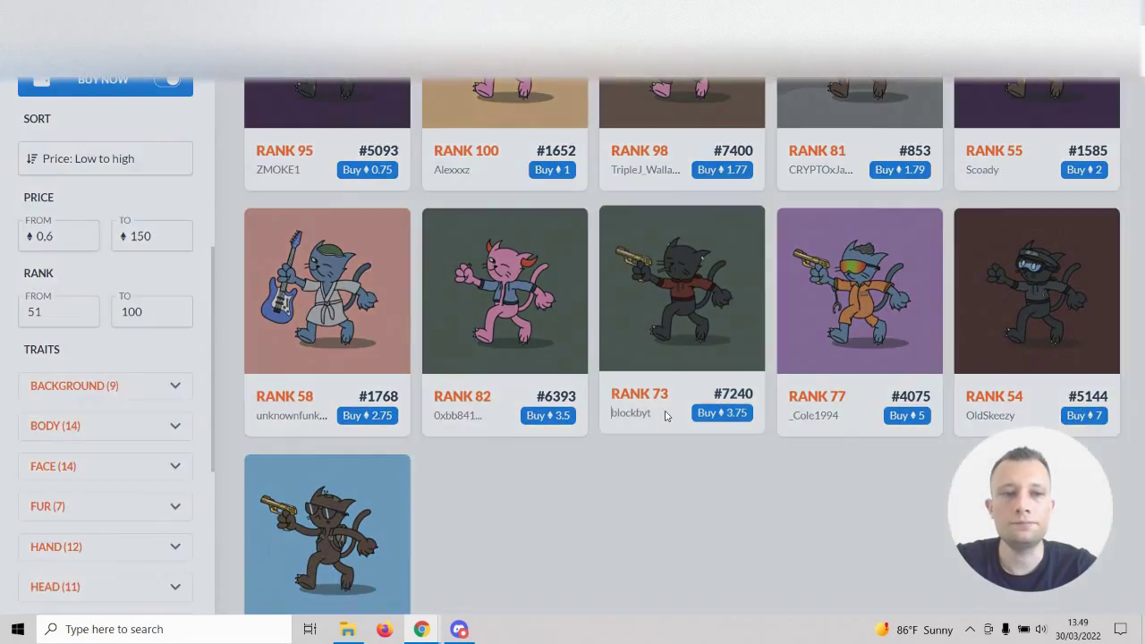
click(666, 416)
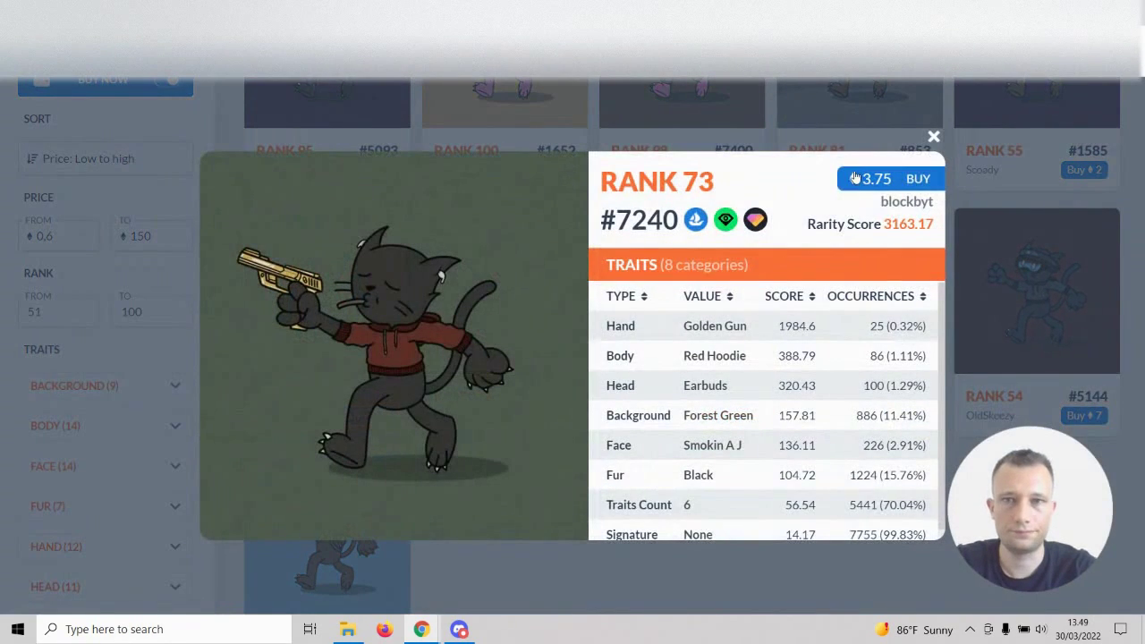
click(695, 219)
Step: Scroll through the OpenSea item's Offers and Item Activity history
scroll(202, 285, down, 3)
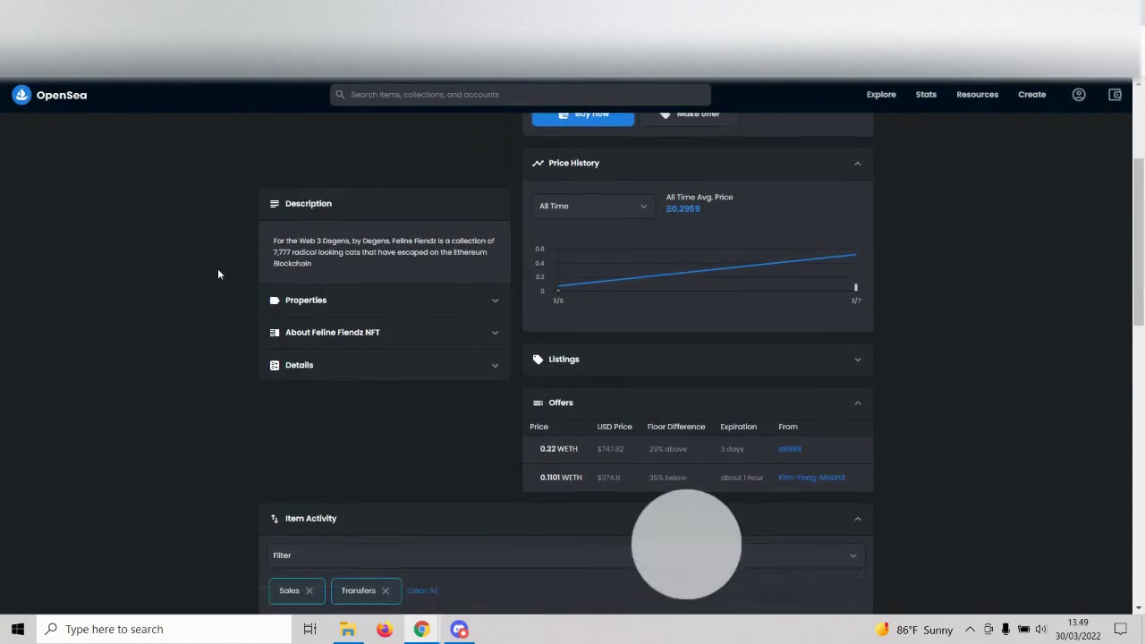
scroll(598, 469, up, 5)
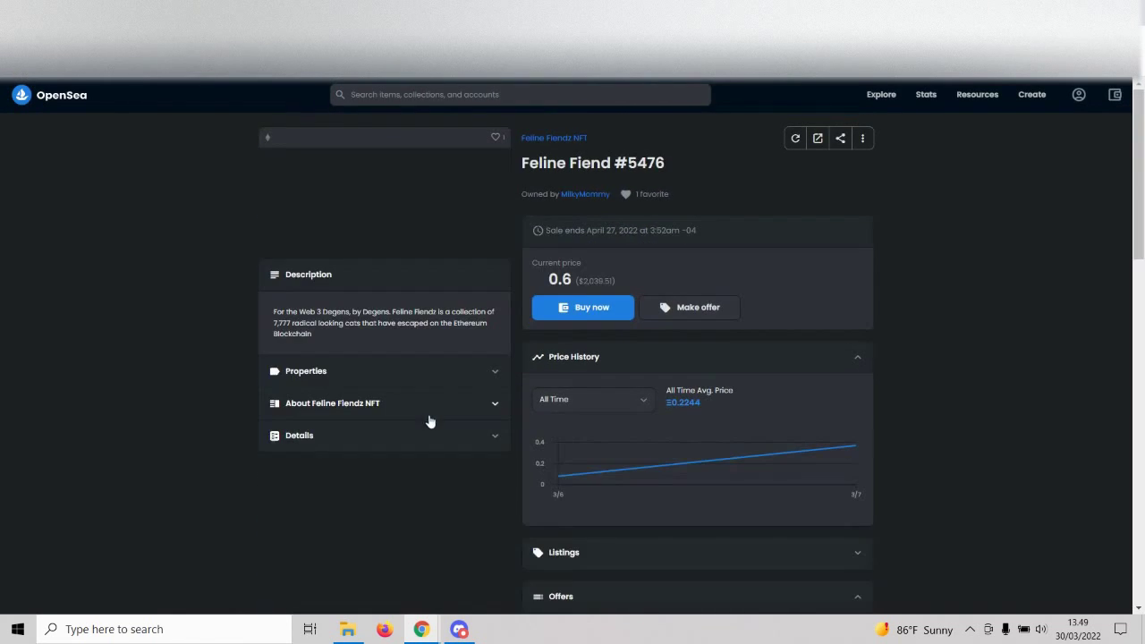
scroll(370, 404, down, 5)
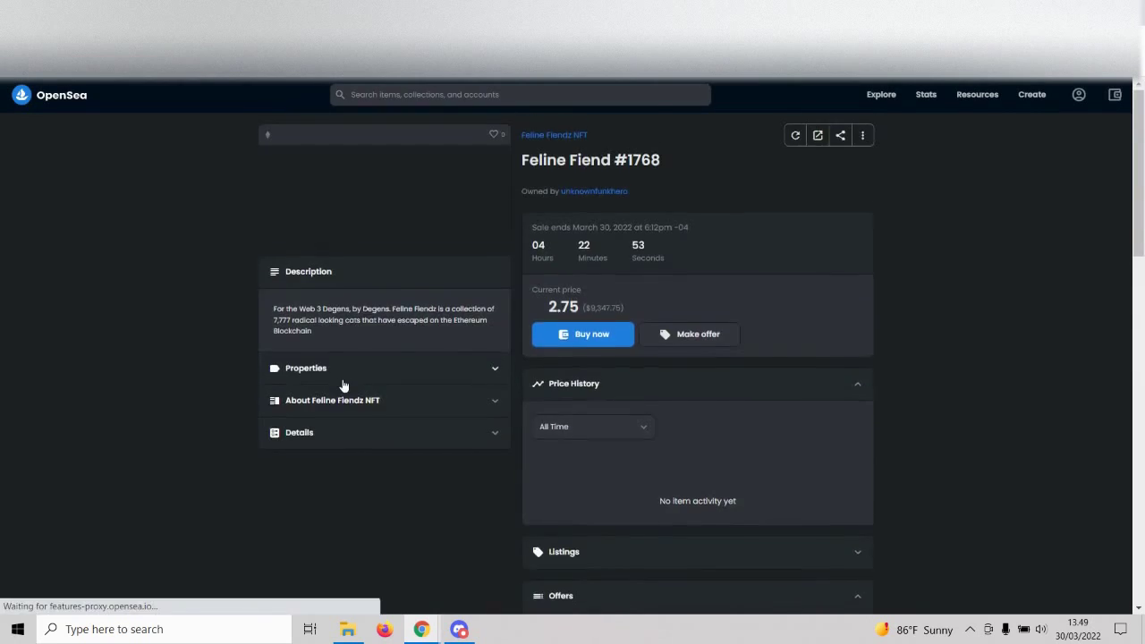
scroll(343, 383, down, 5)
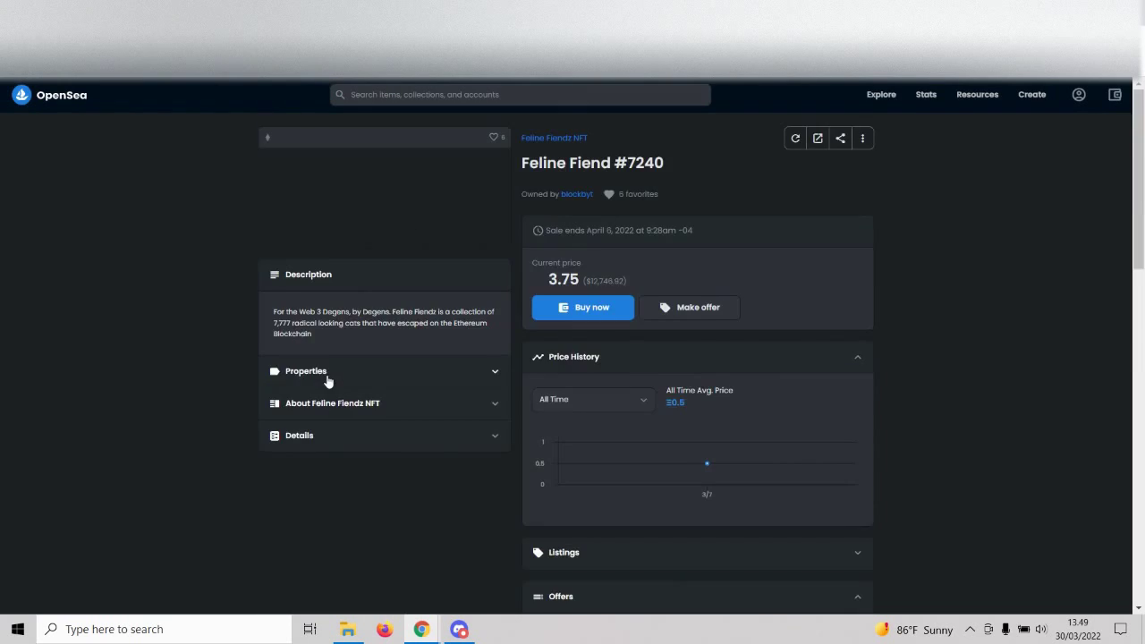
scroll(328, 381, down, 2)
scroll(307, 378, up, 2)
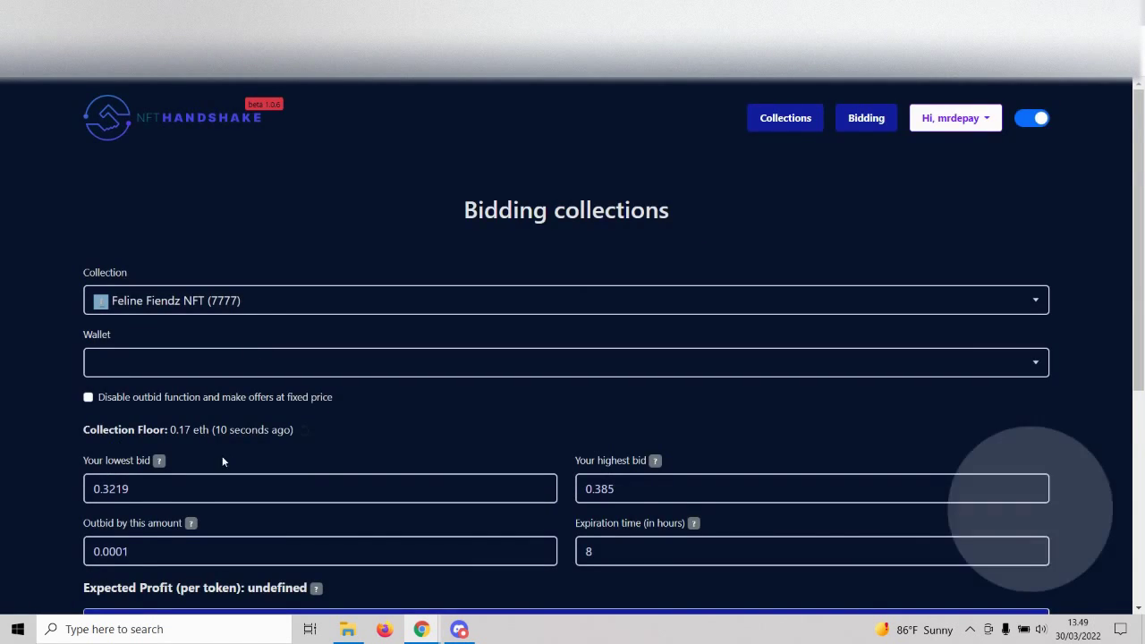
Step: Set the lowest bid to 0.232 and the highest bid to 0.249
scroll(222, 456, down, 1)
drag(95, 415, 370, 401)
text(0.23)
key(Tab)
text(0.24)
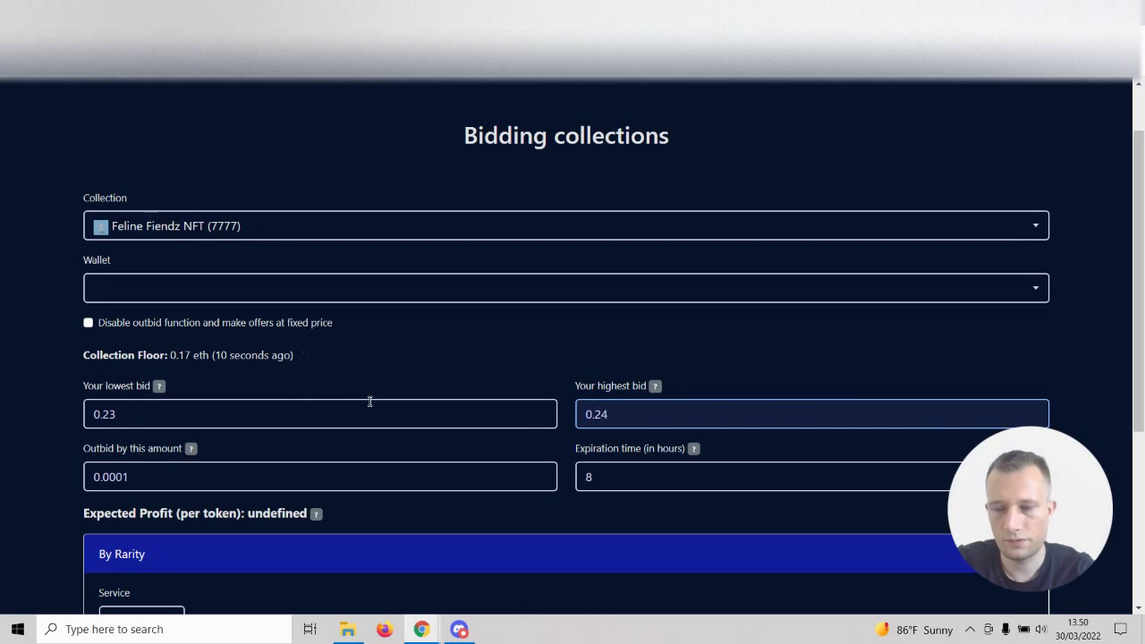
text(5)
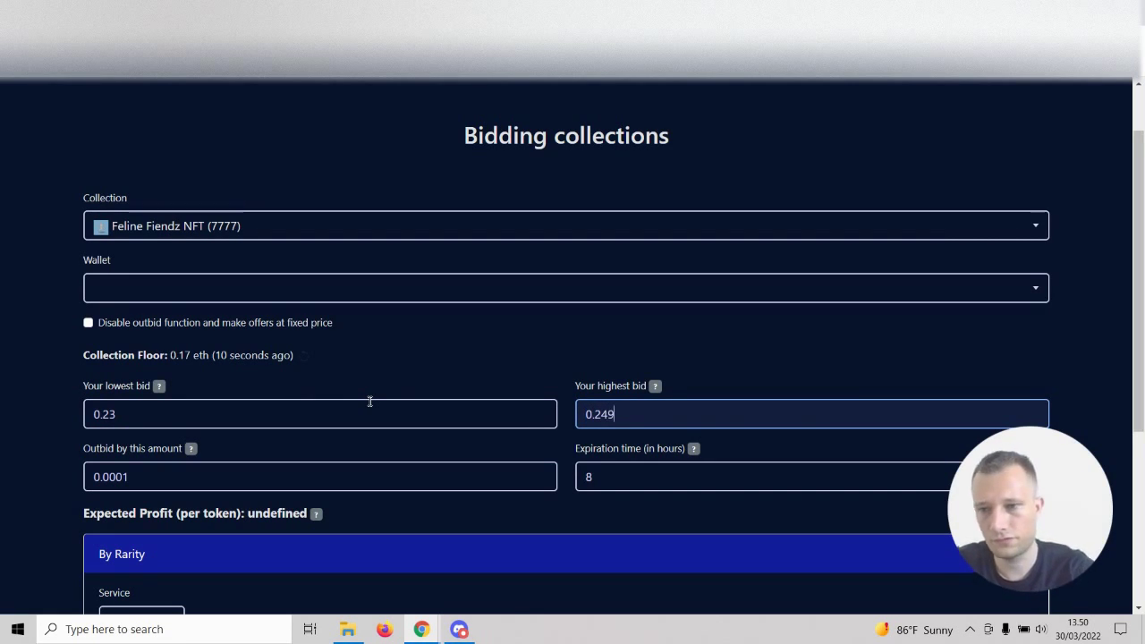
click(368, 401)
scroll(354, 376, down, 1)
text(2)
Step: Set the rarity range from 51 to 100
scroll(501, 384, down, 1)
scroll(286, 338, down, 1)
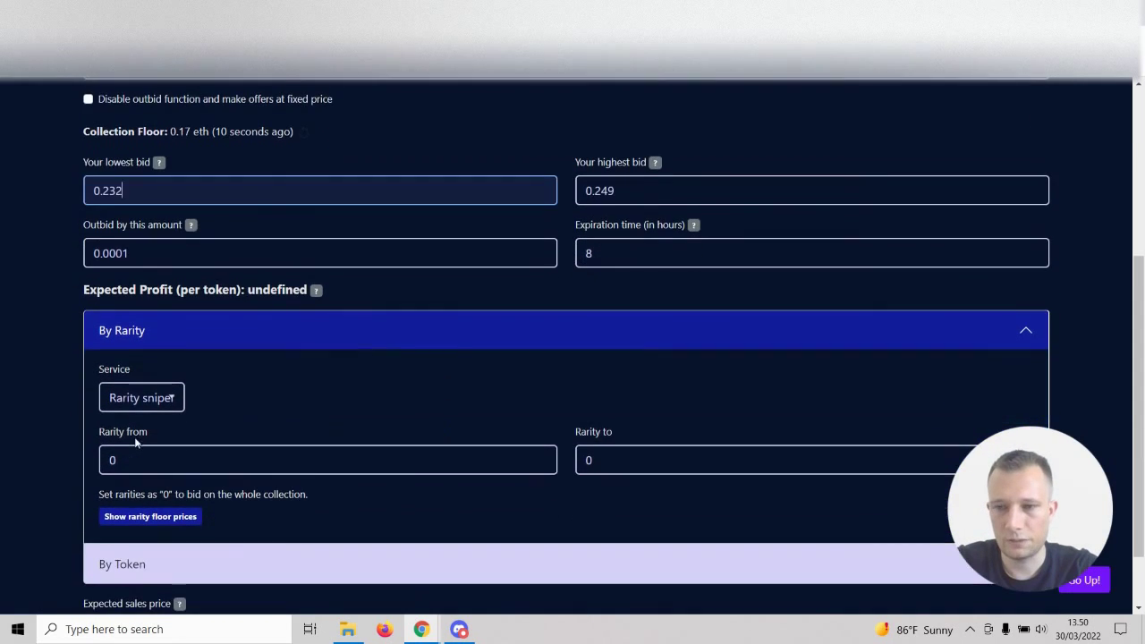
click(228, 458)
double_click(228, 458)
text(51)
key(Tab)
text(100)
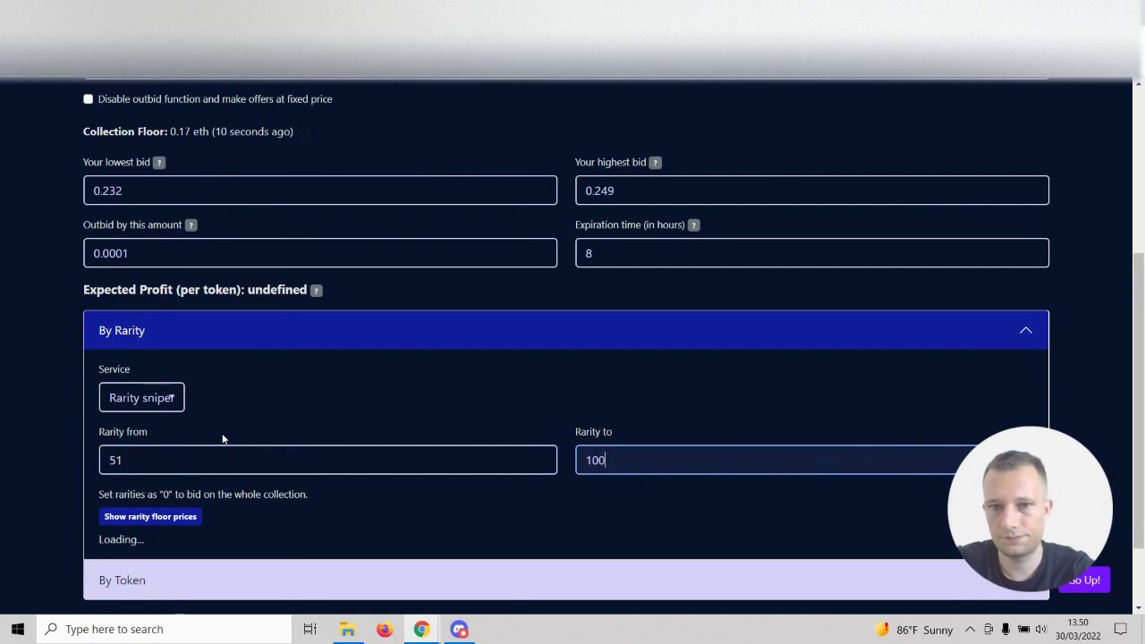
Step: Enter a 0.5 expected sales price and show the rarity floor prices
scroll(197, 425, down, 1)
click(153, 555)
text(0.5)
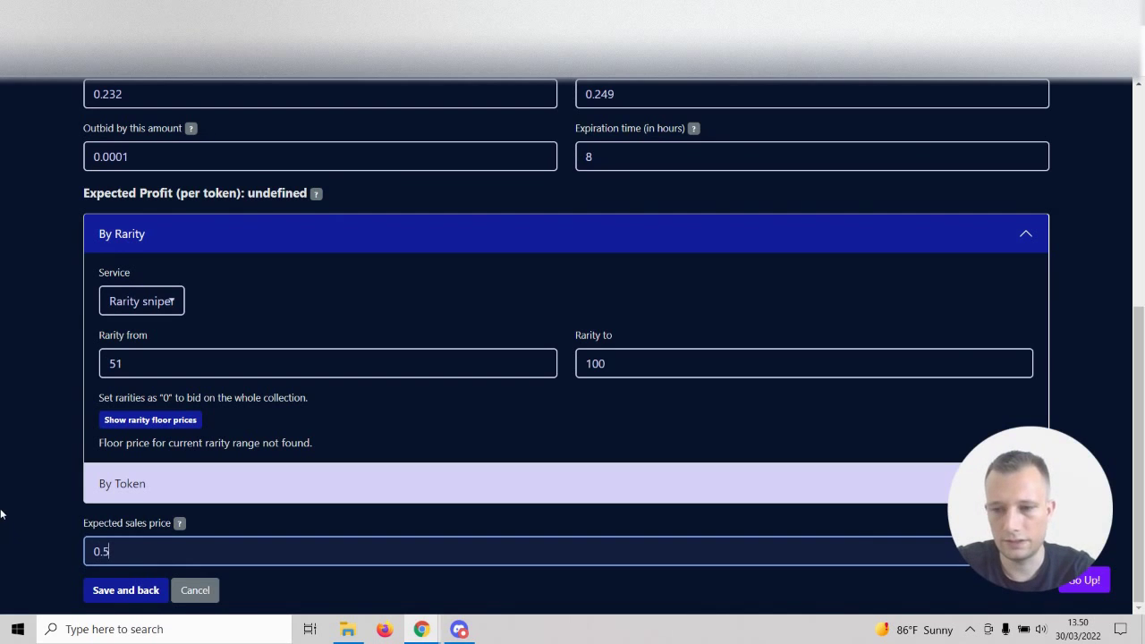
click(1, 513)
scroll(149, 495, up, 1)
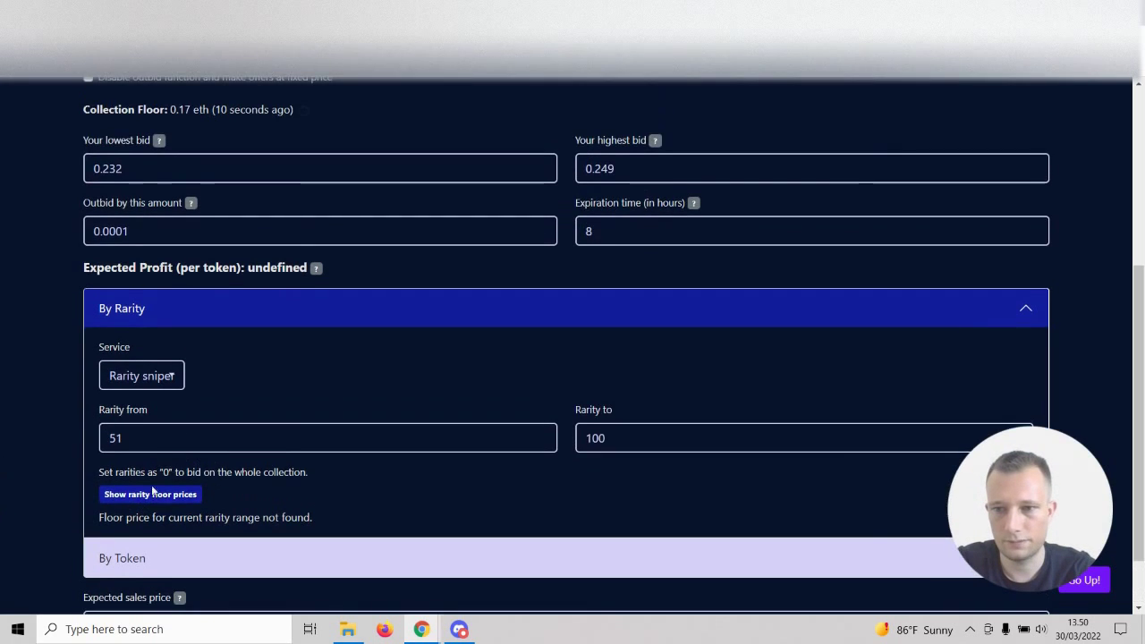
click(145, 493)
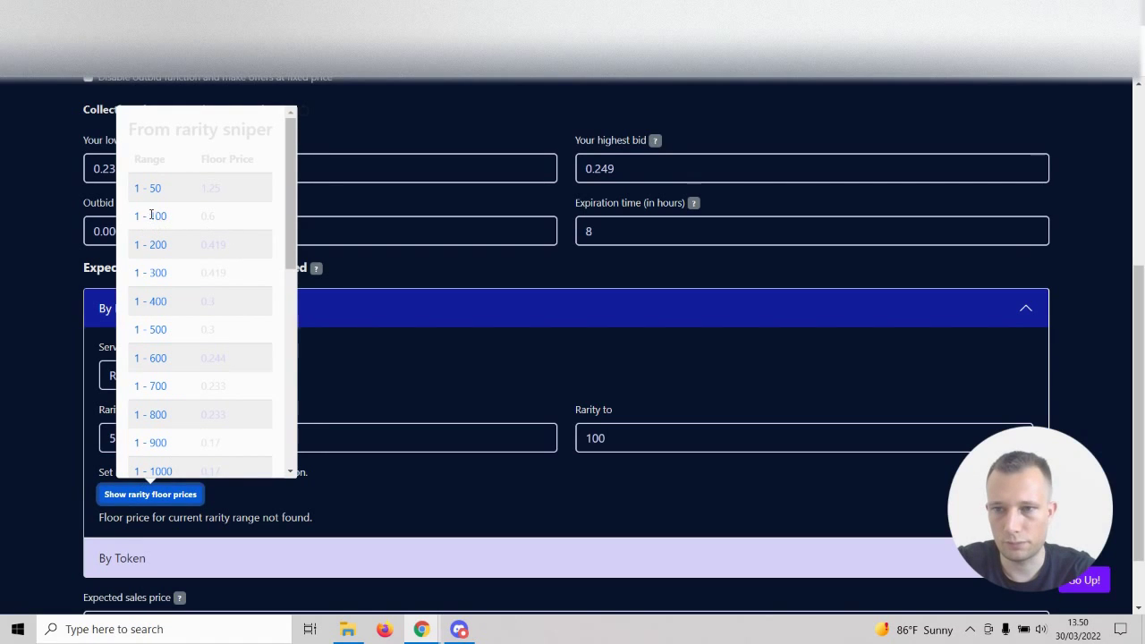
Step: Note the 0.6 floor price for ranks 1–100, then hide the floor price list
double_click(206, 216)
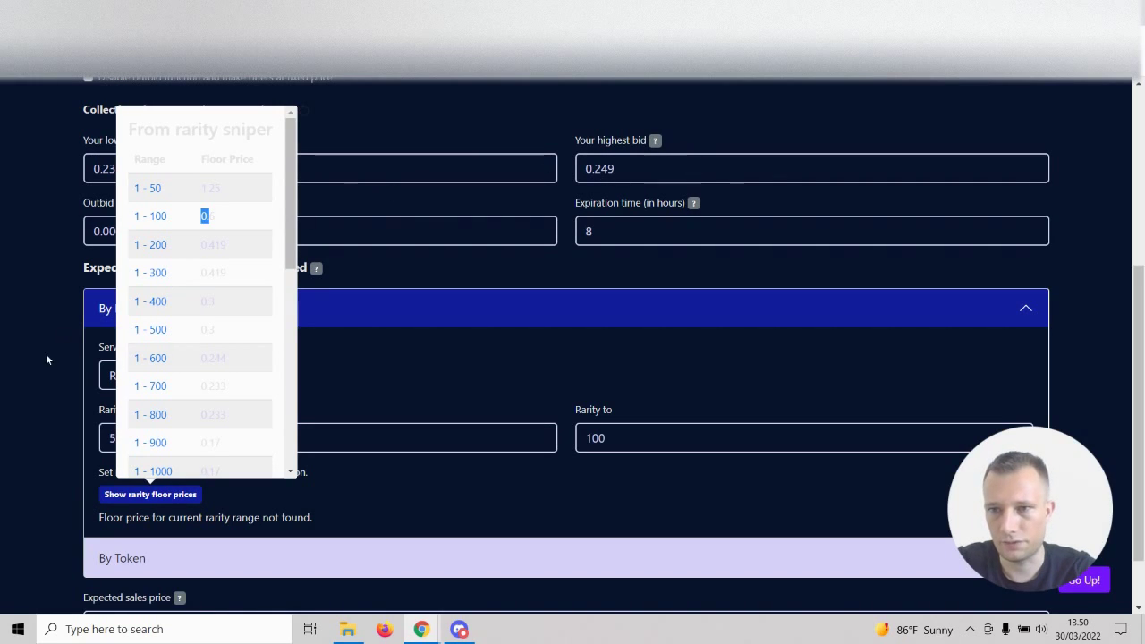
click(30, 403)
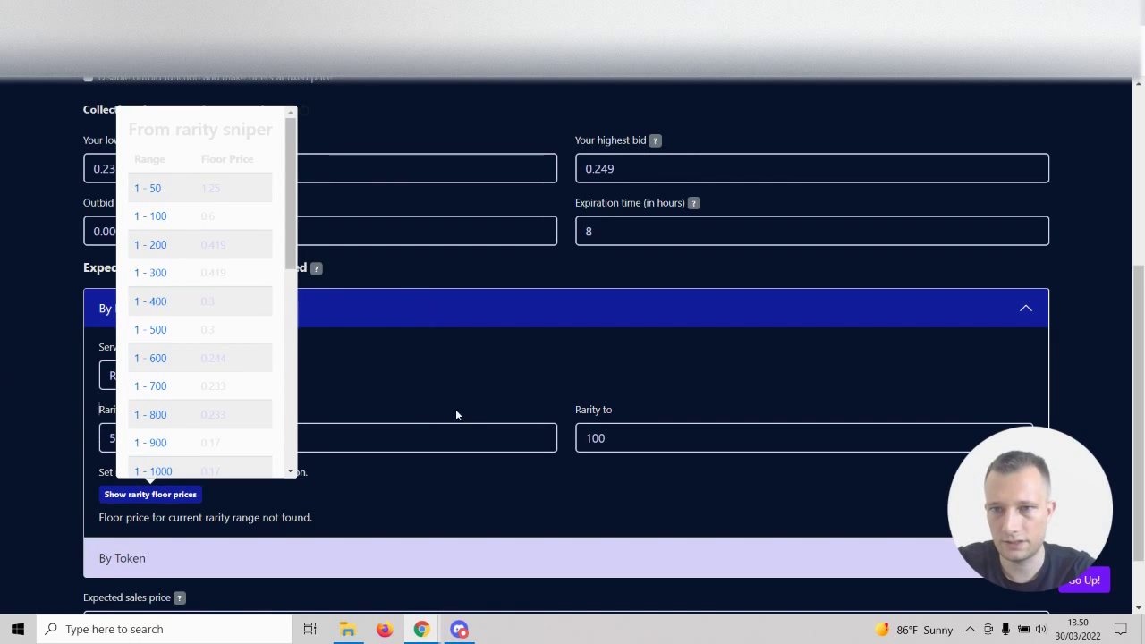
scroll(214, 376, down, 2)
click(149, 494)
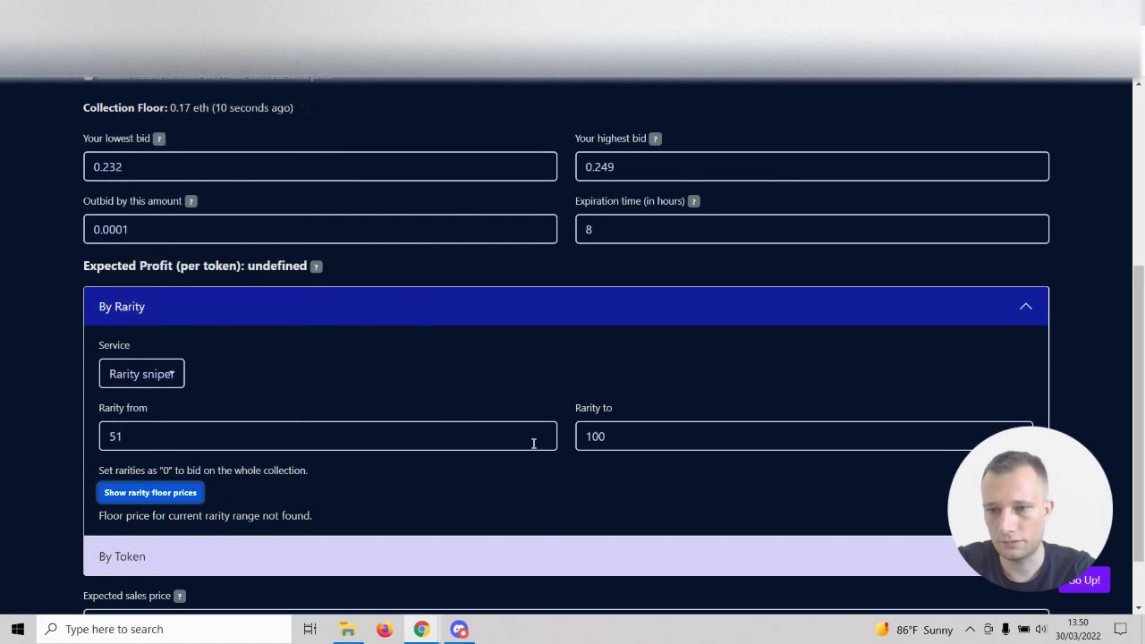
Step: Choose the main admin dc wallet and save the bid
scroll(533, 444, down, 1)
scroll(181, 536, up, 3)
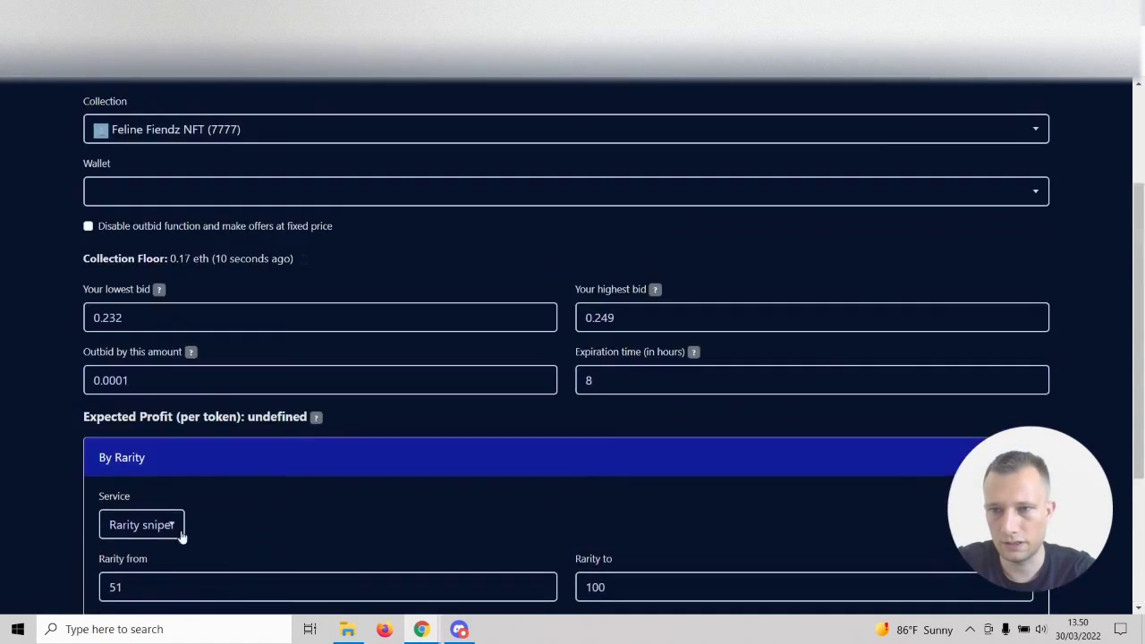
click(113, 191)
click(117, 250)
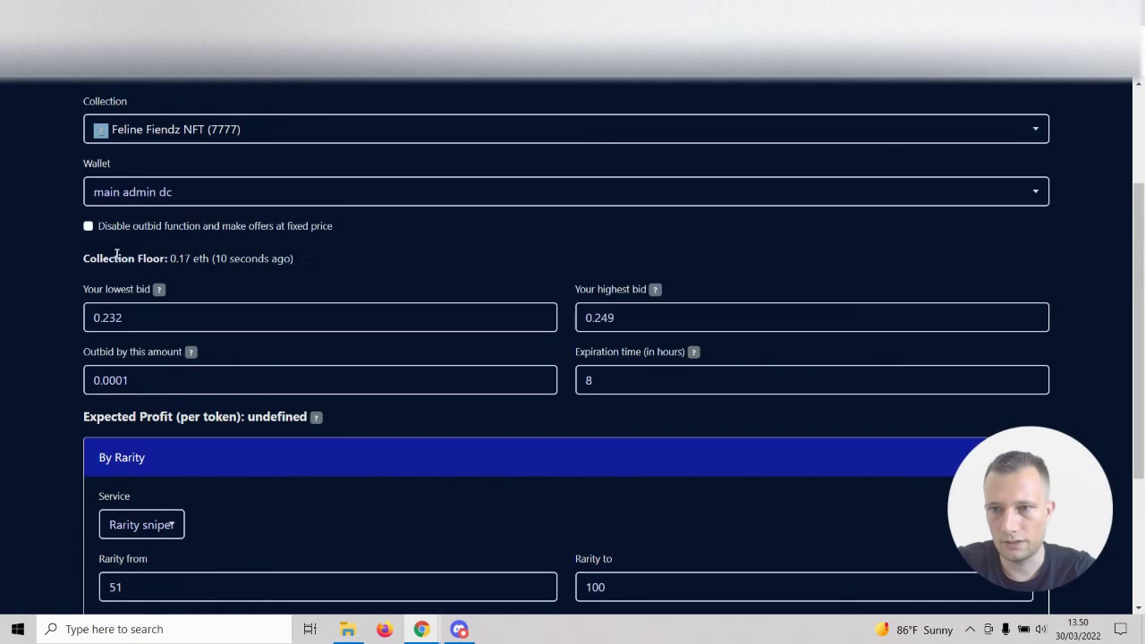
scroll(34, 283, down, 3)
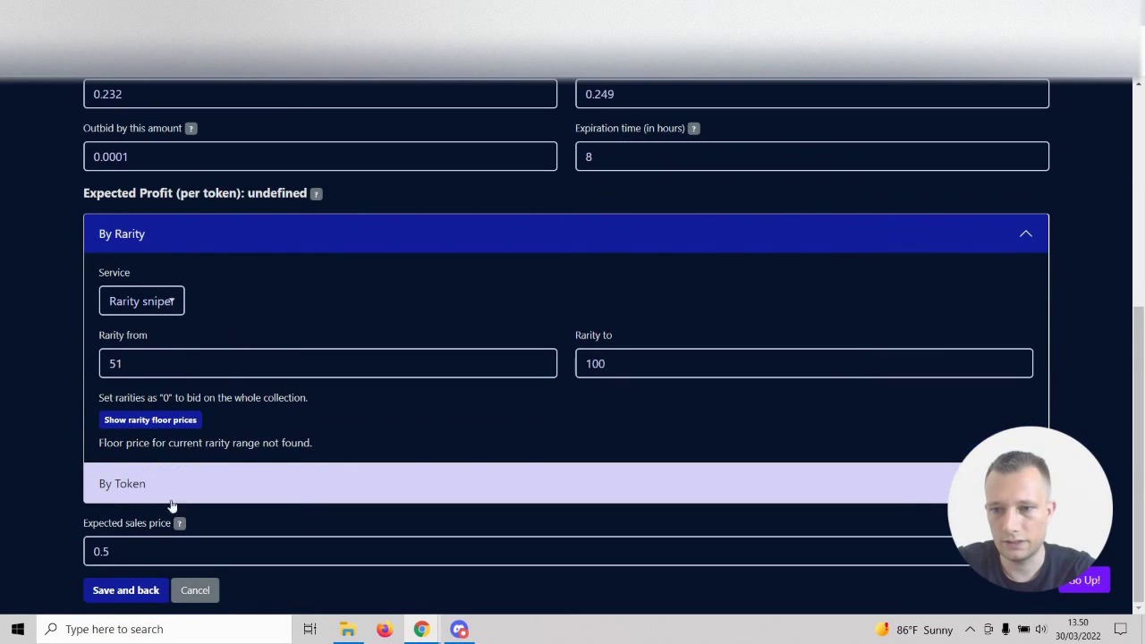
click(113, 587)
scroll(324, 478, up, 2)
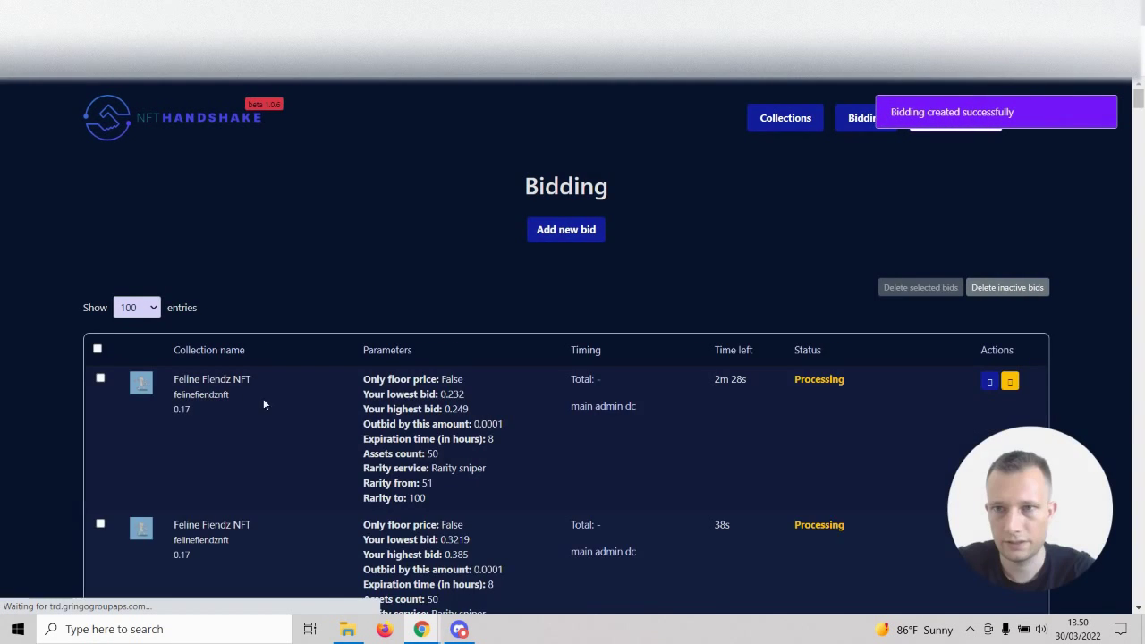
Step: Compare the 0.419 floor prices for ranks 1–200 and 1–300, then start a new Feline Fiendz bid
scroll(268, 358, down, 1)
click(224, 308)
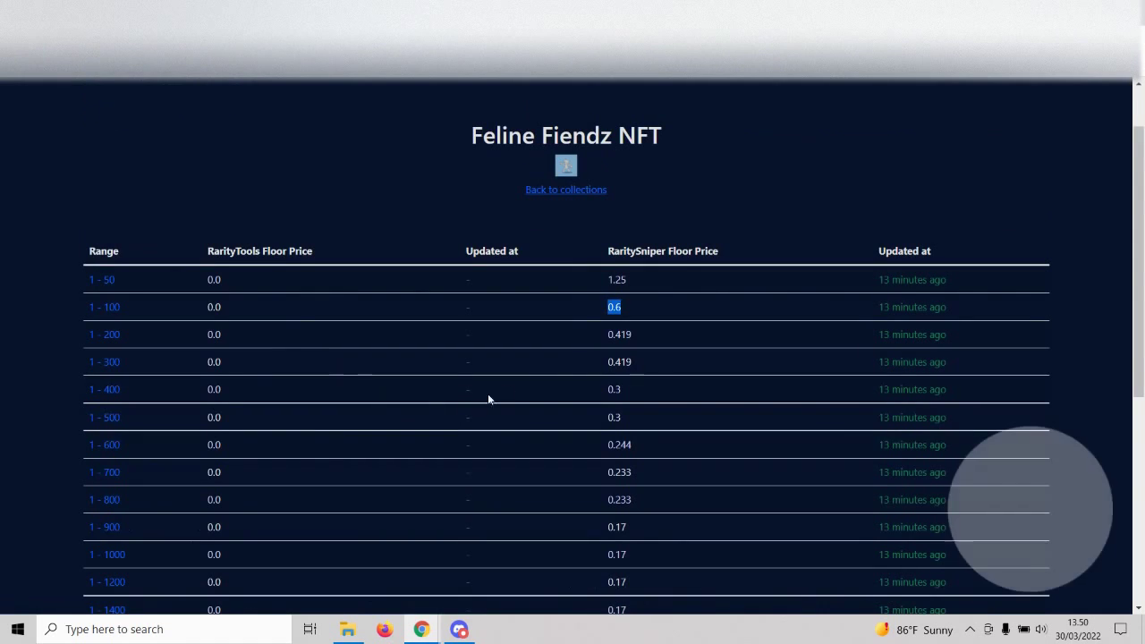
drag(608, 332, 620, 357)
scroll(602, 334, down, 1)
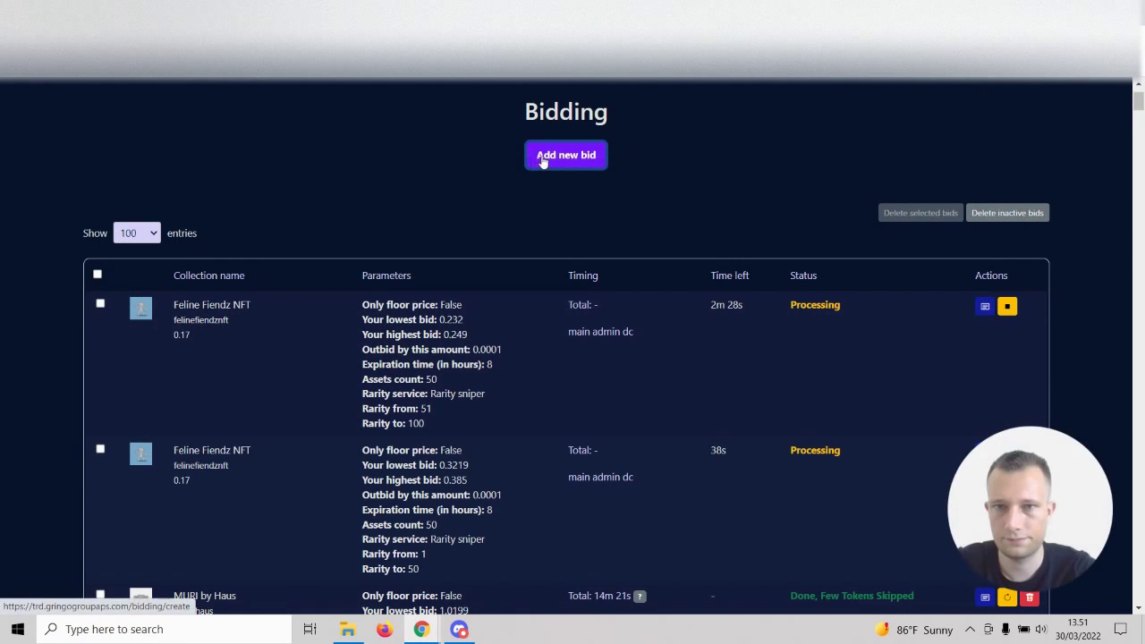
click(545, 159)
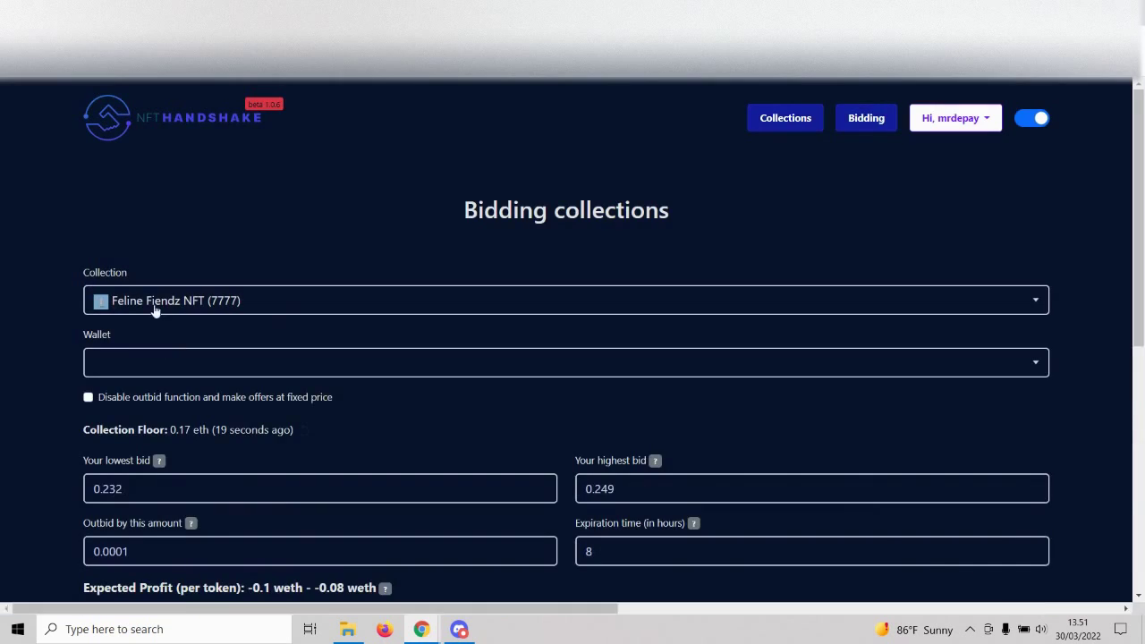
Step: Assign the main admin dc wallet and check the Feline Fiendz collection's 0.17 floor on OpenSea
click(134, 362)
click(134, 419)
scroll(52, 472, down, 1)
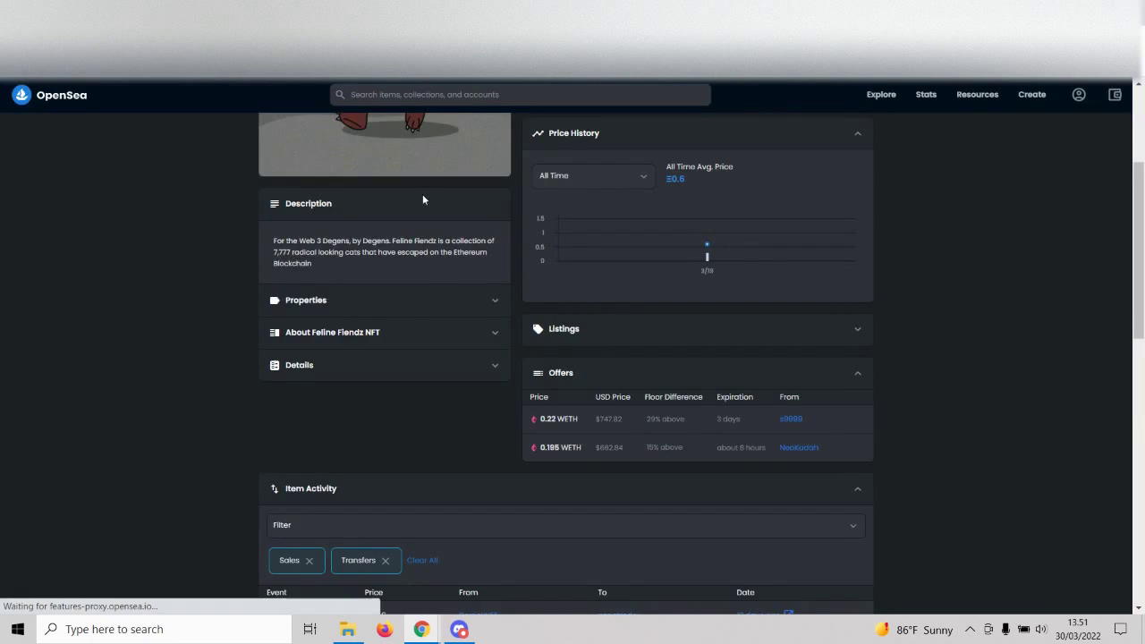
scroll(423, 194, up, 3)
click(537, 140)
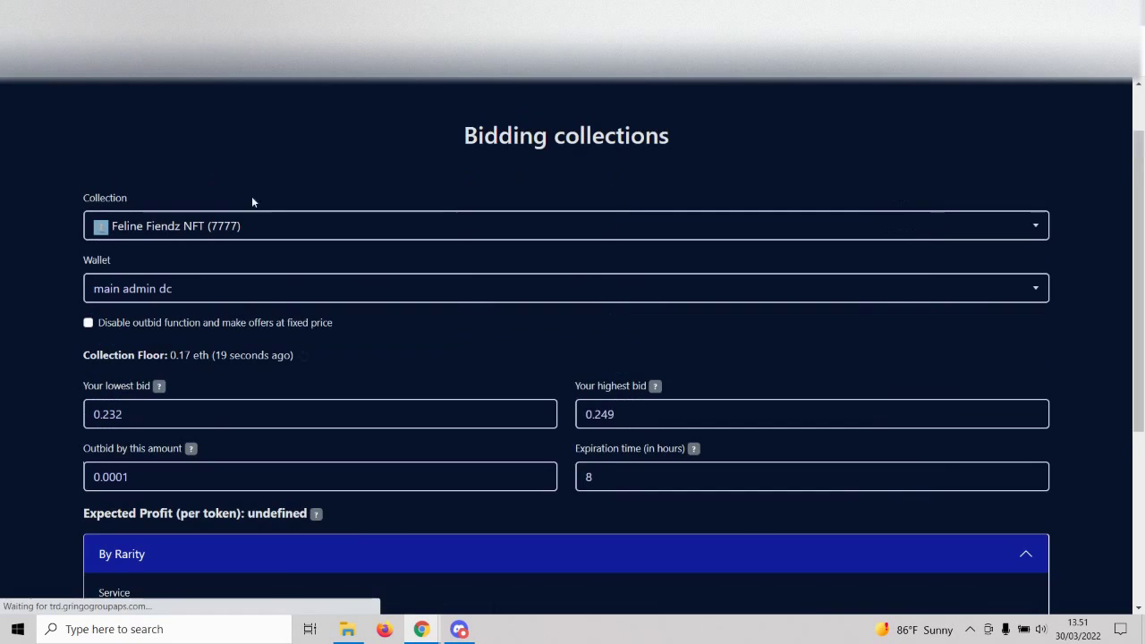
double_click(110, 425)
Step: Enter 0.18 as the lowest bid and an initial highest bid
text(0)
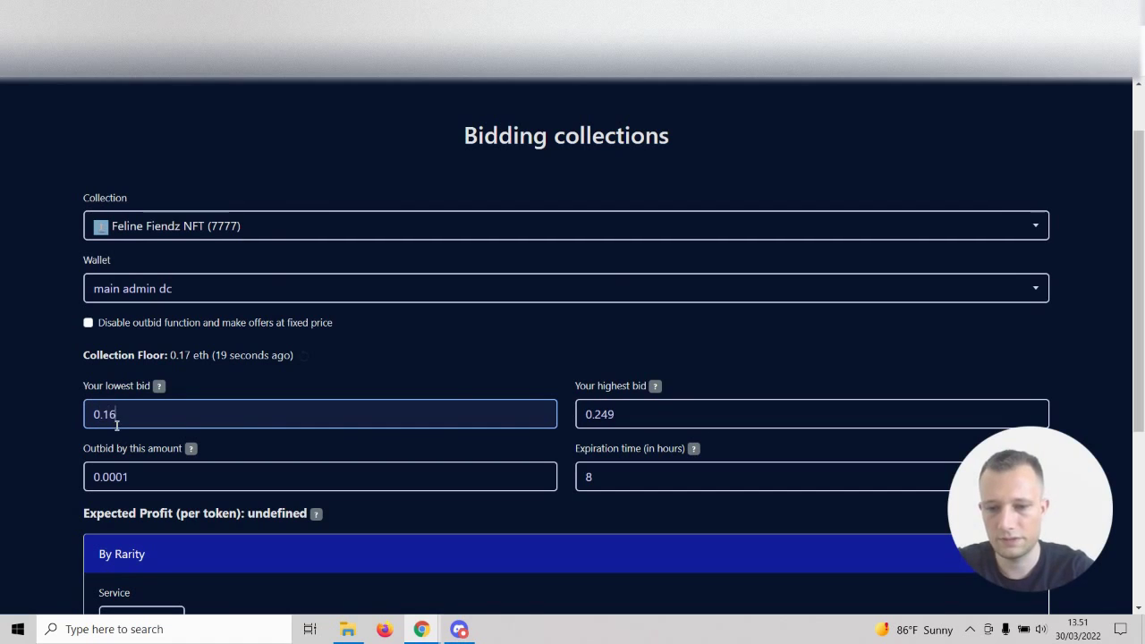
text(.18)
key(Tab)
text(0.185)
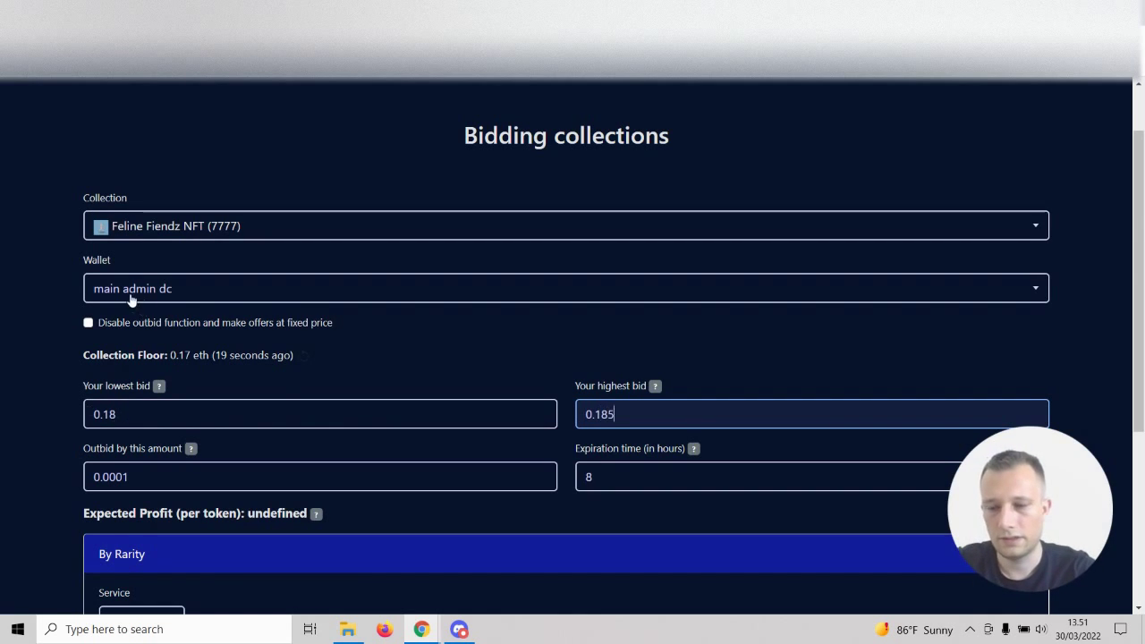
scroll(131, 300, down, 2)
scroll(185, 415, down, 1)
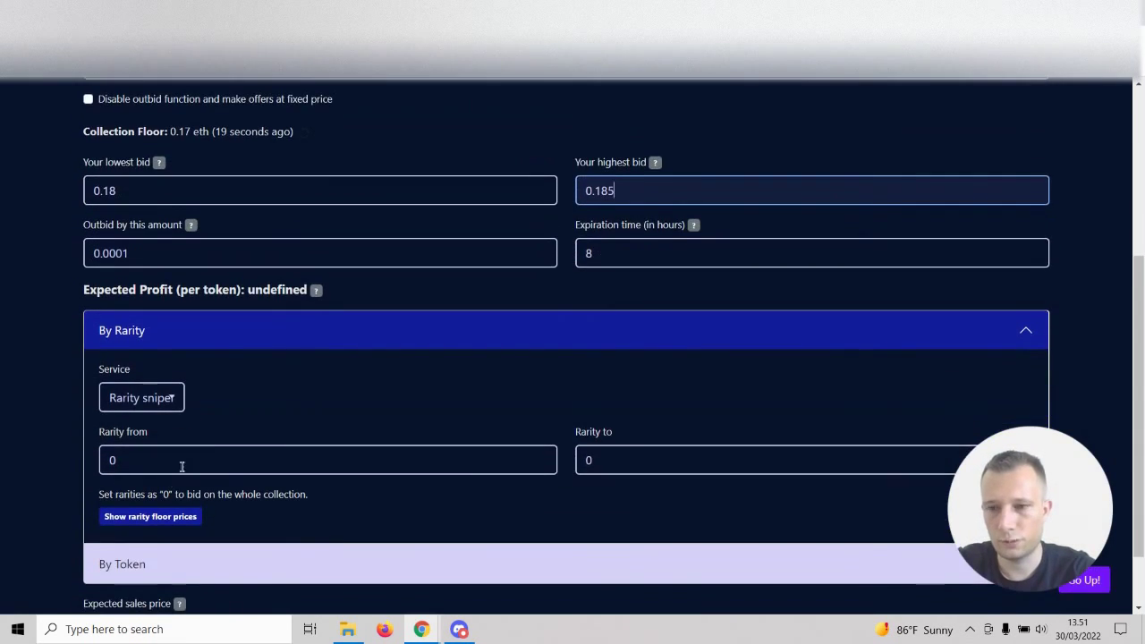
Step: Set the rarity range from 101 to 300
click(175, 462)
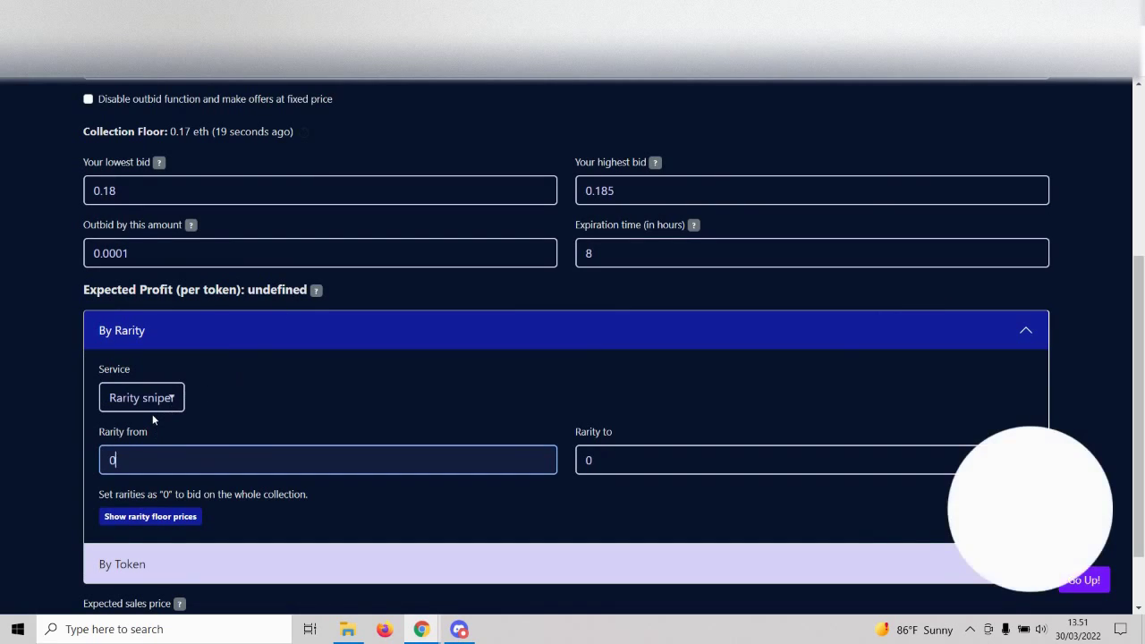
text(101)
key(Tab)
text(300)
Step: Adjust the highest bid to 0.222
click(632, 186)
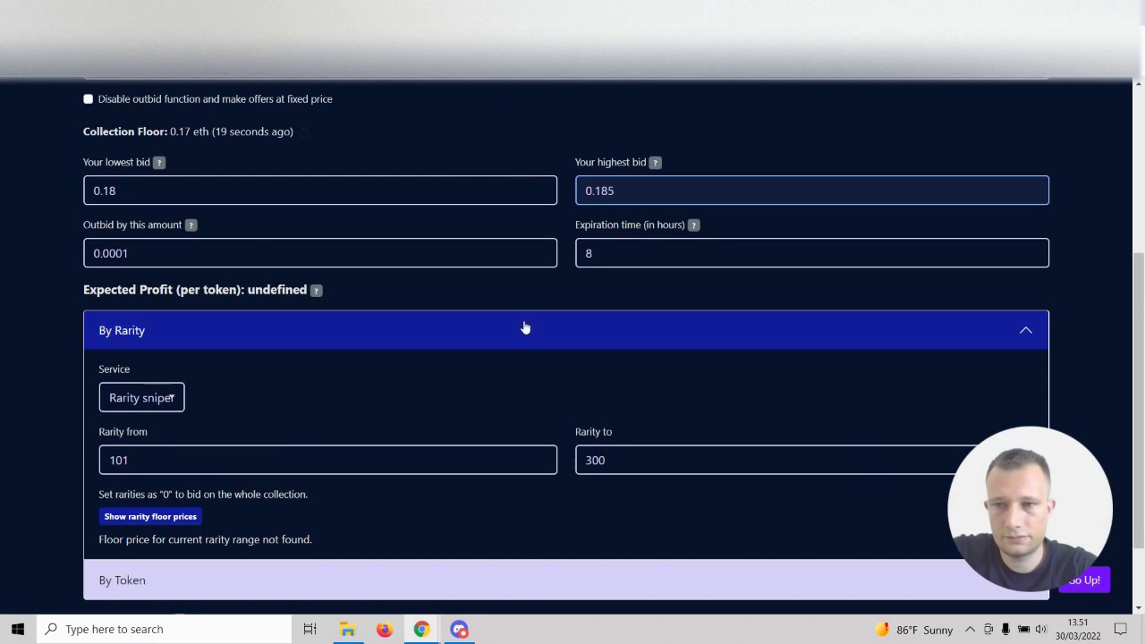
scroll(525, 328, down, 1)
scroll(430, 343, up, 2)
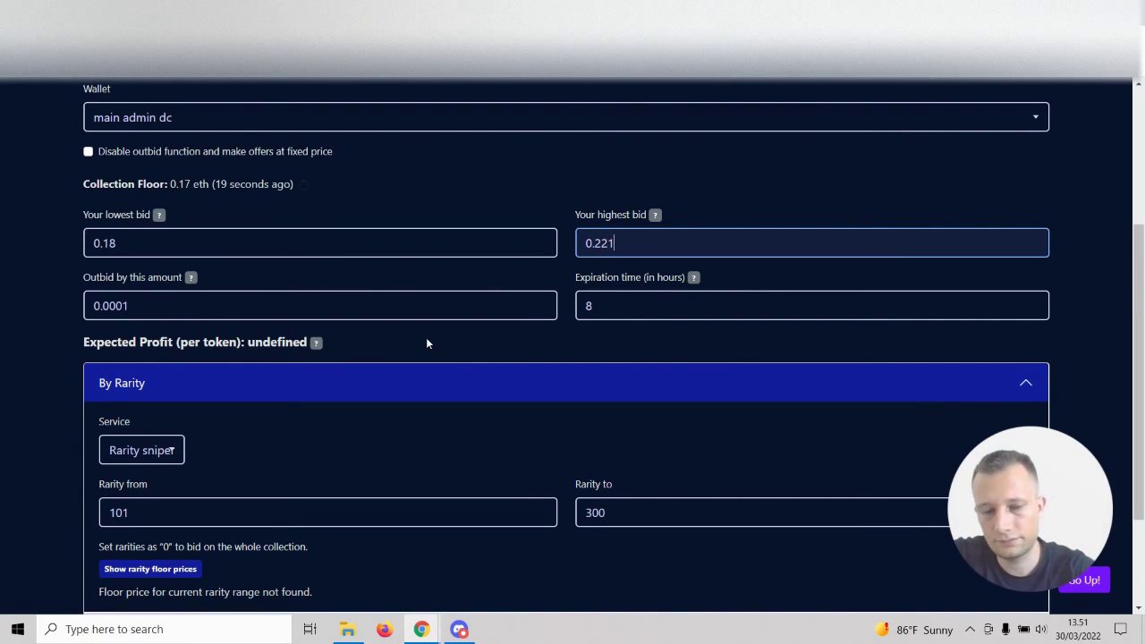
scroll(281, 394, down, 1)
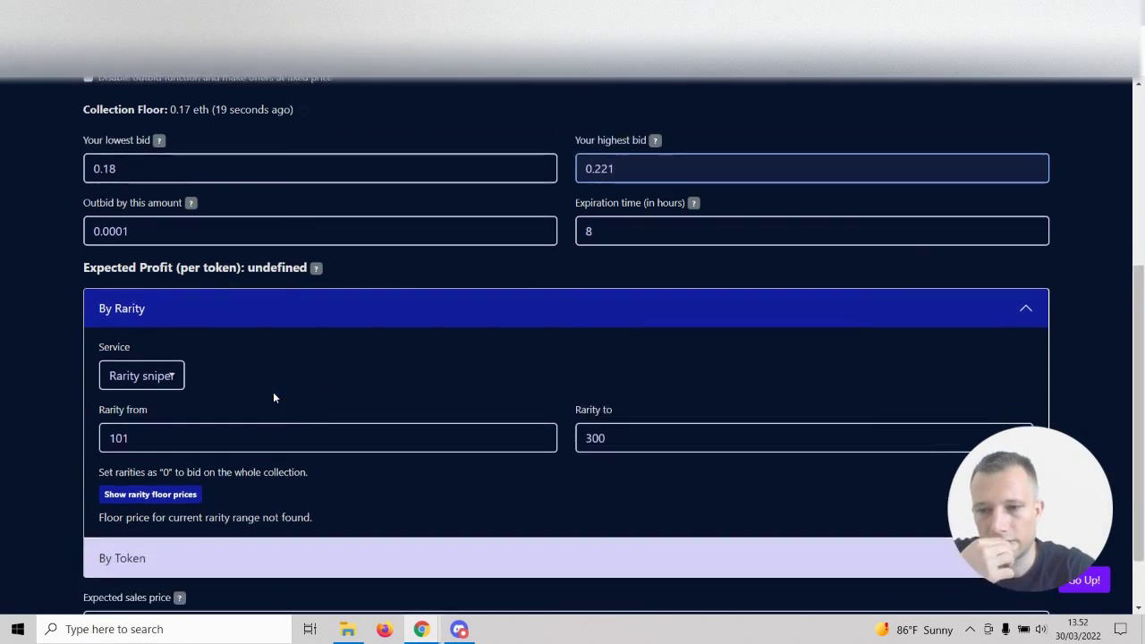
key(BackSpace)
text(5)
scroll(431, 315, down, 1)
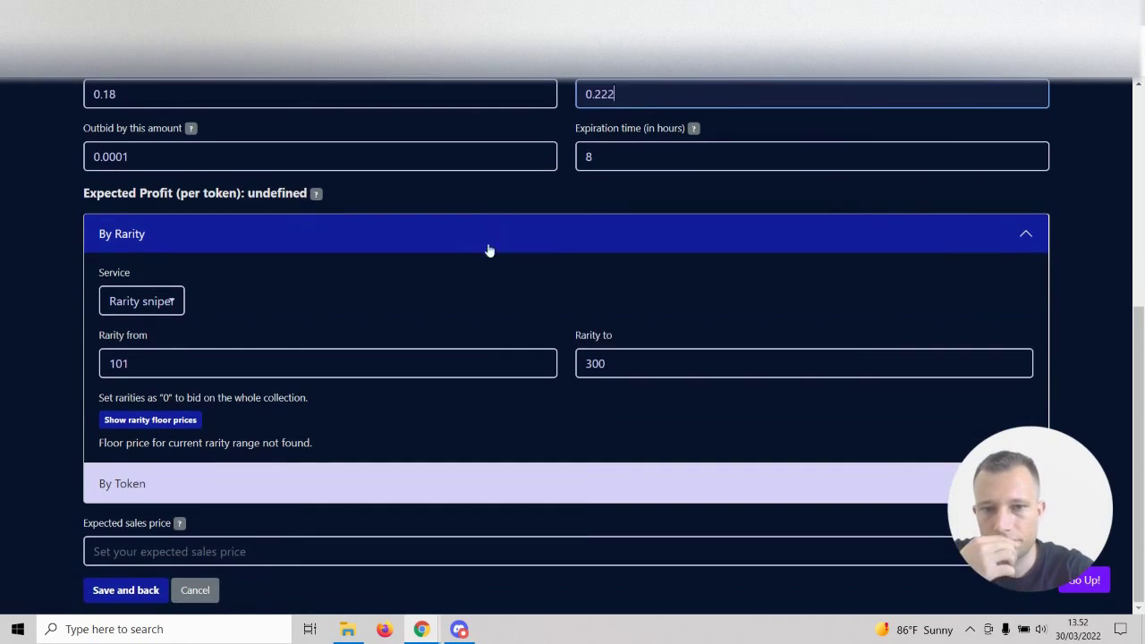
scroll(116, 541, up, 1)
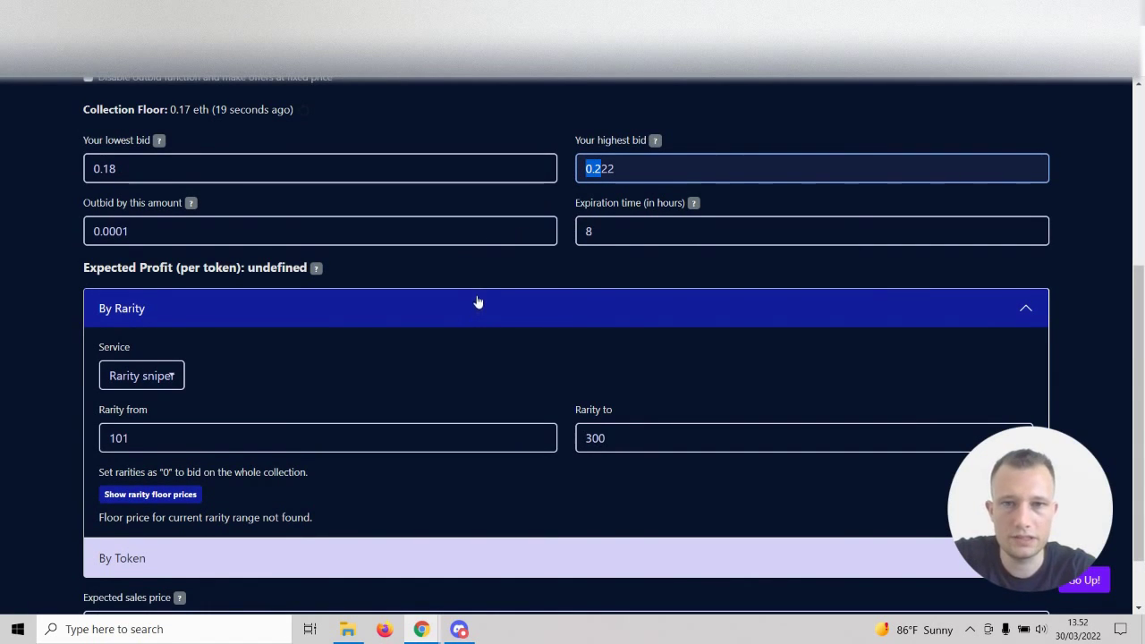
click(610, 167)
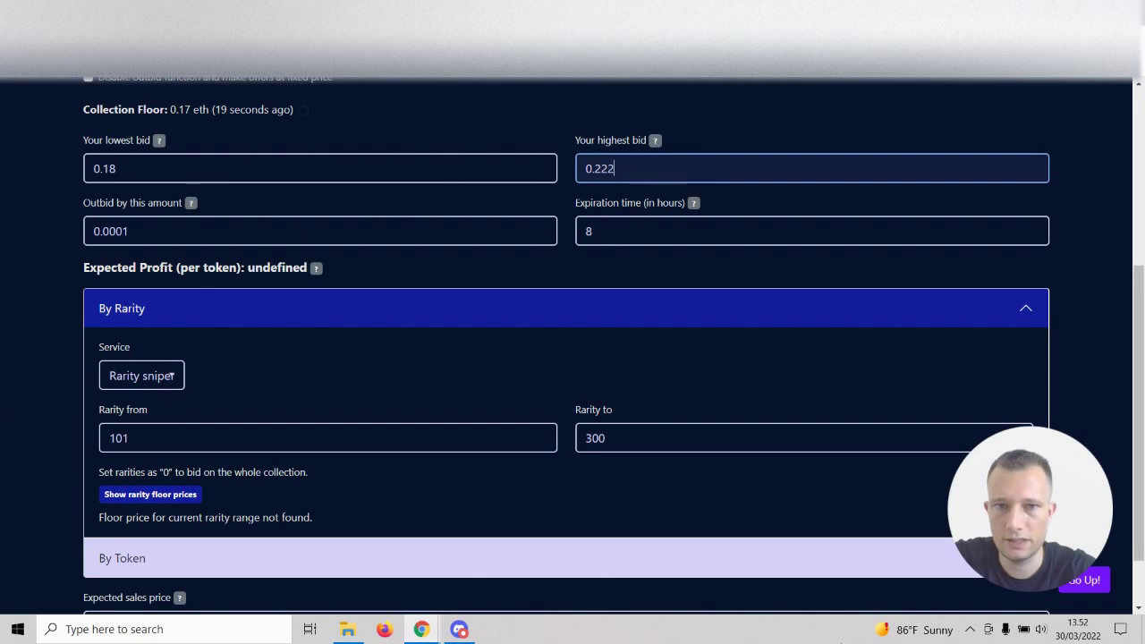
scroll(468, 573, down, 1)
scroll(333, 537, up, 2)
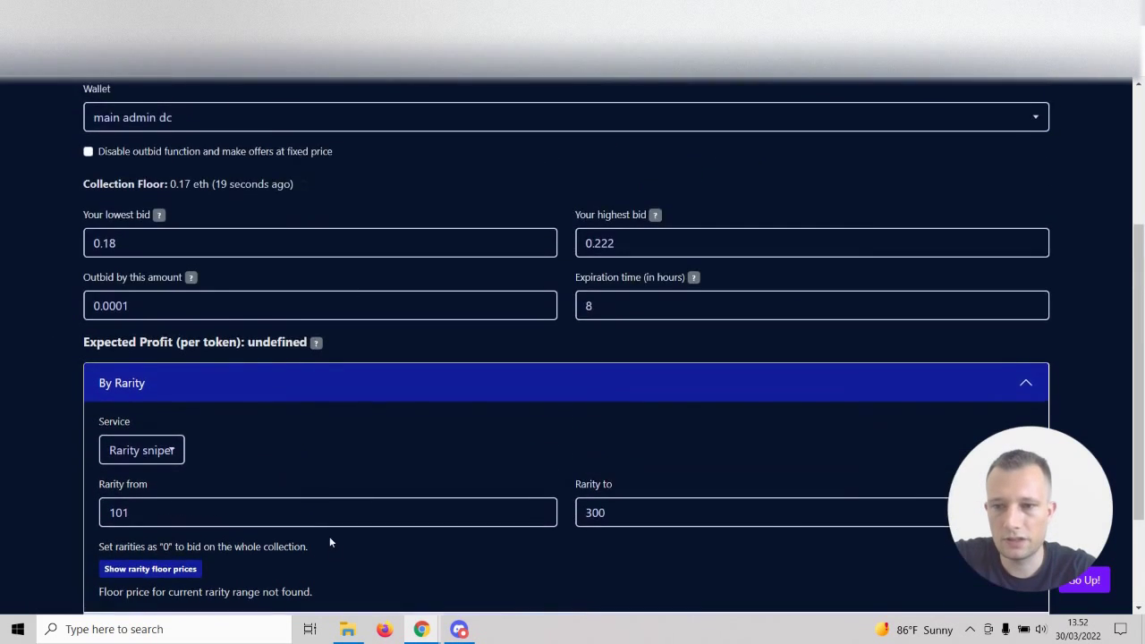
scroll(334, 536, down, 2)
scroll(606, 238, up, 1)
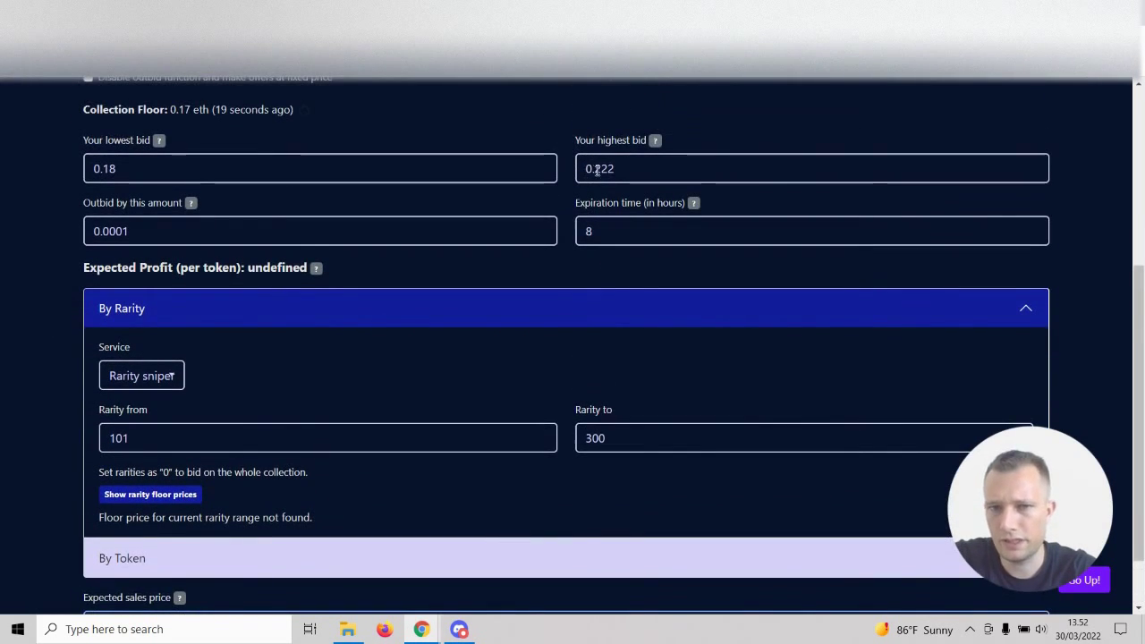
scroll(537, 224, up, 2)
scroll(369, 374, down, 1)
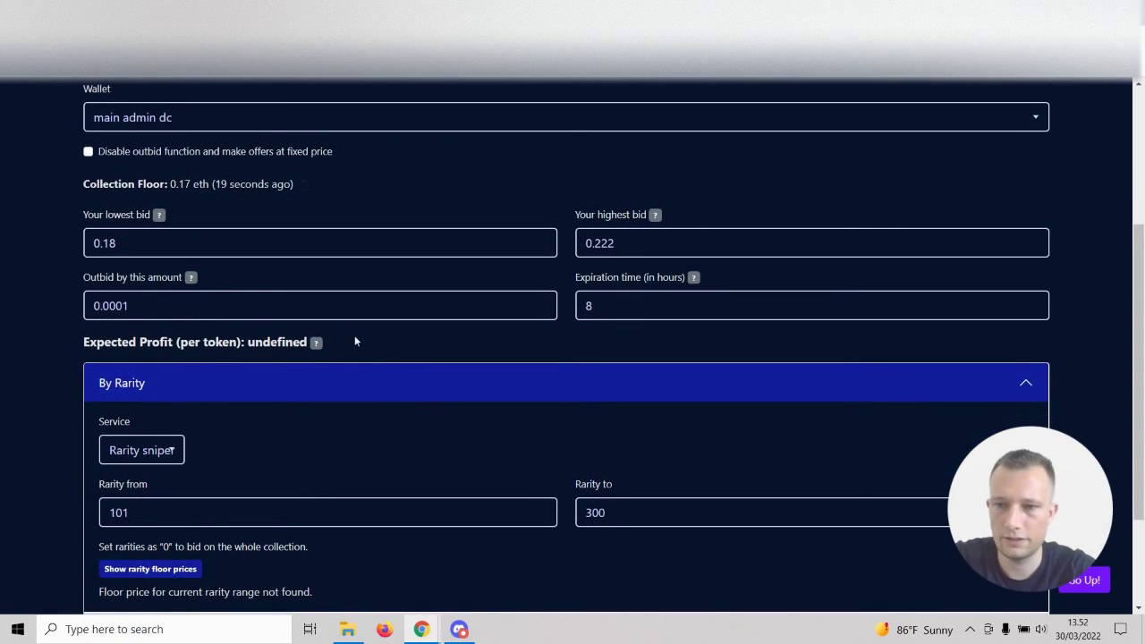
scroll(354, 339, up, 2)
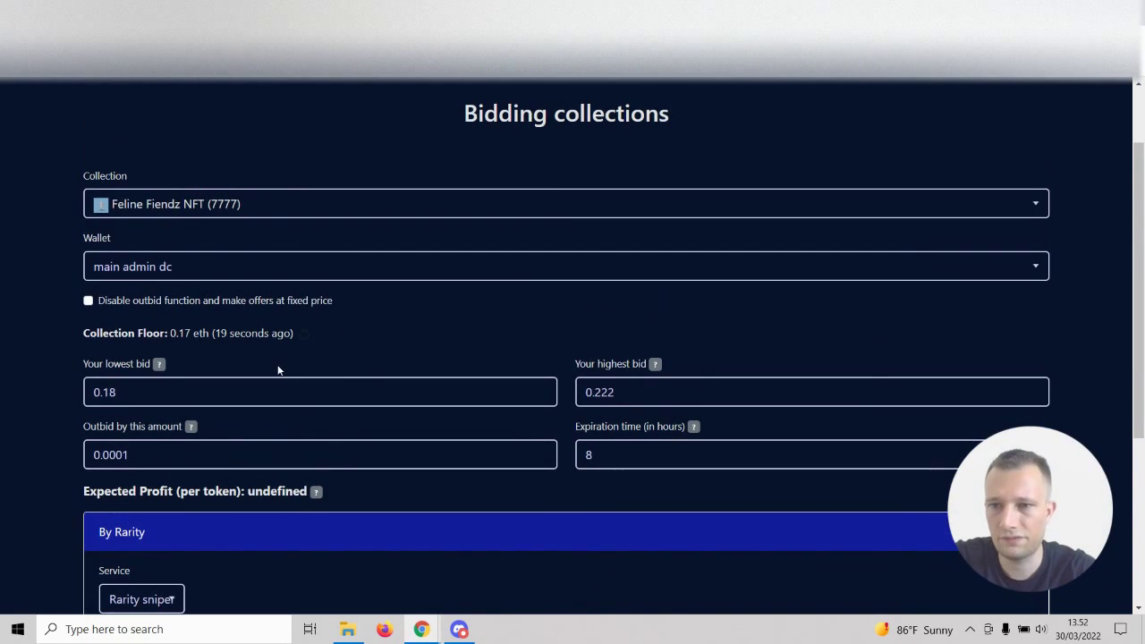
Step: Review the RaritySniper floor prices, noting 0.3 for ranks 1–400 and 1–500
scroll(279, 369, down, 4)
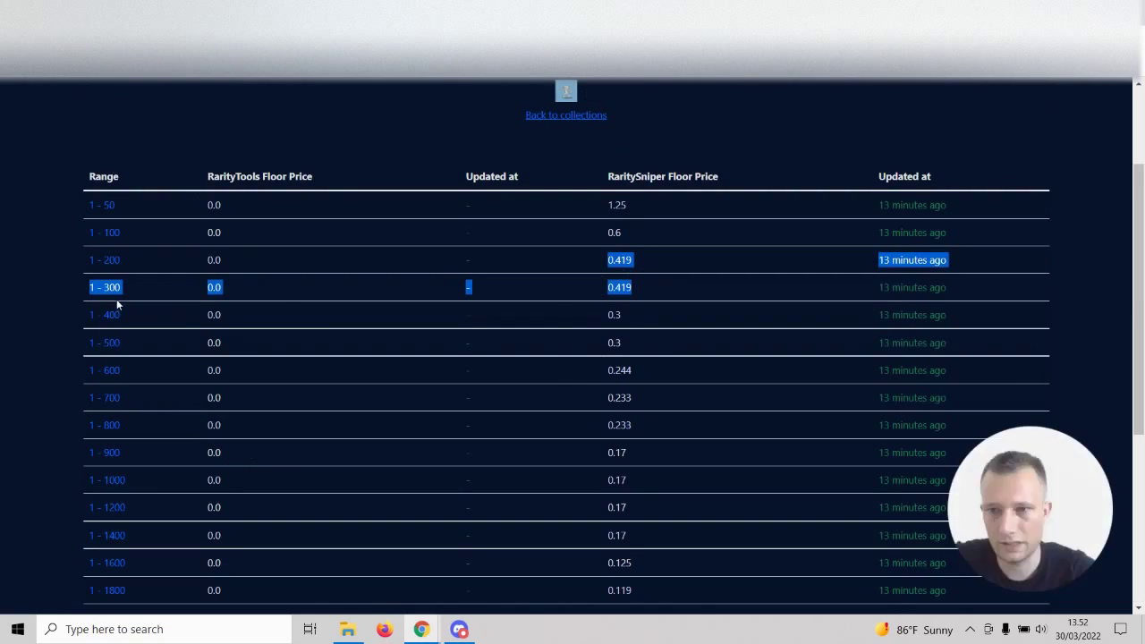
drag(620, 314, 610, 346)
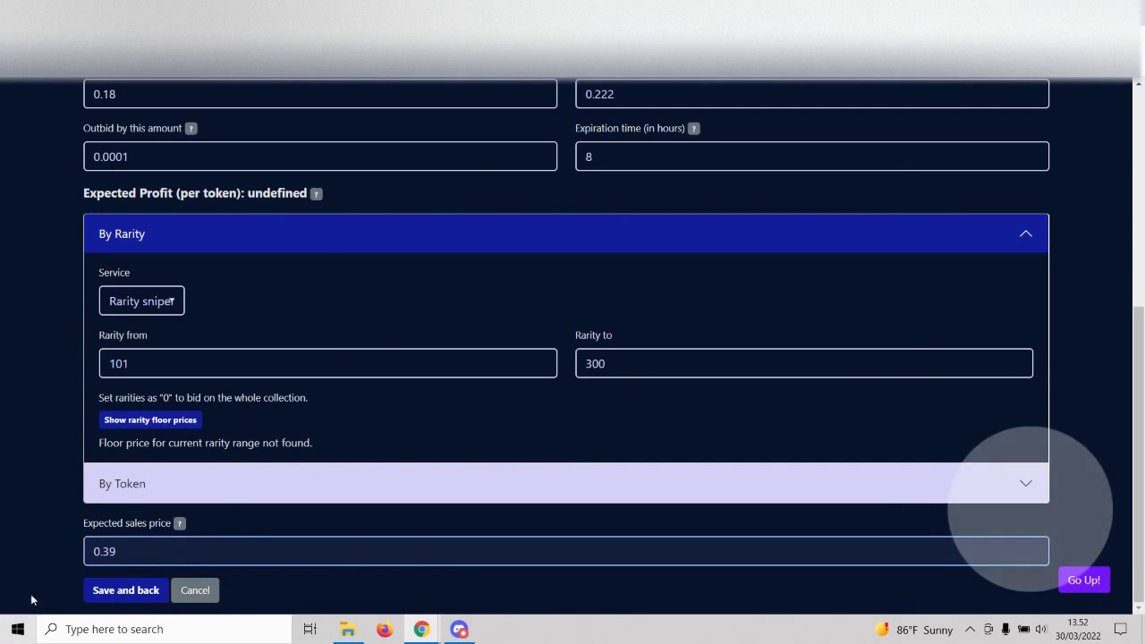
scroll(47, 431, up, 2)
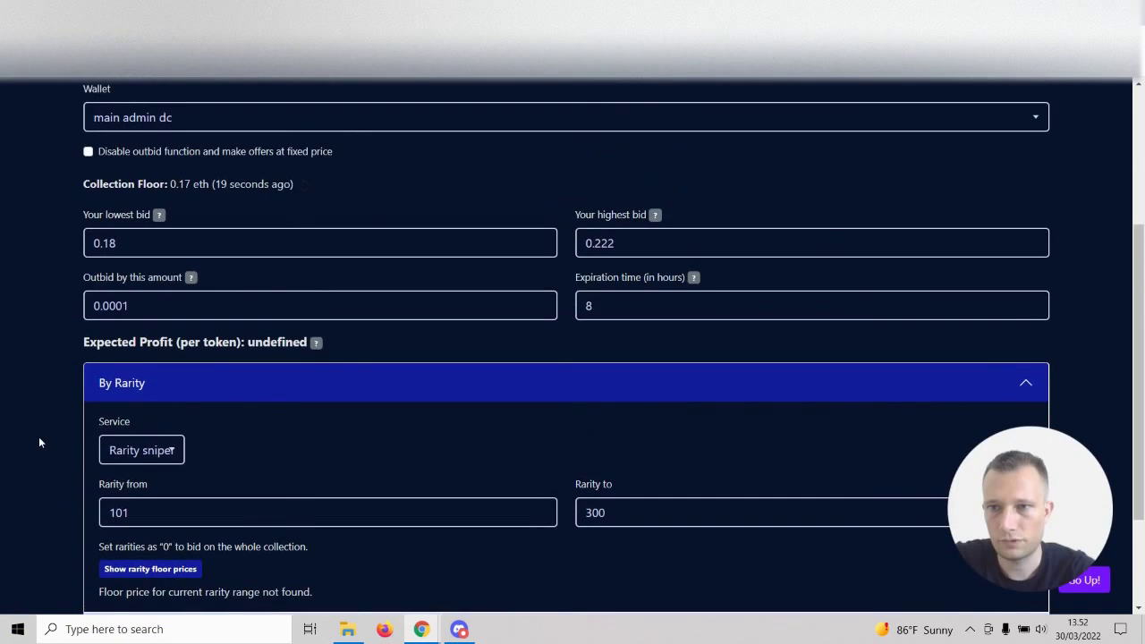
scroll(39, 442, up, 2)
scroll(39, 442, down, 5)
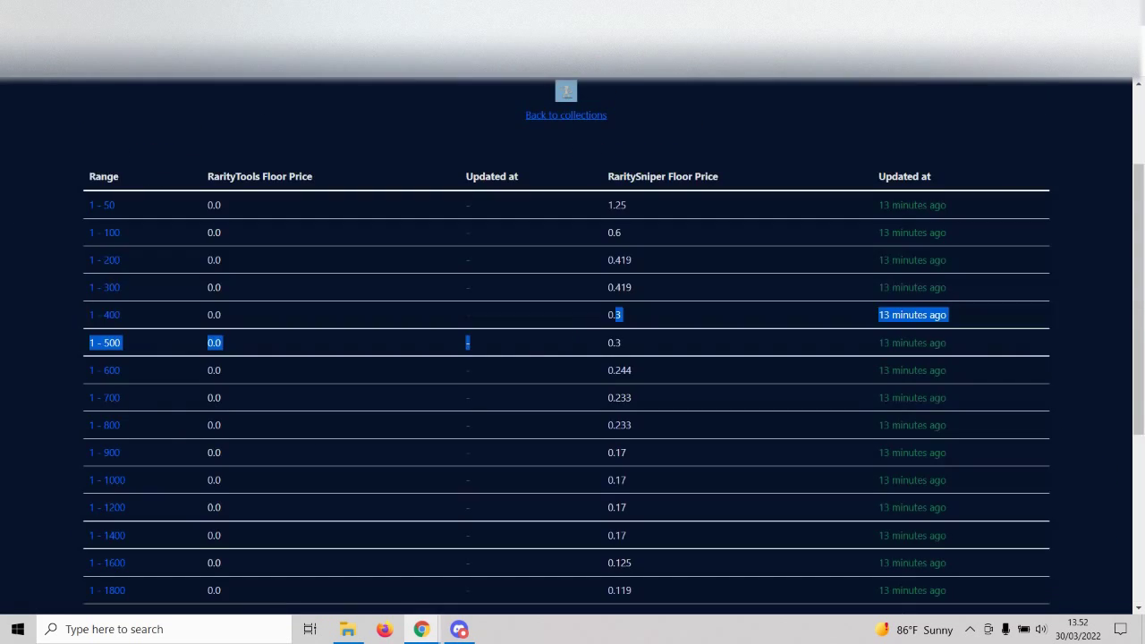
scroll(442, 127, up, 3)
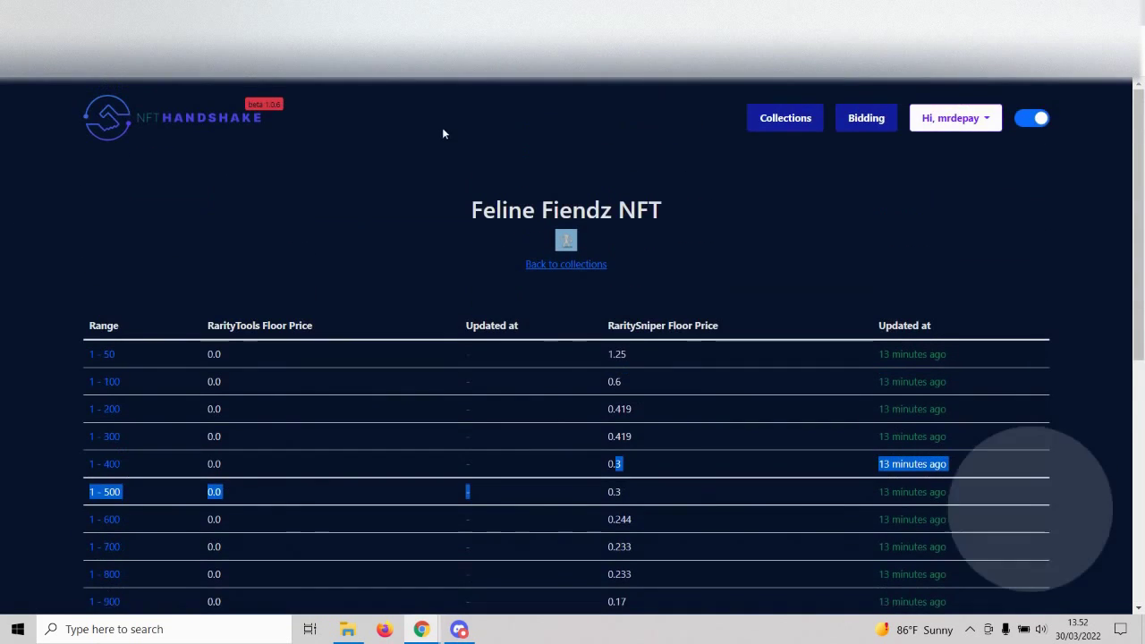
Step: Save the 0.18–0.222, ranks 101–300 bid with a 0.39 expected sales price
click(578, 265)
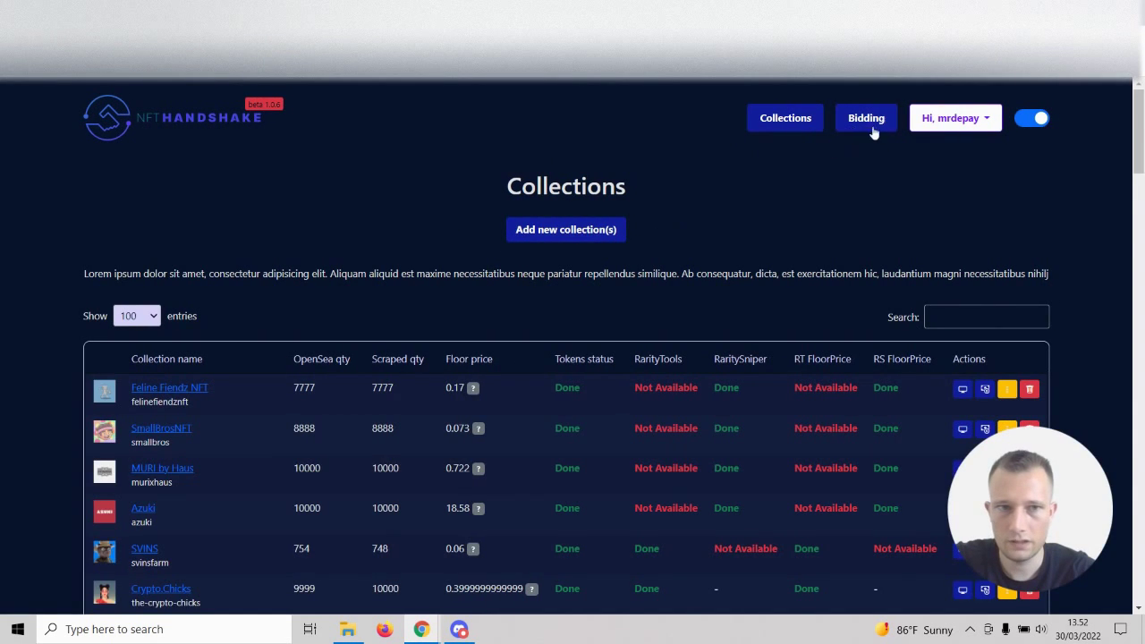
click(868, 121)
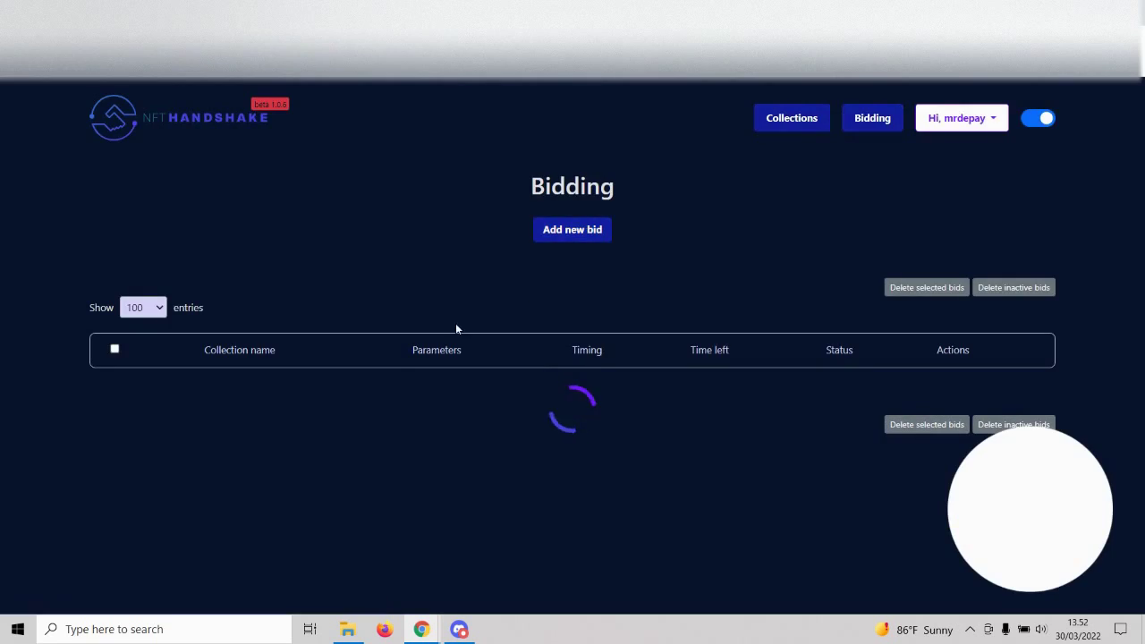
scroll(455, 323, down, 1)
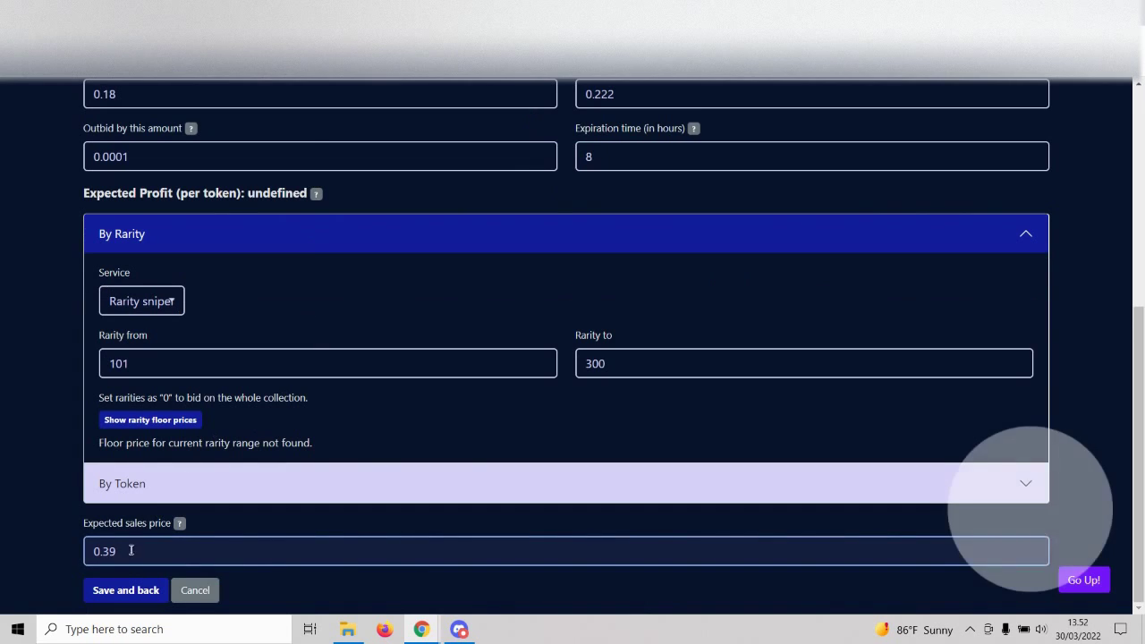
click(125, 590)
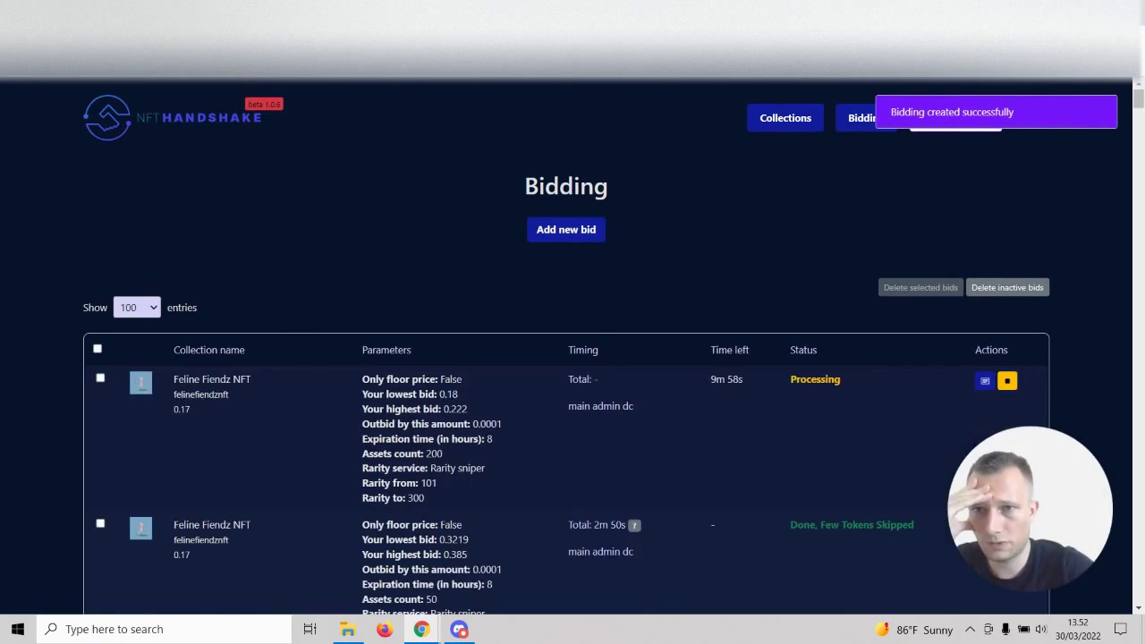
Step: Close the rank 73 item details and return to the Collections table showing Feline Fiendz NFT at floor 0.17
scroll(296, 194, down, 1)
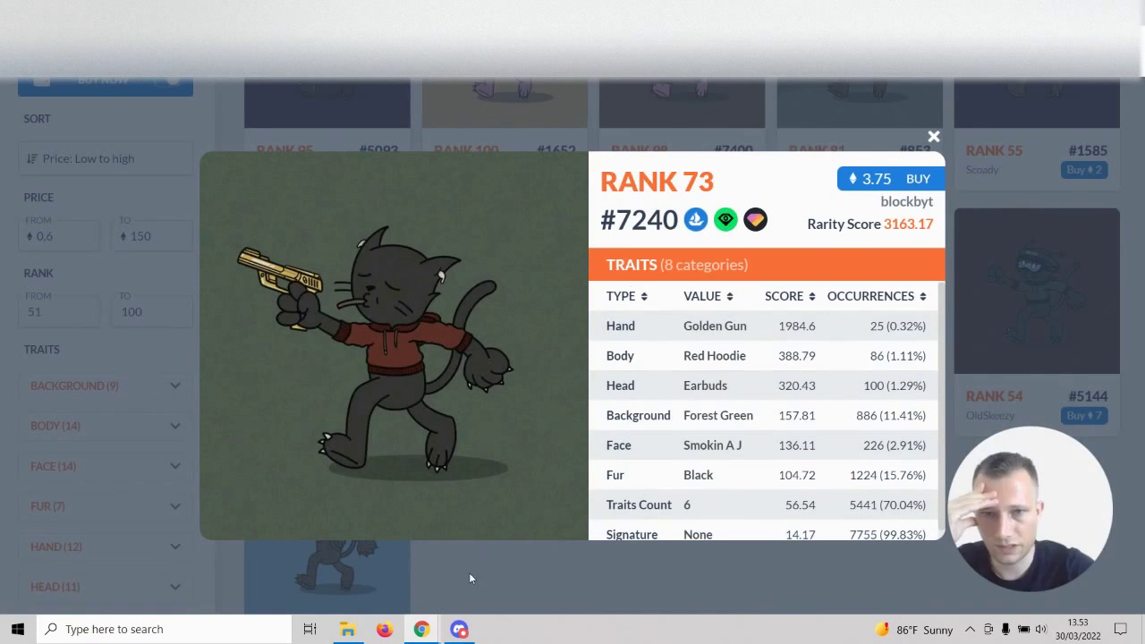
click(469, 571)
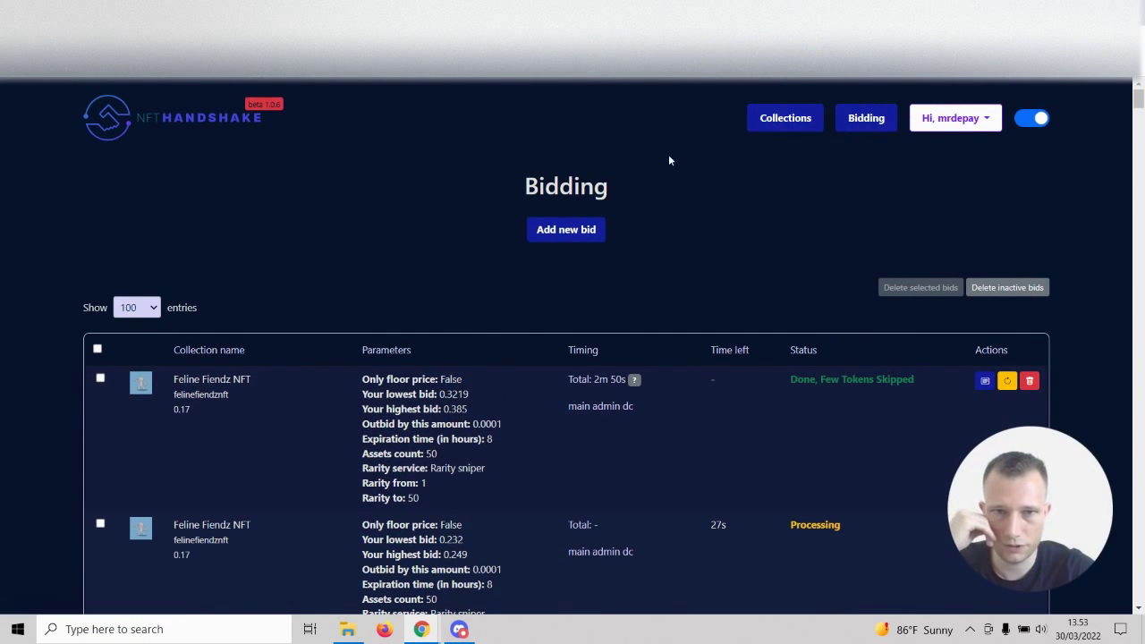
click(757, 128)
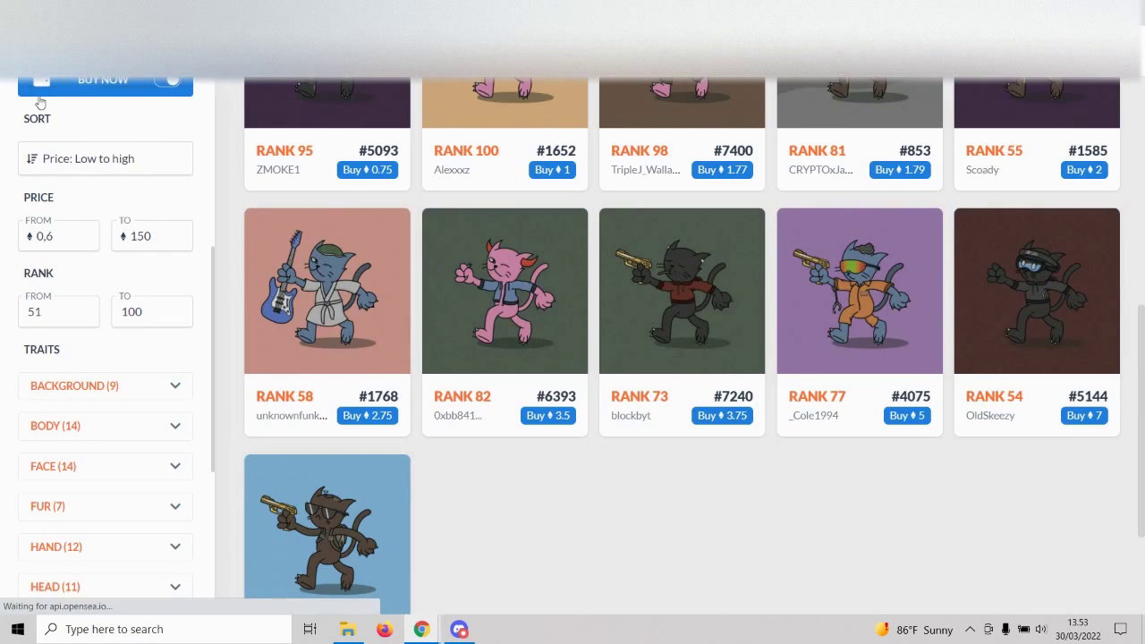
Step: Go to Rarity Sniper's list of all NFT collections through the main menu
scroll(289, 335, up, 6)
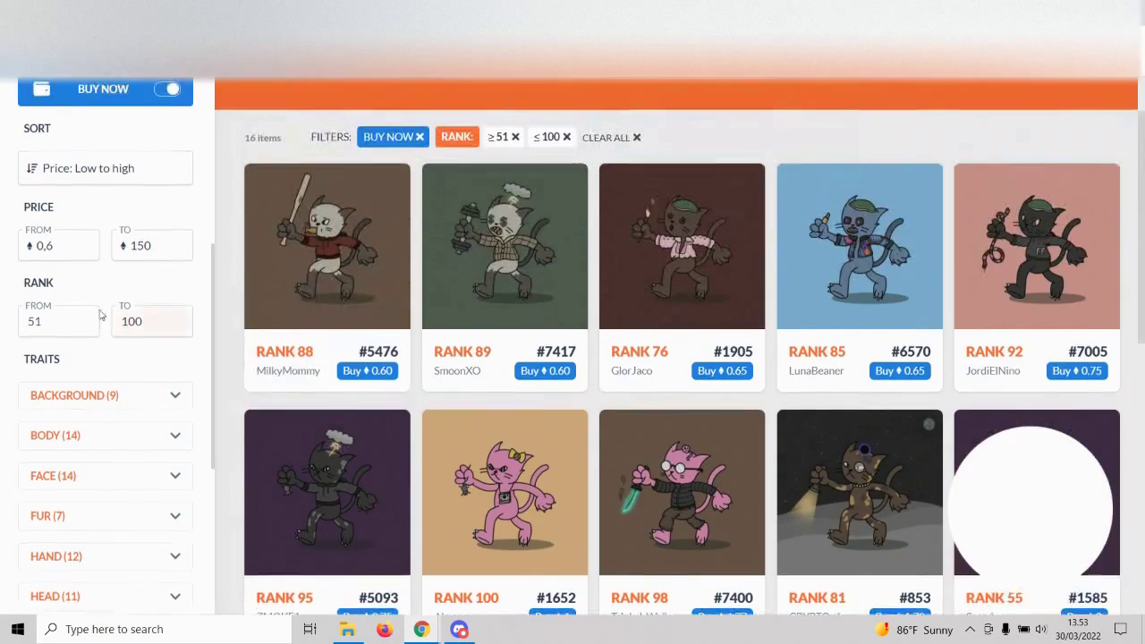
scroll(18, 302, up, 1)
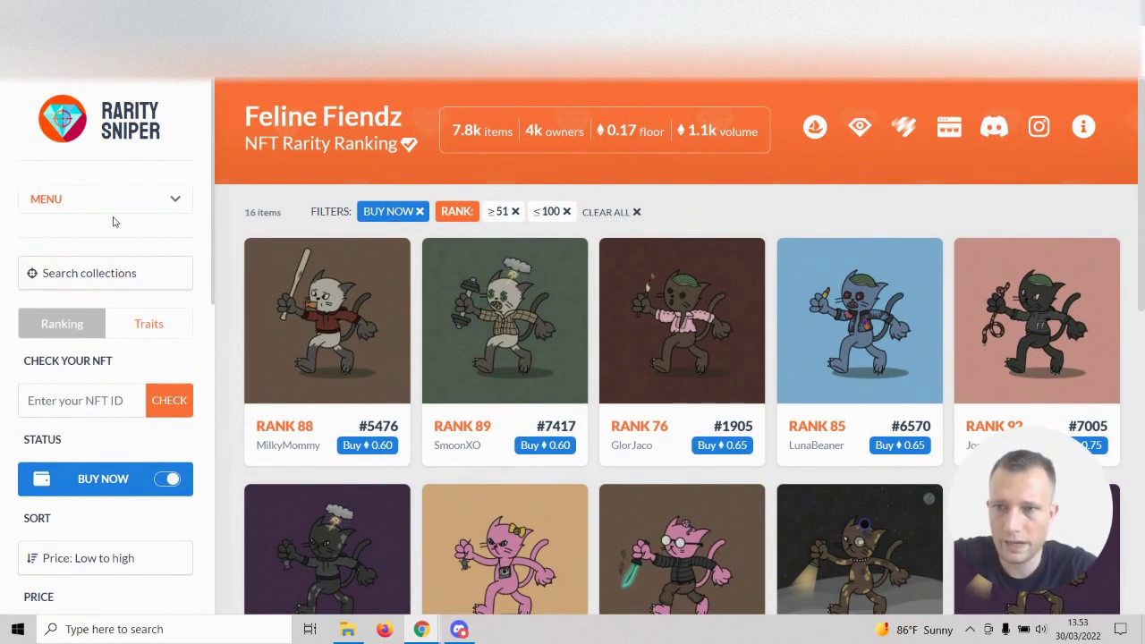
click(86, 207)
click(77, 232)
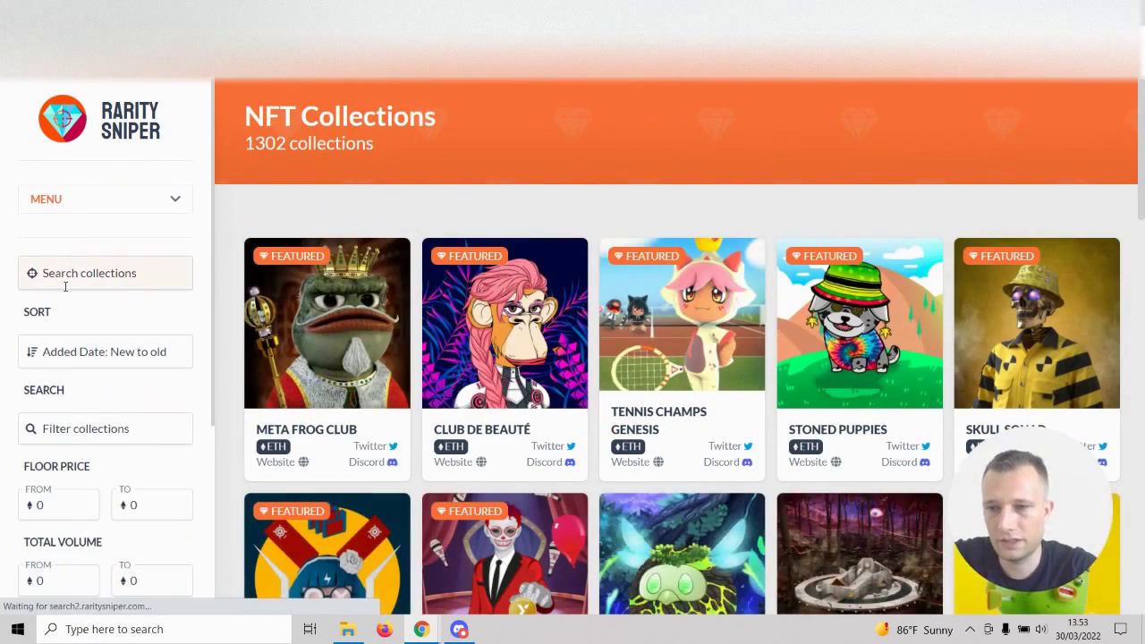
click(86, 356)
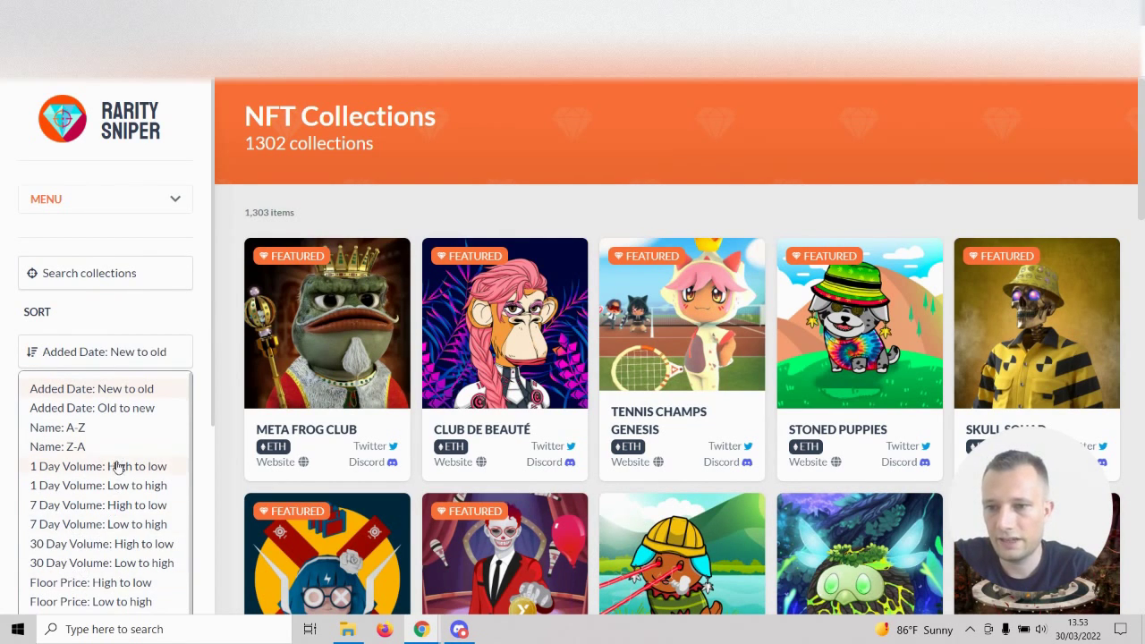
key(Escape)
scroll(179, 448, down, 1)
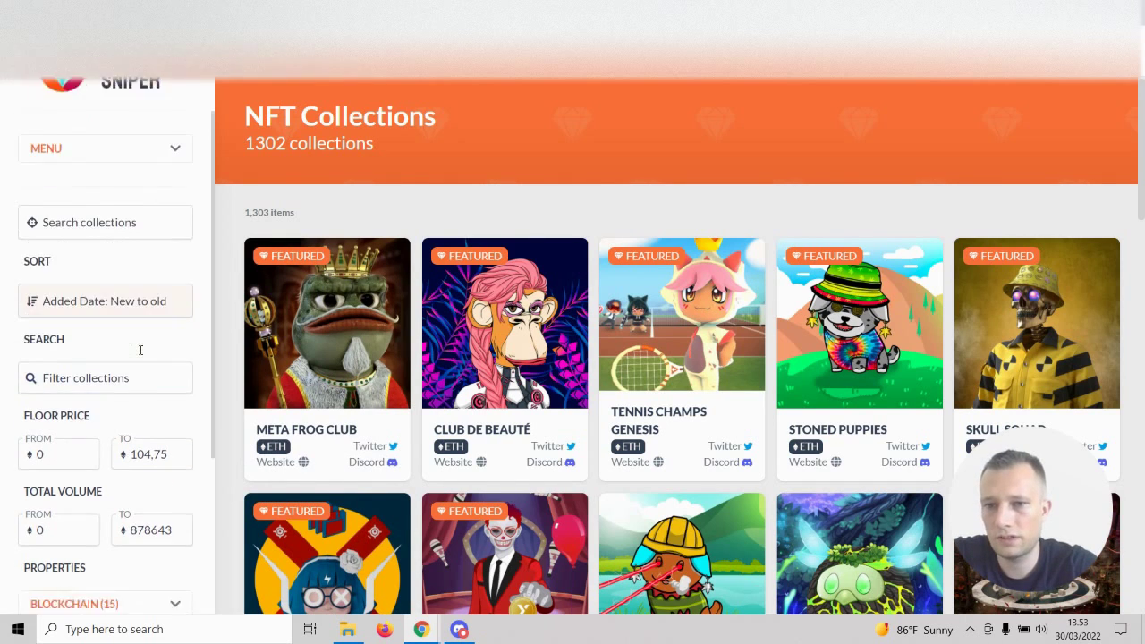
scroll(142, 350, down, 1)
Step: Sort collections by 1 Day Volume, high to low, and scroll the grid looking for Feline Fiendz
click(151, 202)
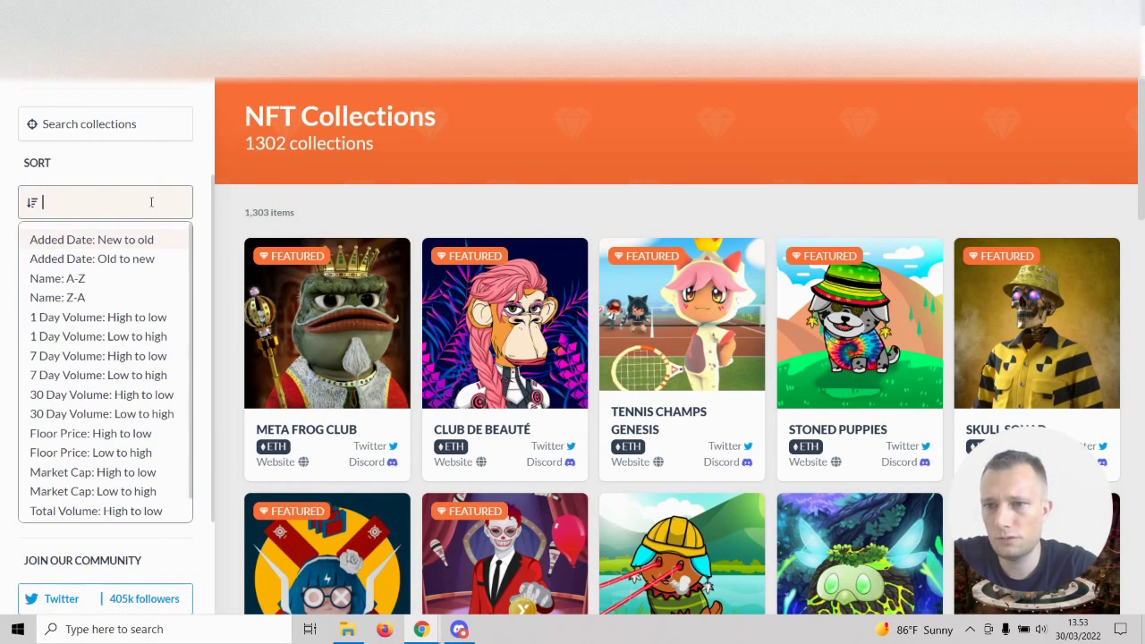
click(107, 318)
scroll(464, 301, down, 6)
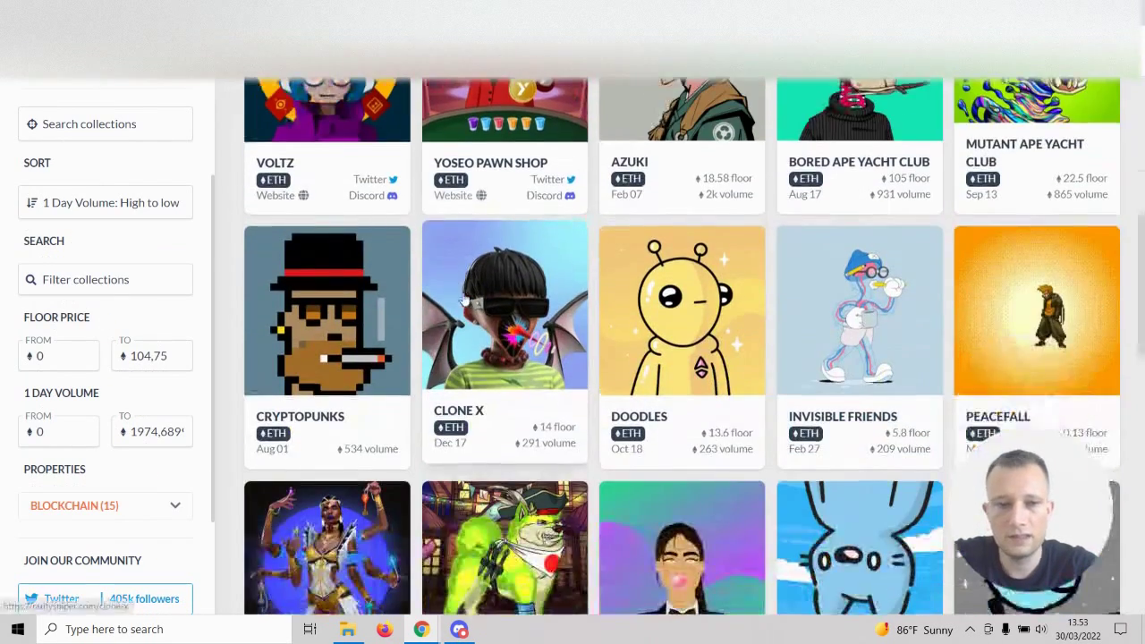
scroll(464, 302, down, 3)
scroll(734, 273, up, 3)
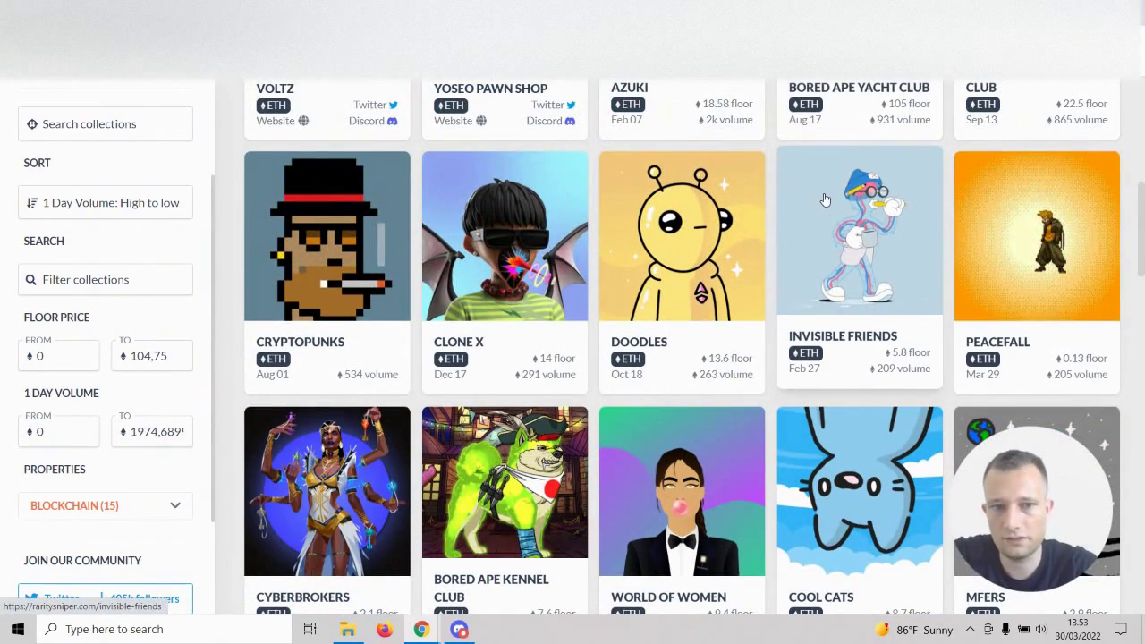
scroll(855, 199, down, 1)
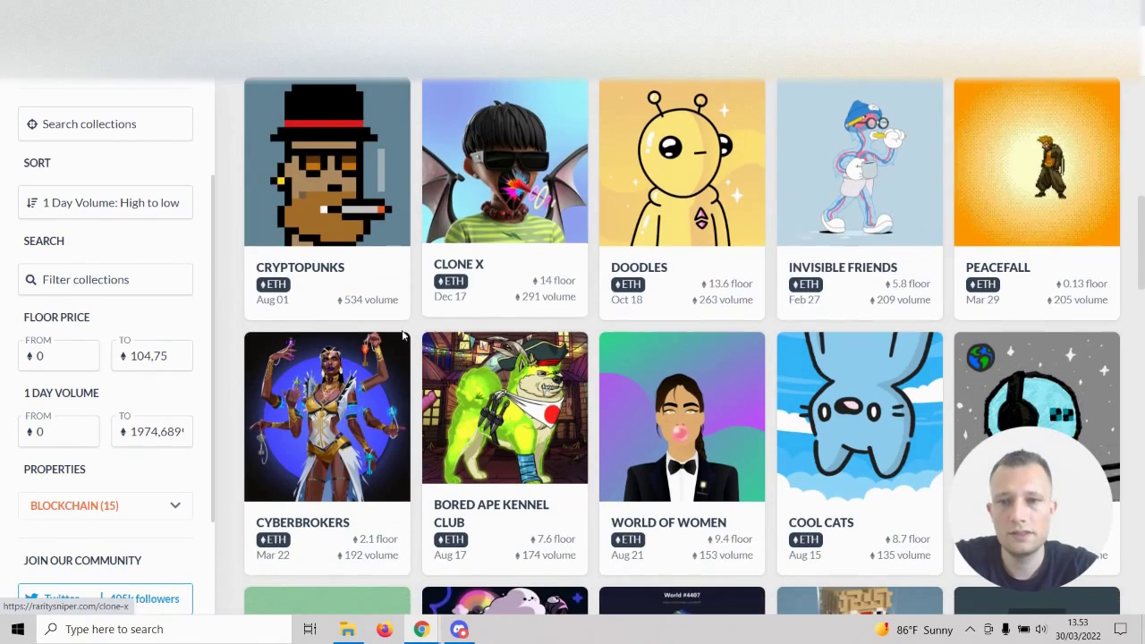
scroll(555, 385, down, 1)
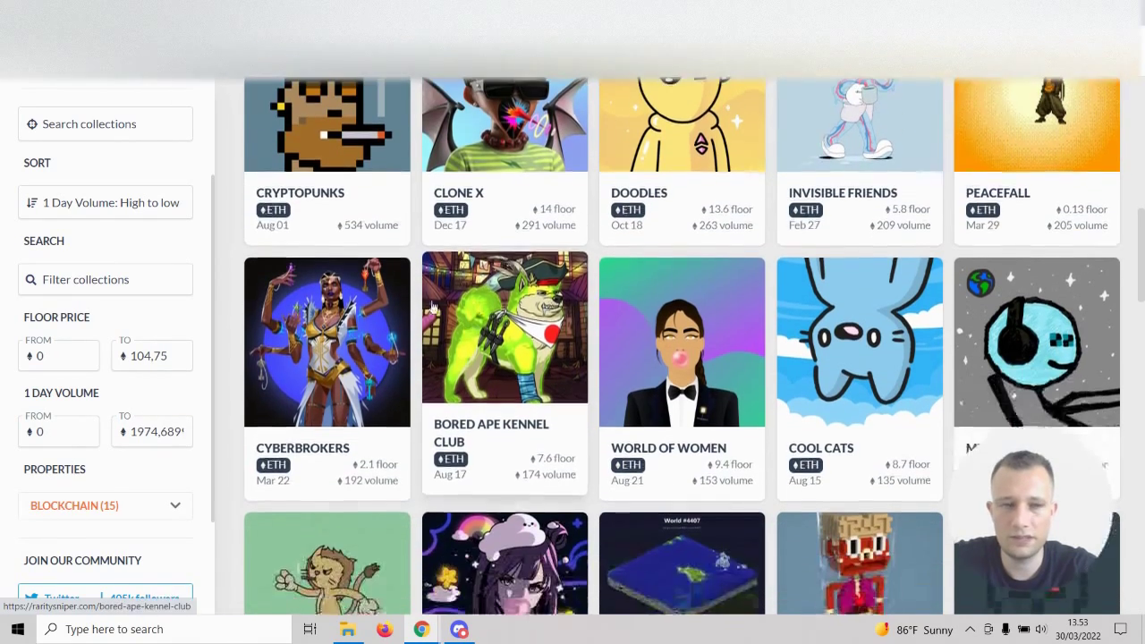
scroll(654, 298, up, 1)
scroll(653, 298, down, 1)
scroll(653, 298, down, 4)
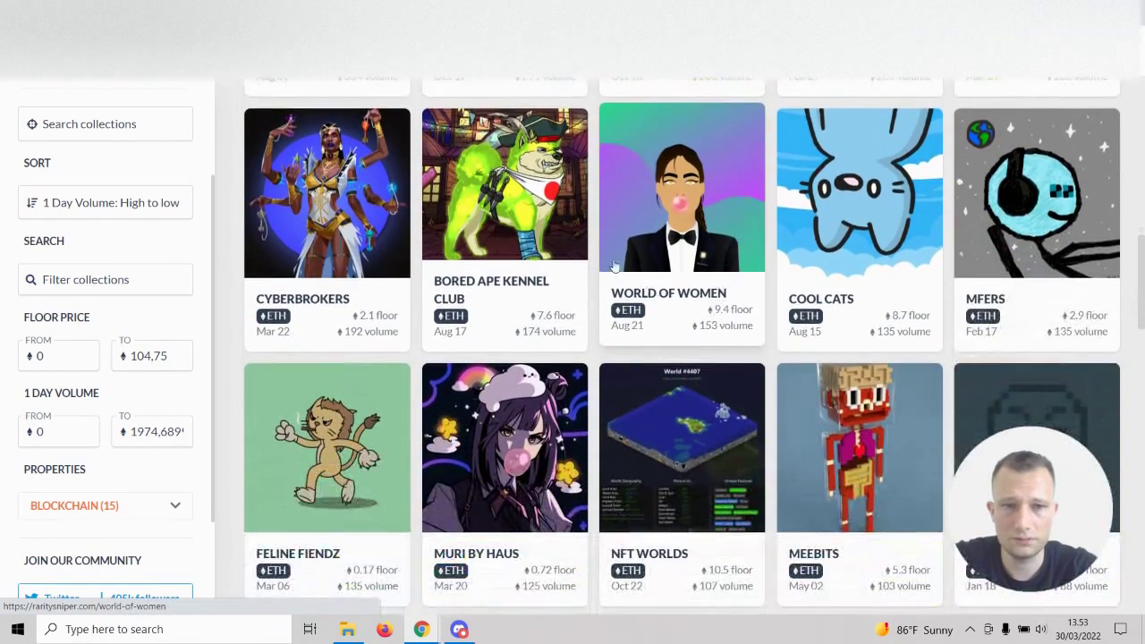
scroll(592, 240, up, 4)
scroll(592, 240, up, 5)
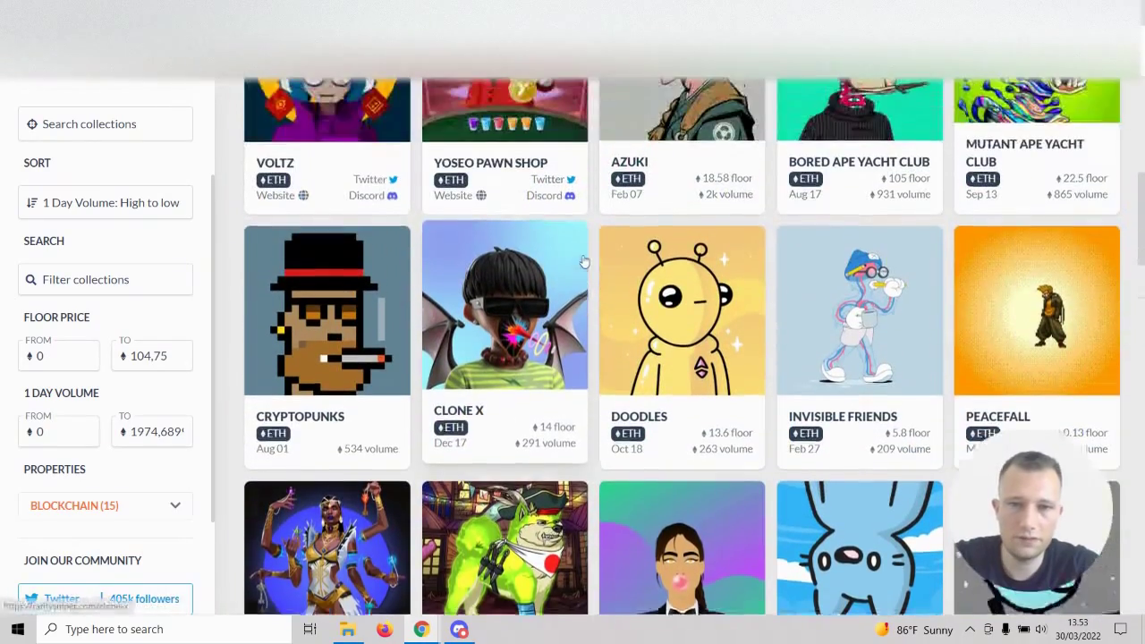
scroll(816, 423, up, 1)
scroll(714, 343, down, 8)
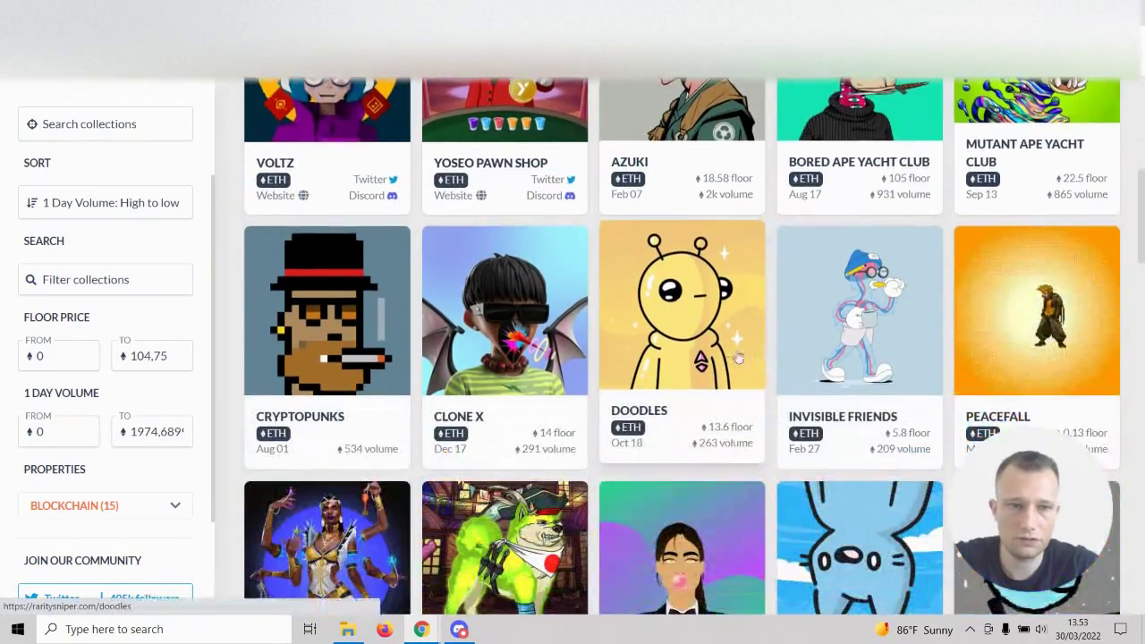
scroll(714, 343, down, 5)
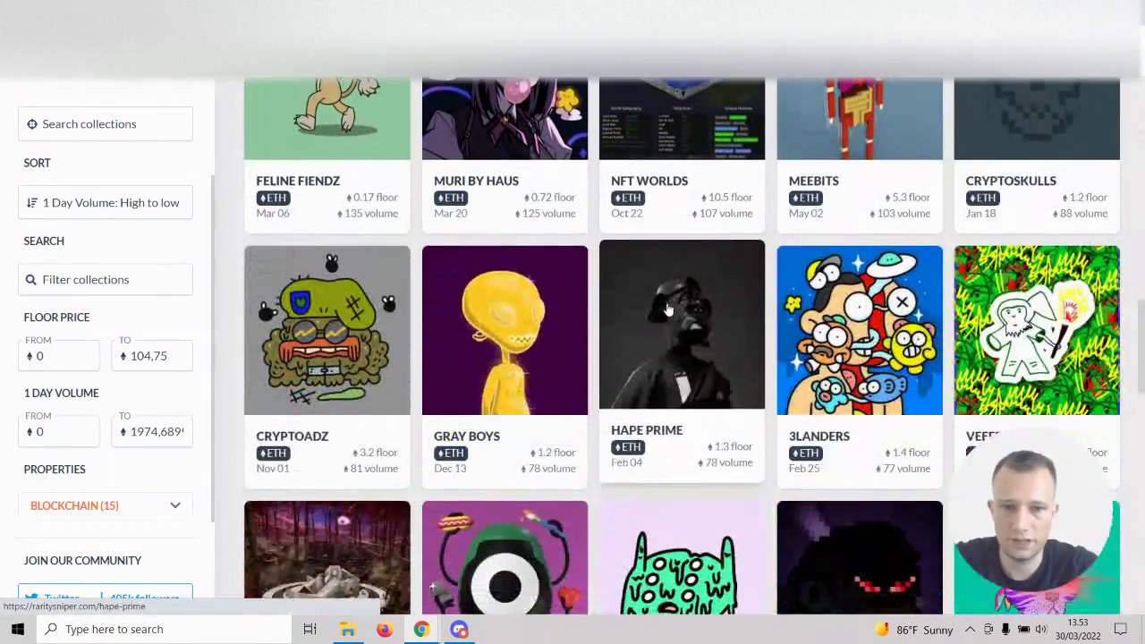
scroll(654, 287, up, 7)
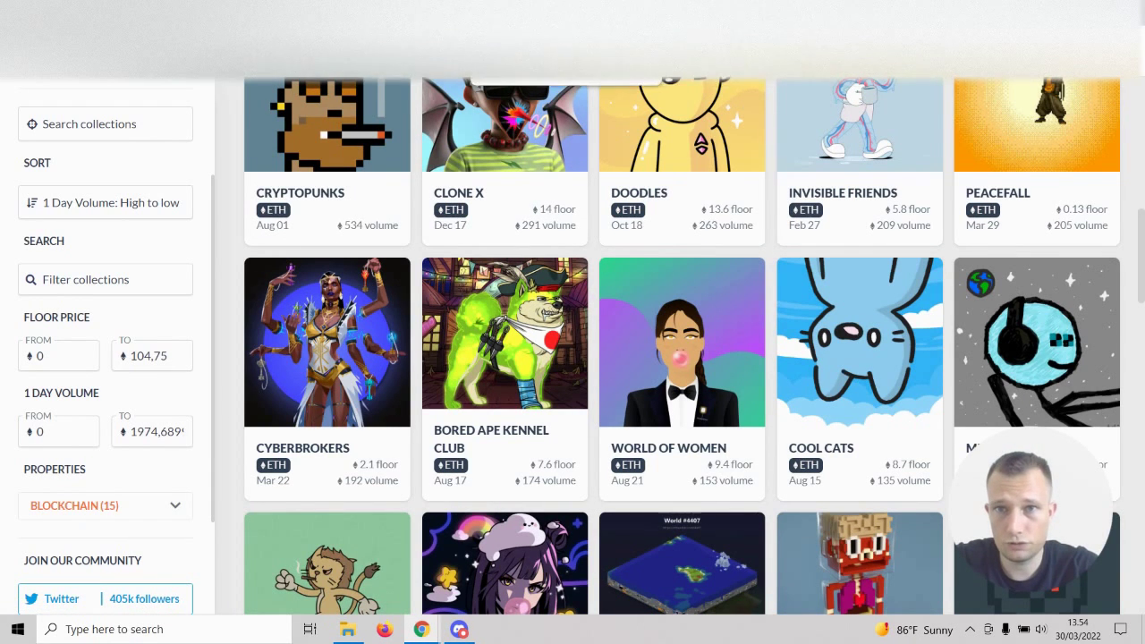
Step: Show Feline Fiendz NFT's expert view: floor 0.17 ETH, 1,231 listings, 138.88 ETH volume, 874 transactions
click(720, 272)
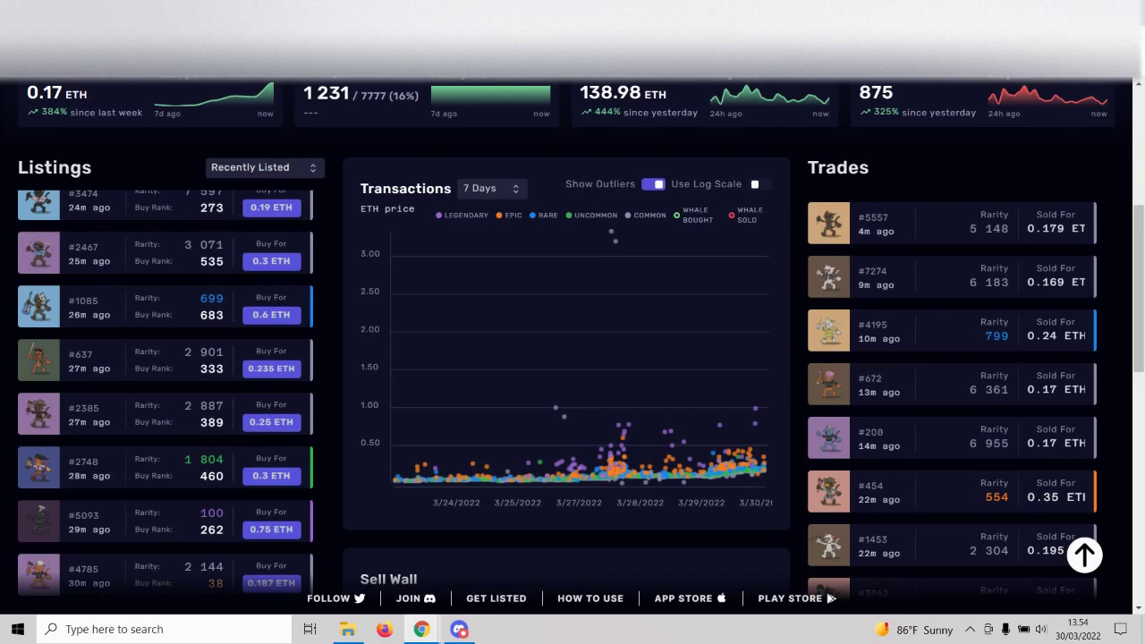
scroll(719, 272, up, 4)
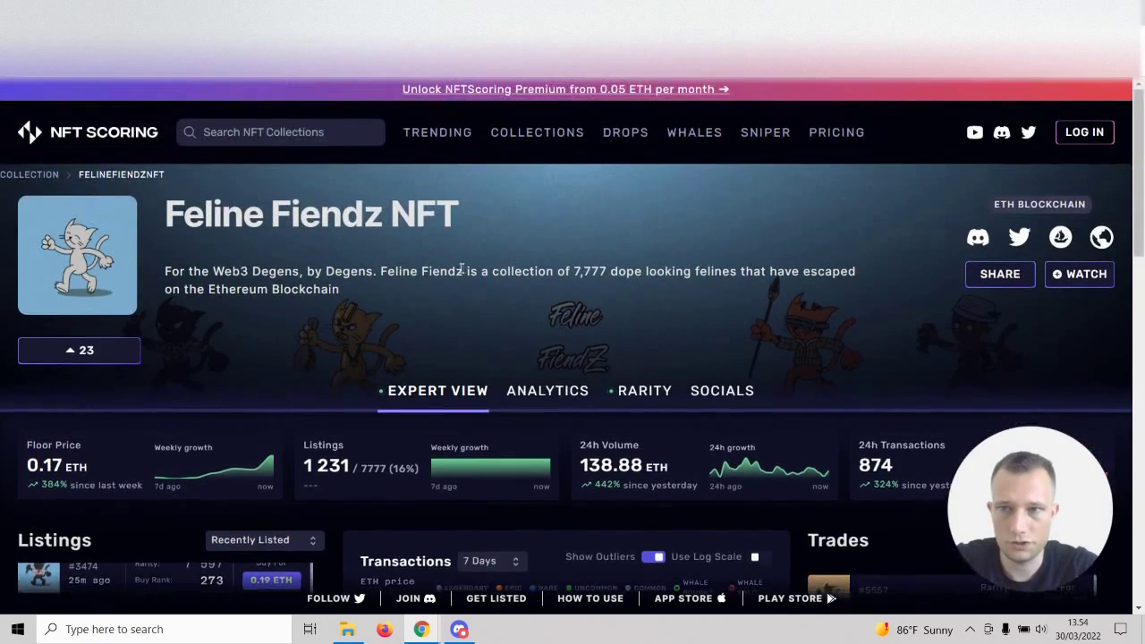
scroll(363, 241, down, 4)
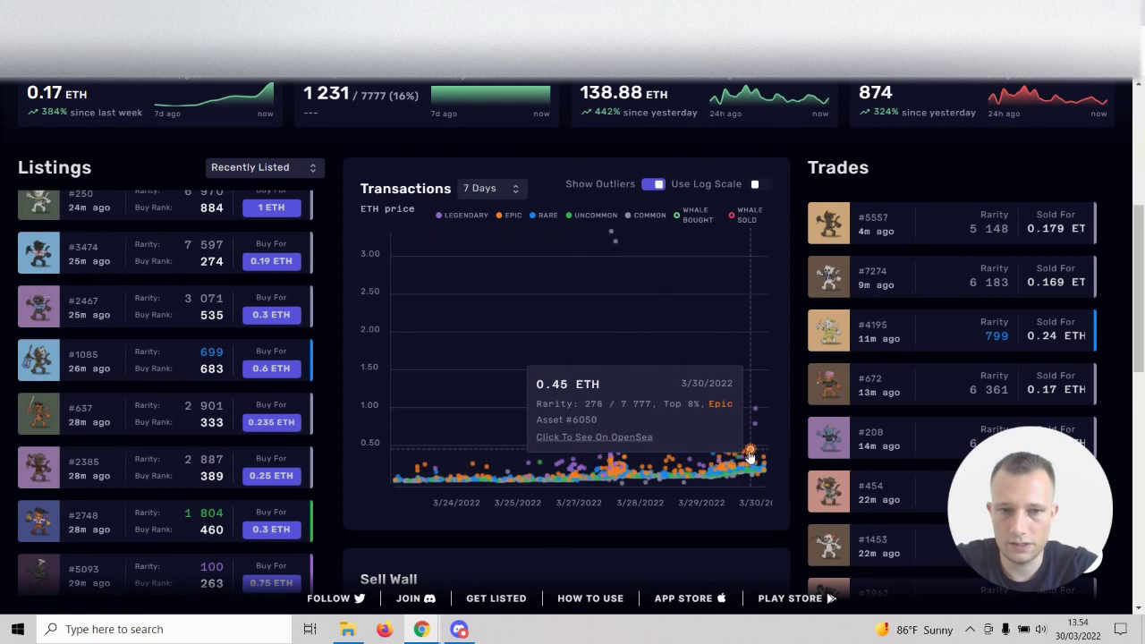
scroll(674, 427, down, 3)
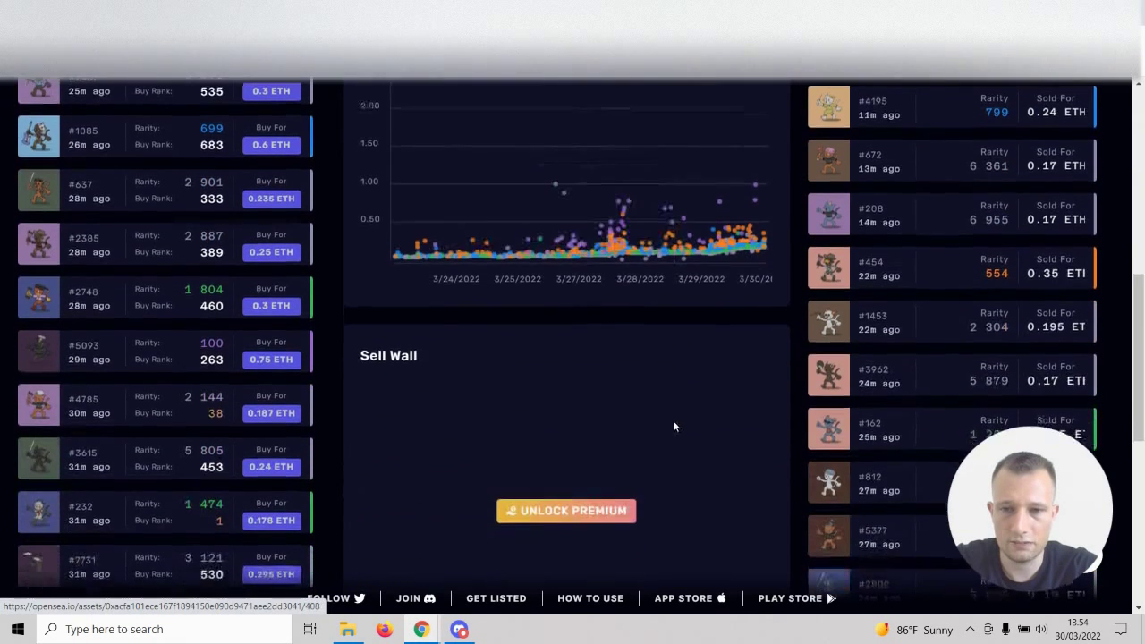
scroll(502, 403, up, 5)
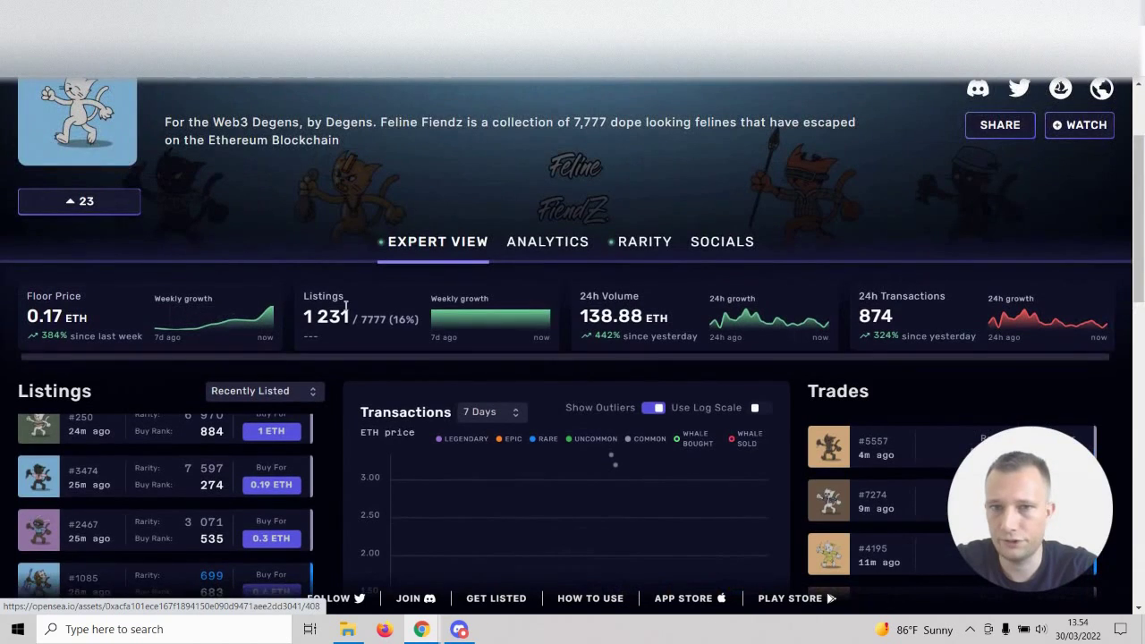
scroll(496, 379, down, 3)
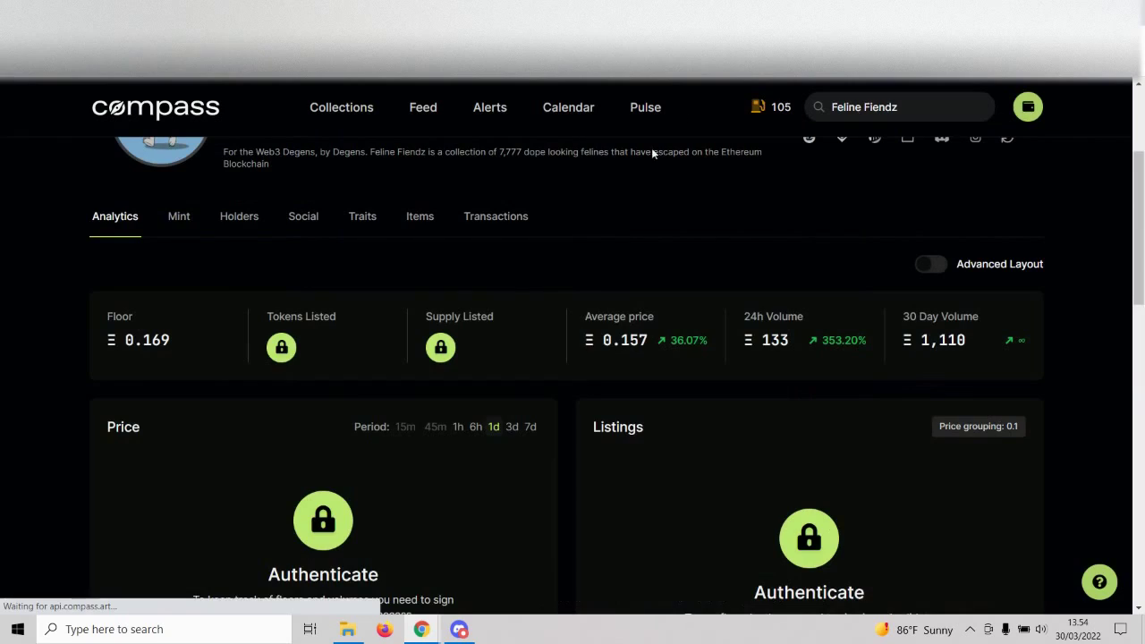
scroll(651, 147, up, 3)
scroll(252, 218, down, 3)
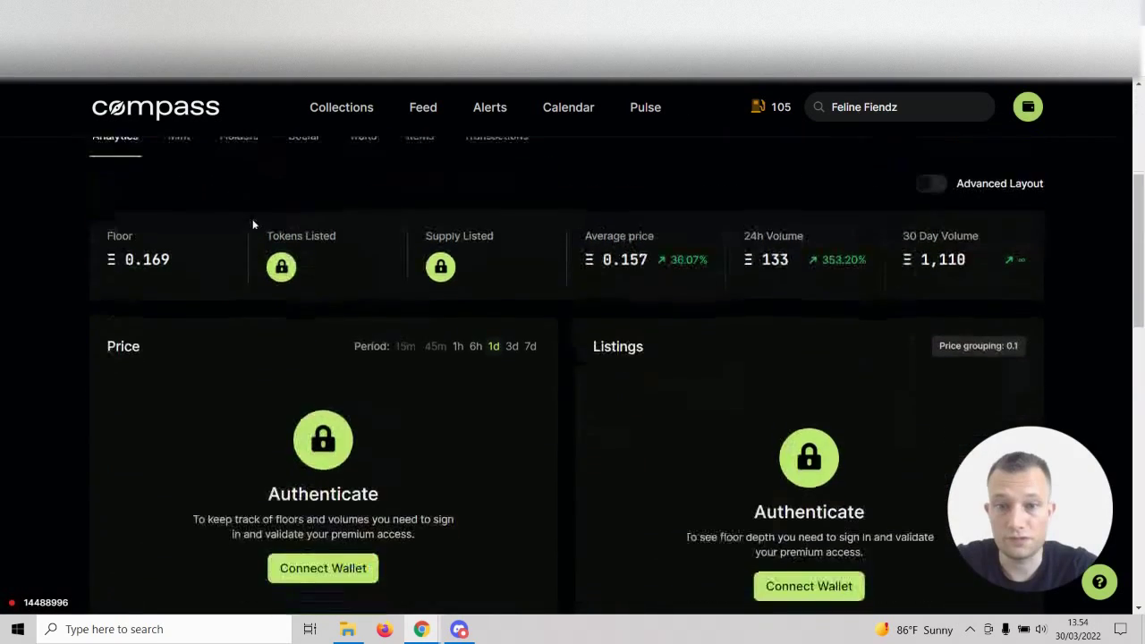
scroll(252, 219, down, 2)
scroll(301, 371, down, 2)
scroll(302, 371, up, 2)
scroll(301, 371, up, 4)
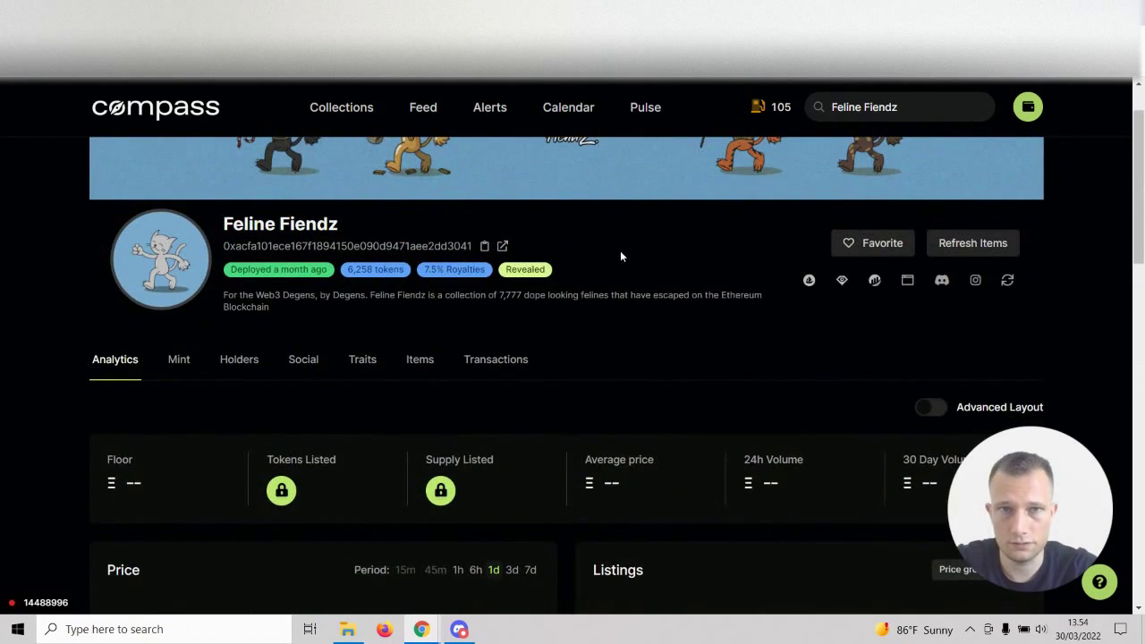
scroll(610, 268, up, 1)
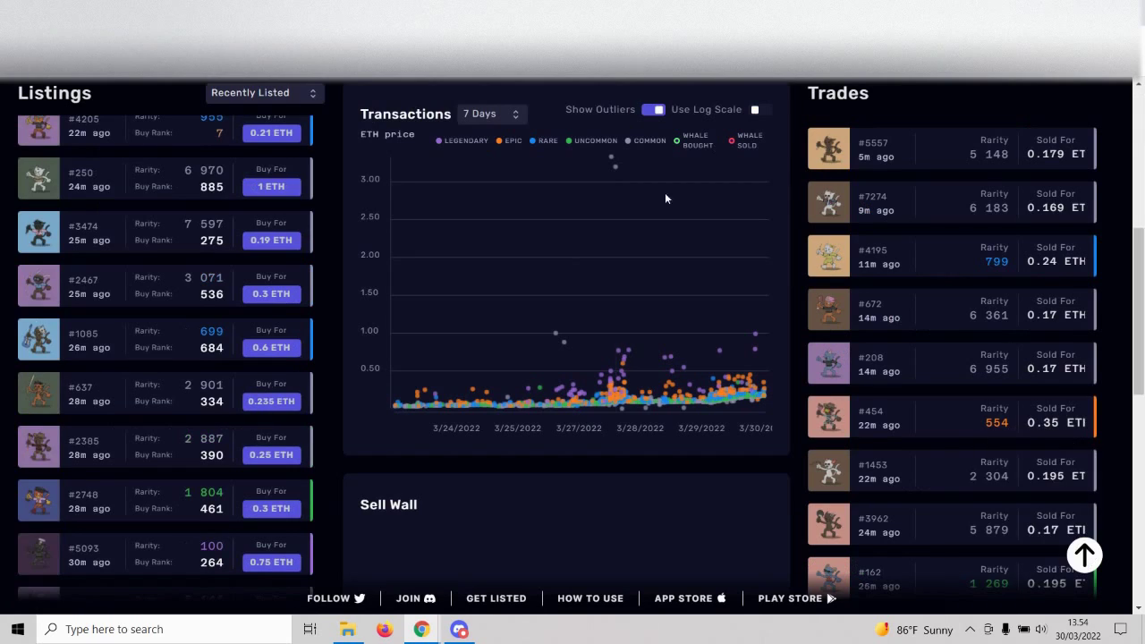
scroll(554, 355, up, 3)
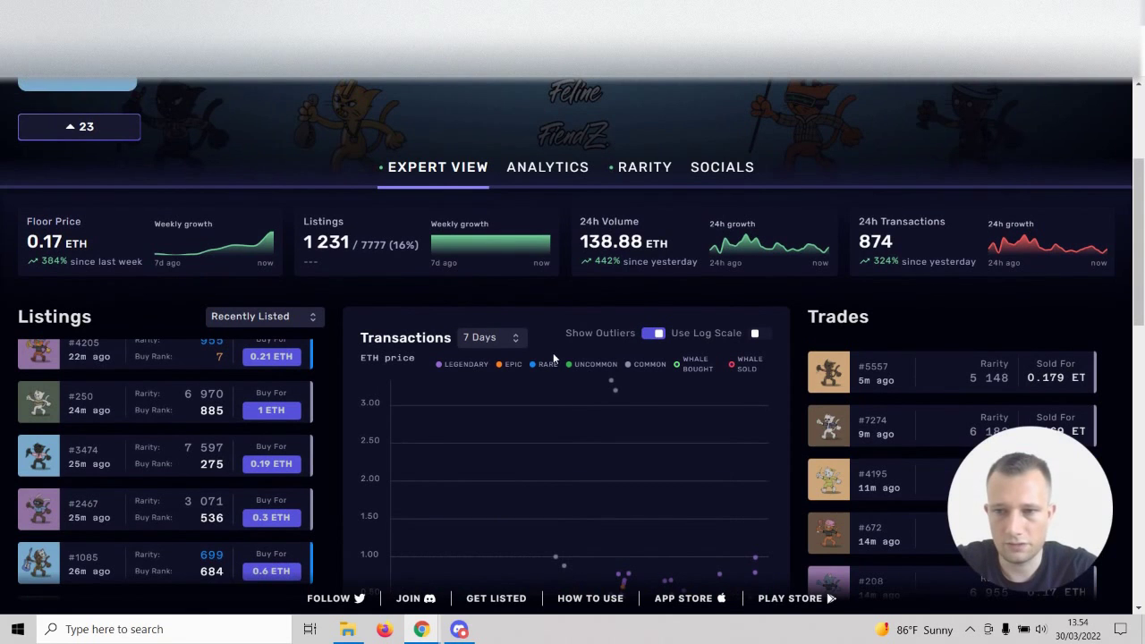
Step: Switch the Feline Fiendz page to its ANALYTICS view
scroll(554, 357, down, 2)
scroll(537, 295, up, 2)
scroll(535, 288, up, 1)
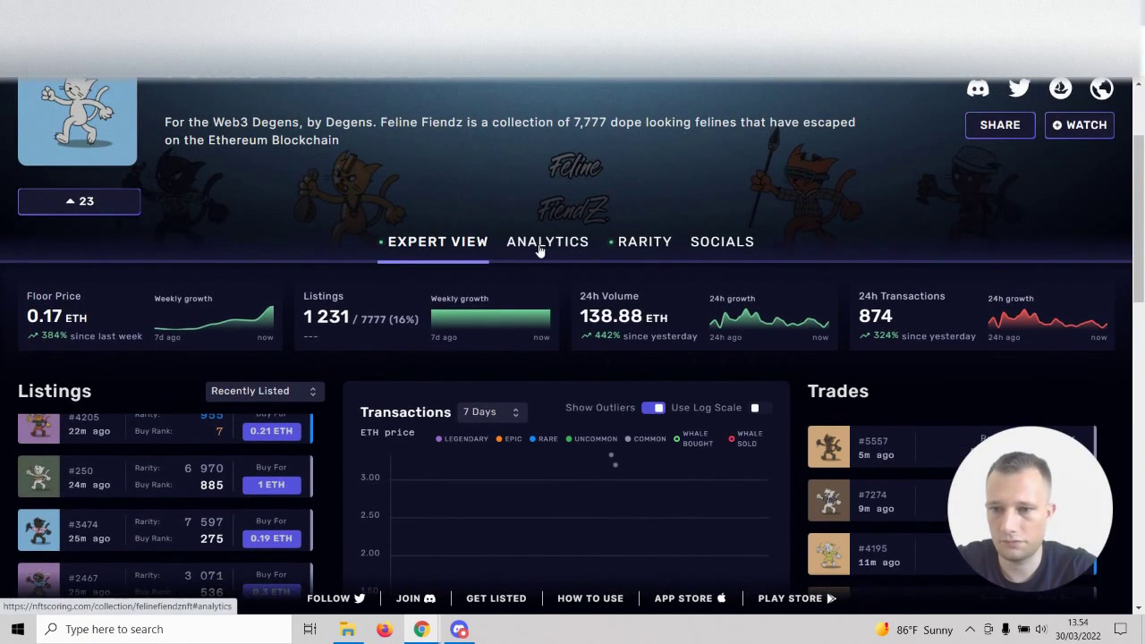
click(540, 249)
scroll(511, 259, down, 4)
scroll(239, 266, up, 2)
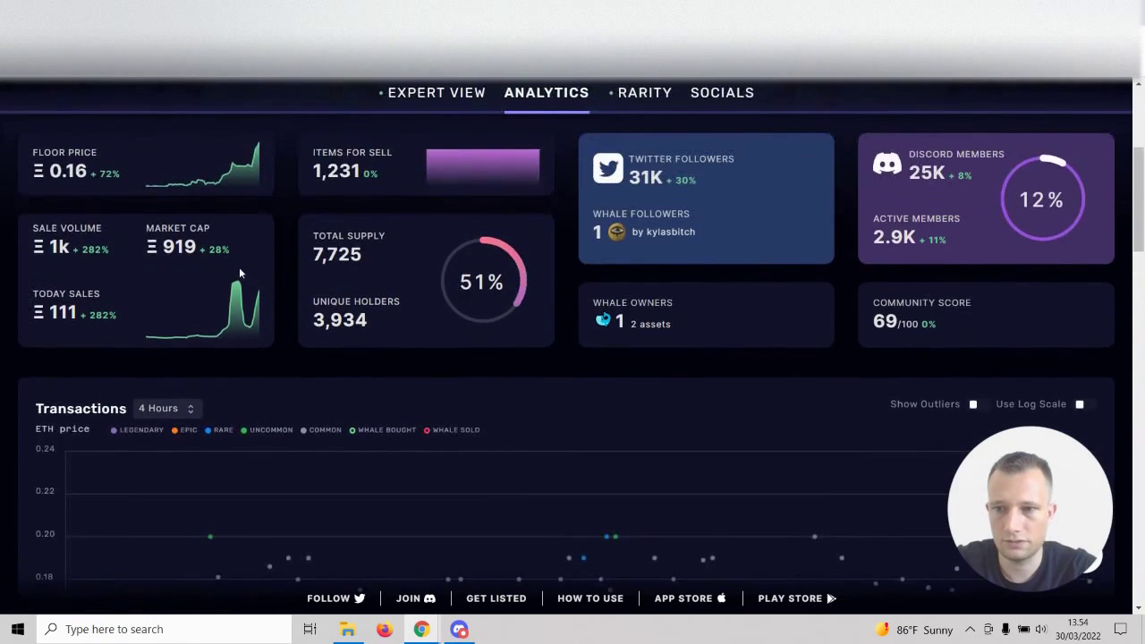
scroll(239, 267, down, 3)
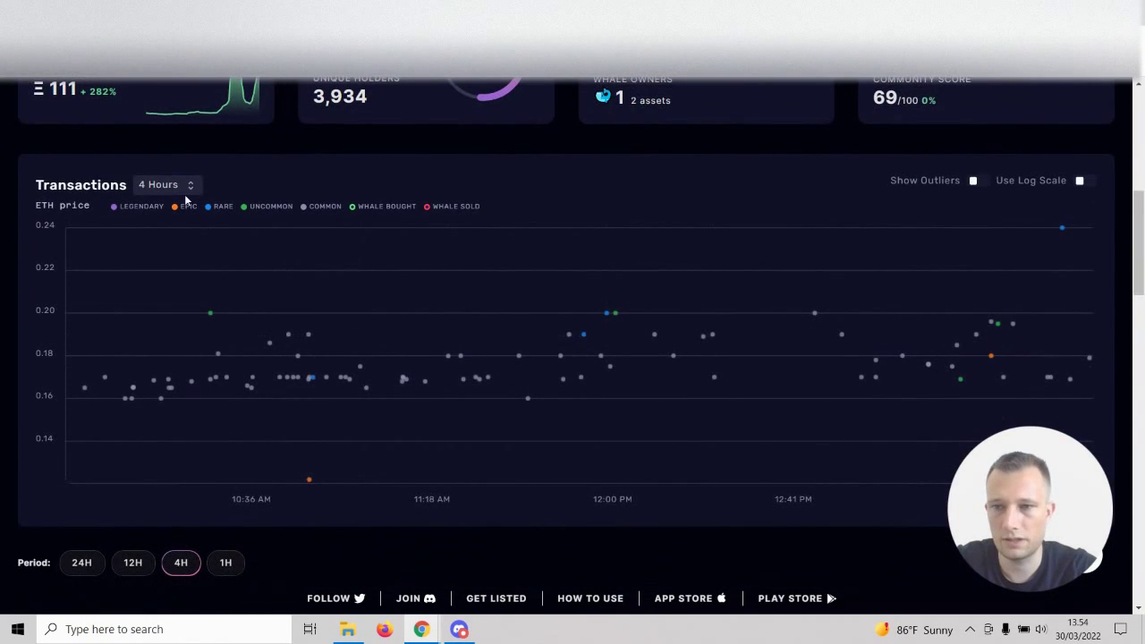
Step: Set the Transactions chart period to 7 Days and scroll back to the top
click(147, 185)
click(155, 291)
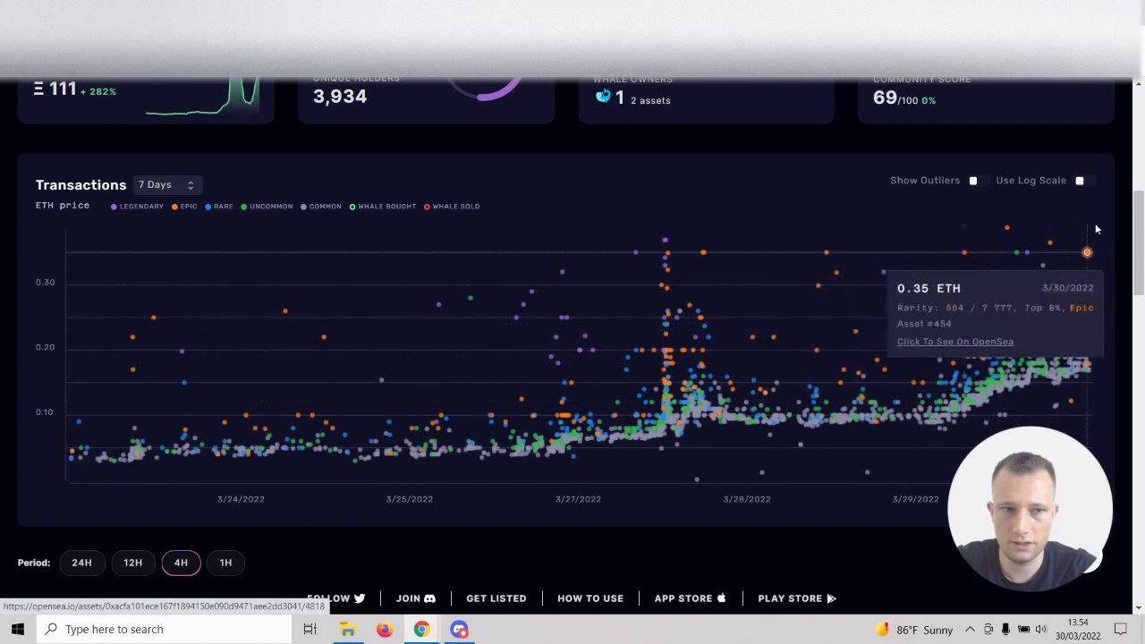
scroll(716, 358, down, 1)
scroll(432, 491, up, 1)
scroll(432, 491, up, 1)
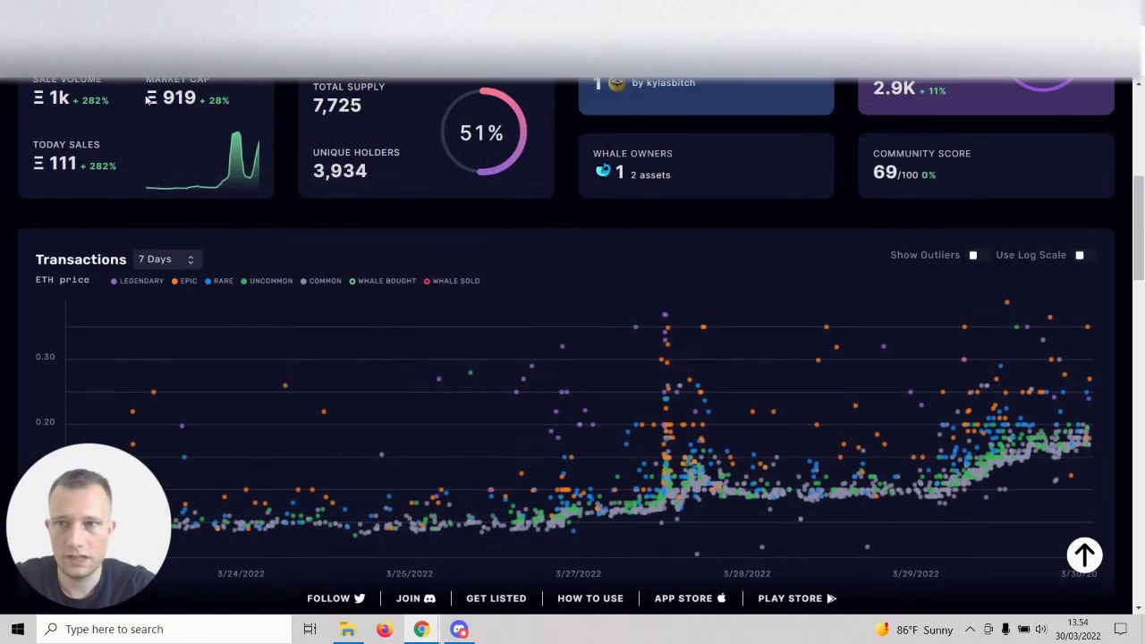
scroll(435, 320, down, 3)
scroll(417, 299, up, 1)
scroll(417, 299, down, 2)
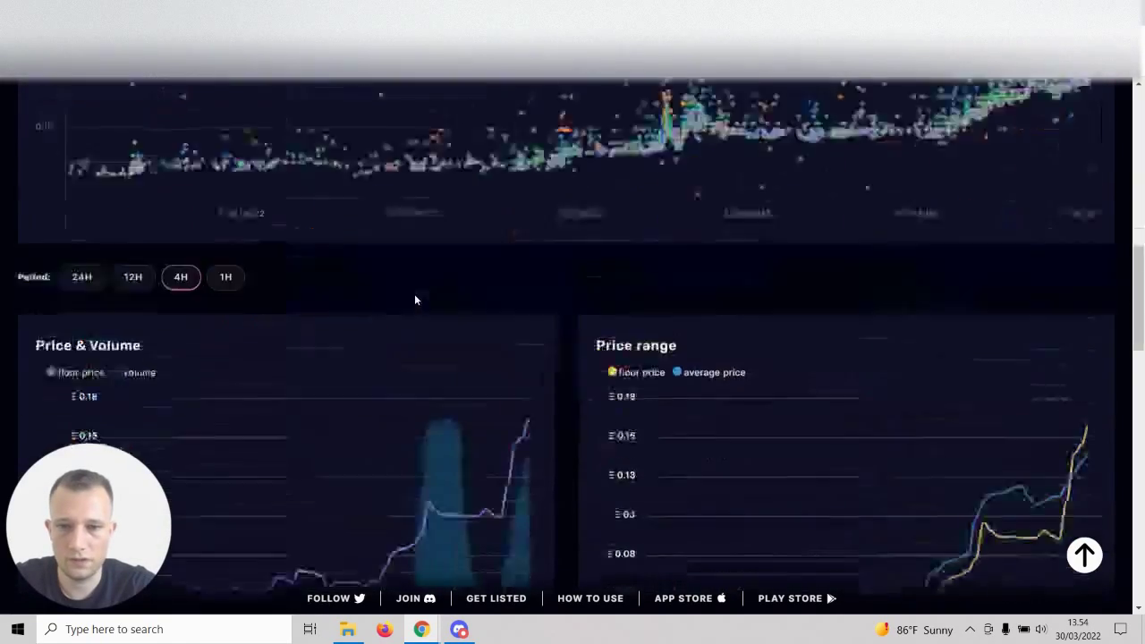
scroll(417, 298, up, 5)
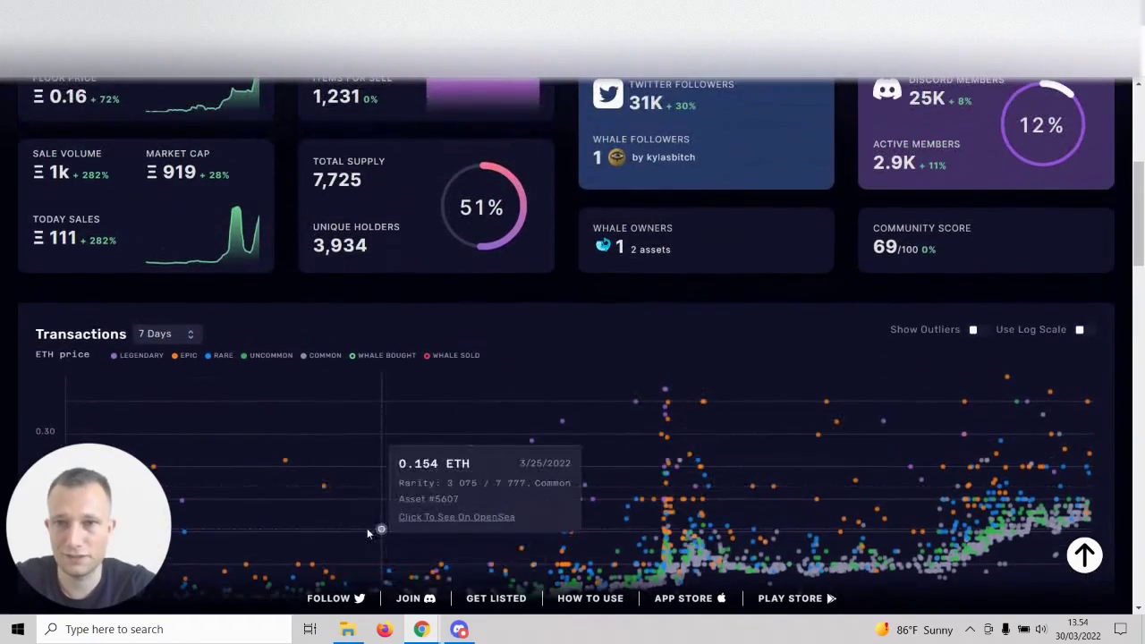
scroll(668, 317, up, 2)
scroll(563, 412, up, 2)
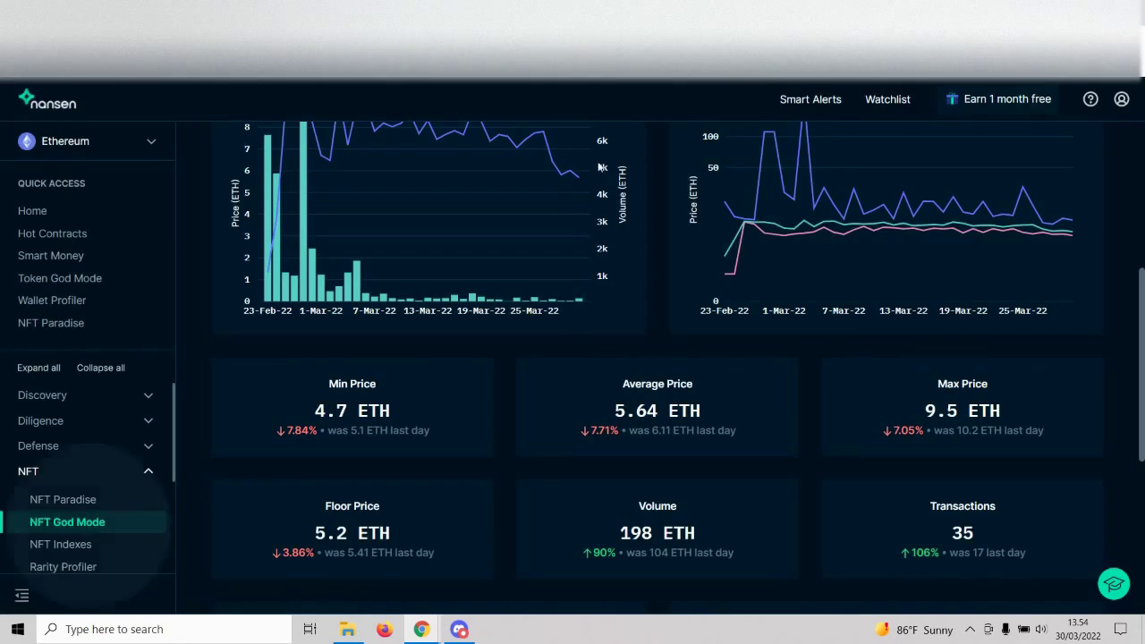
Step: Open Nansen's NFT Indexes overview and highlight the 500 in the NFT-500 chart title
scroll(547, 232, up, 5)
scroll(451, 254, up, 1)
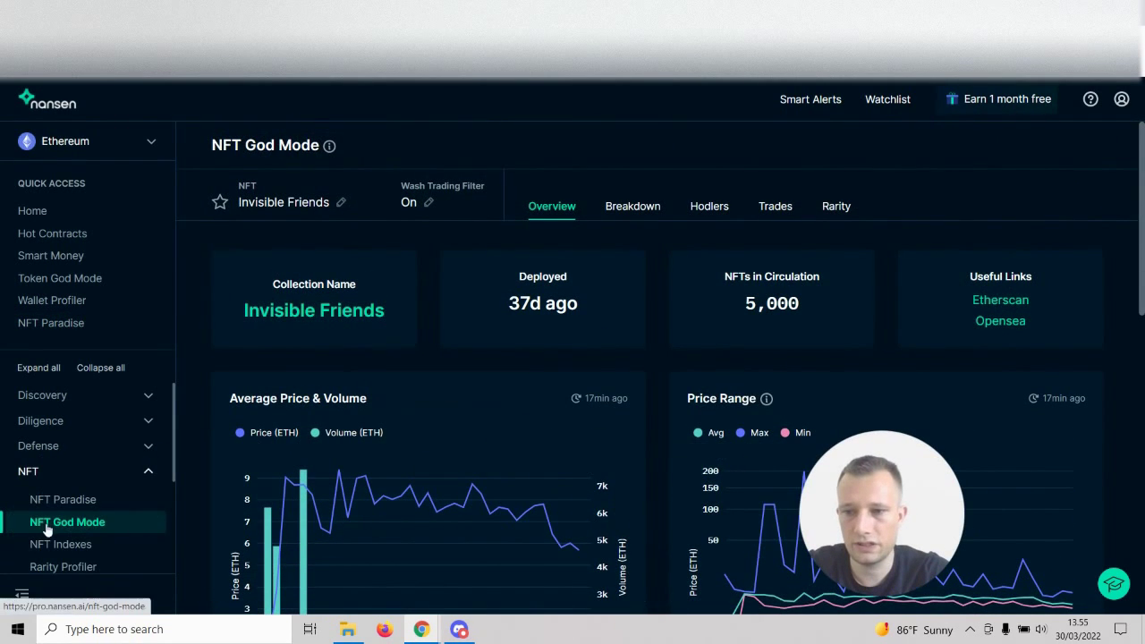
scroll(73, 535, down, 1)
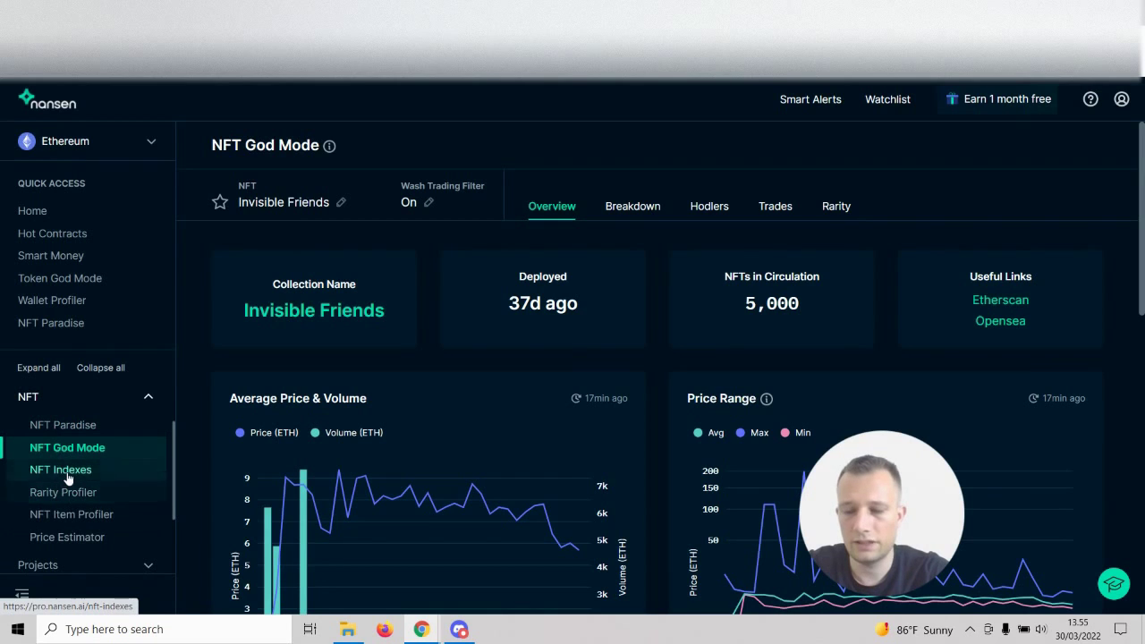
click(61, 470)
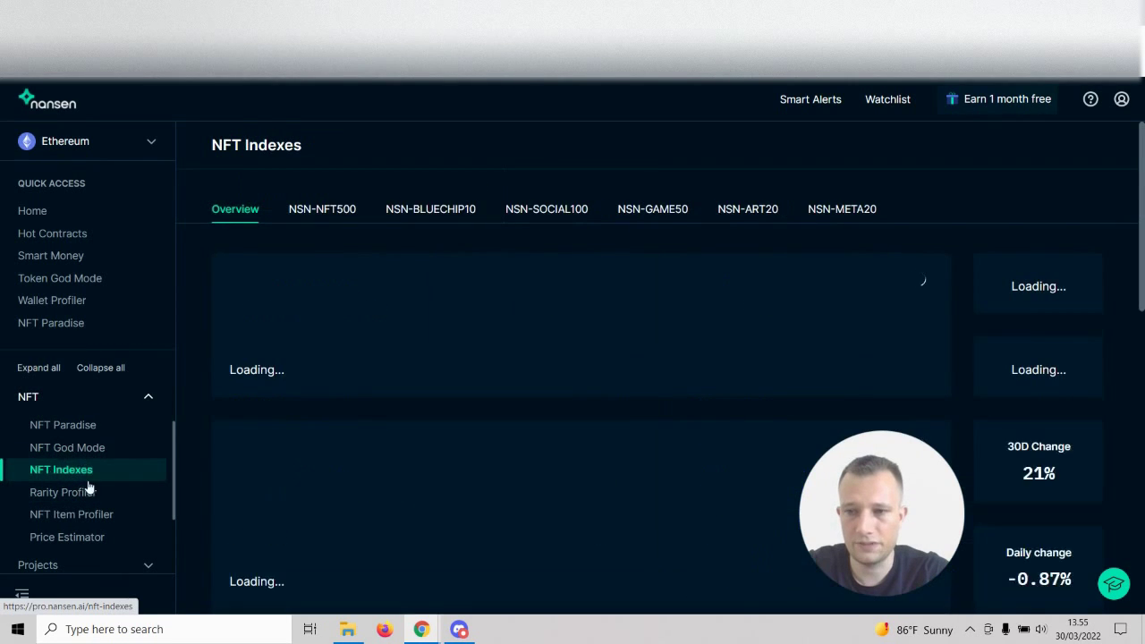
scroll(693, 348, down, 1)
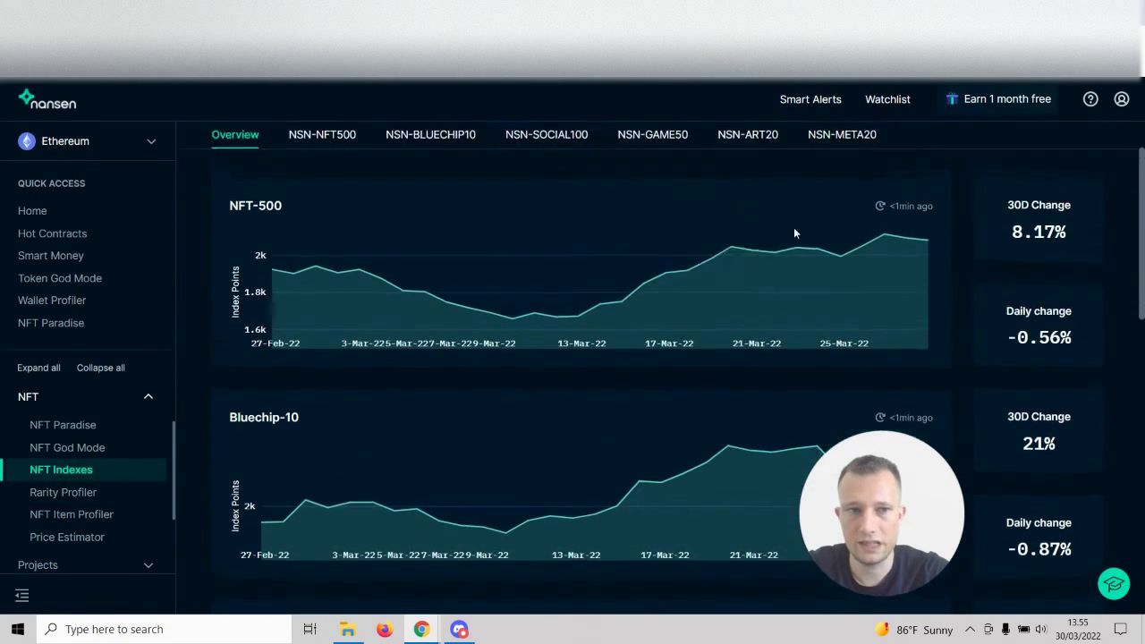
scroll(737, 373, down, 2)
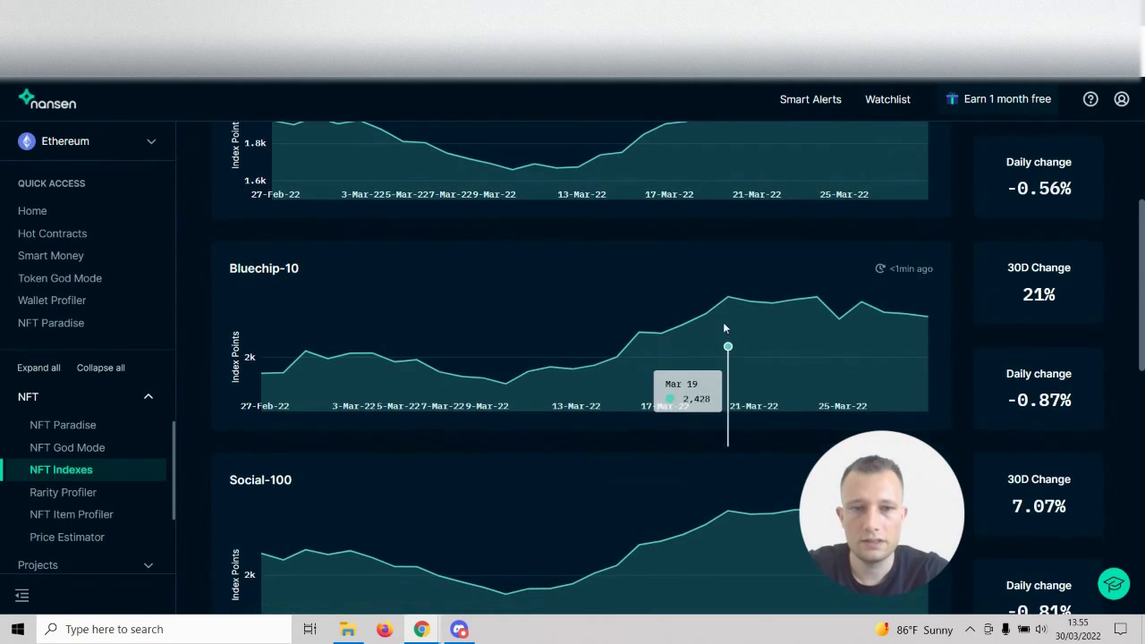
scroll(780, 263, up, 2)
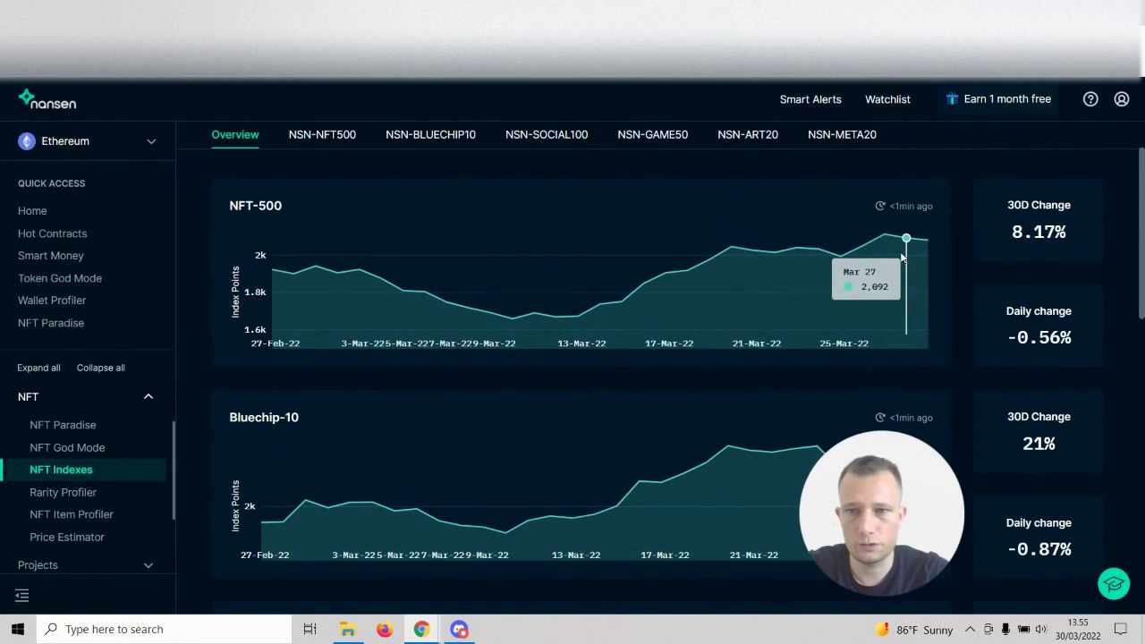
drag(259, 205, 340, 213)
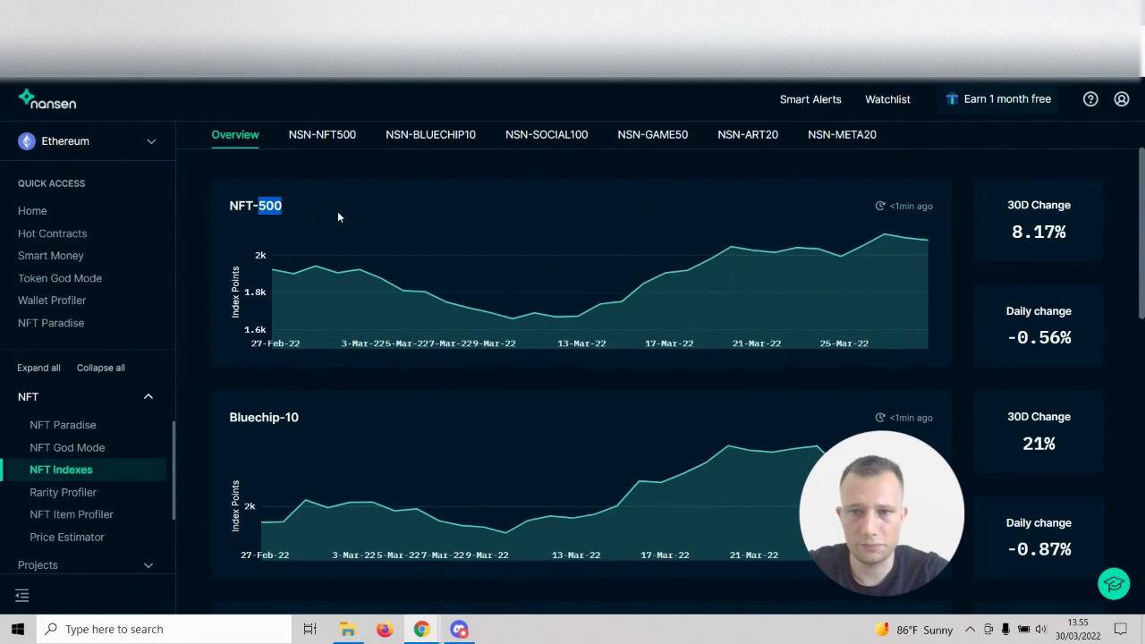
Step: Scroll through the Bluechip-10, Social-100, Game-50, Art-20 and Metaverse-20 index charts
scroll(501, 244, down, 2)
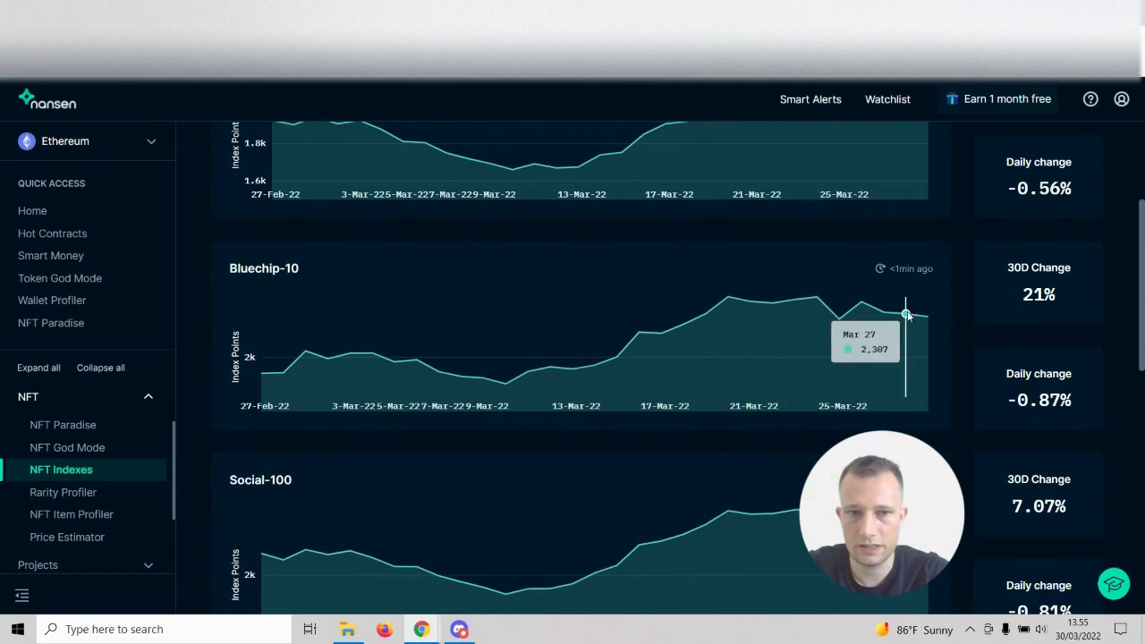
scroll(841, 294, down, 4)
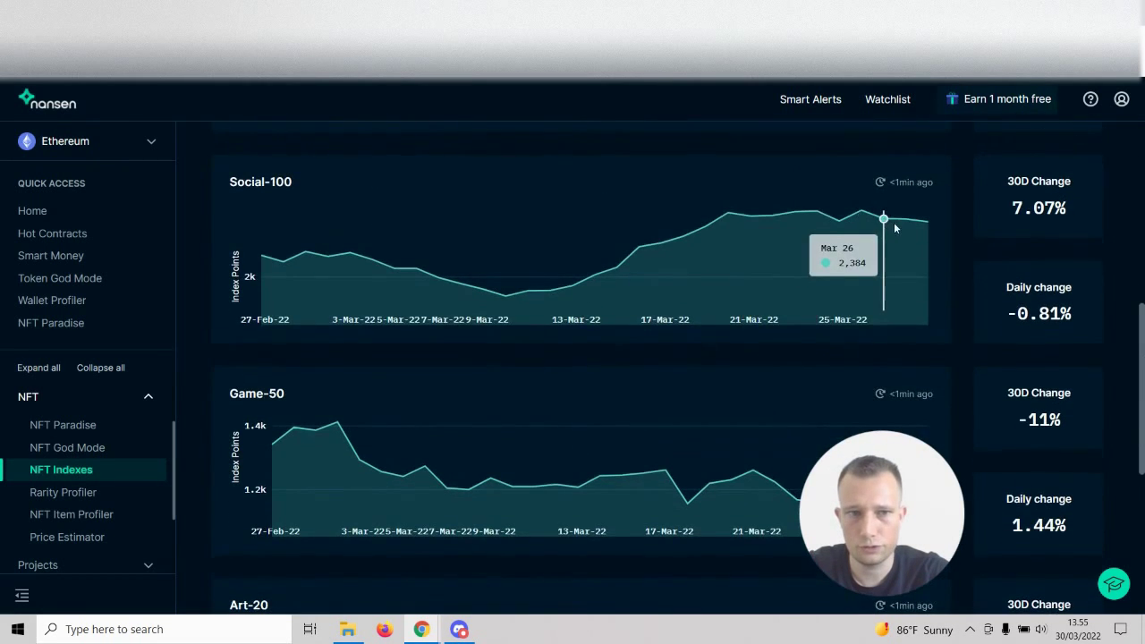
scroll(894, 228, down, 5)
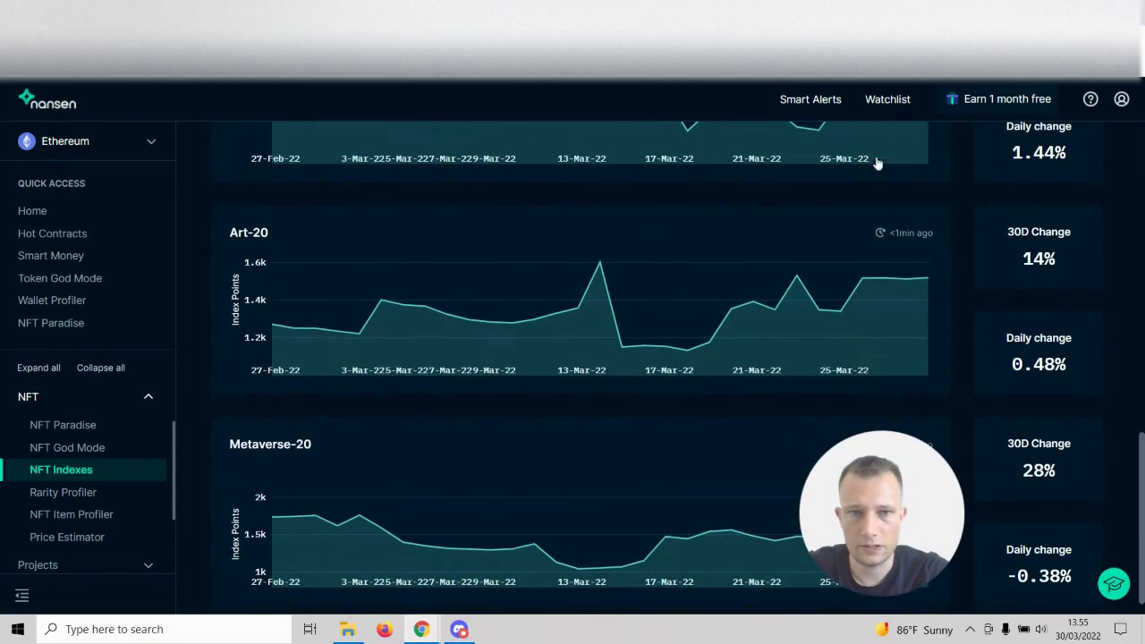
scroll(894, 232, down, 1)
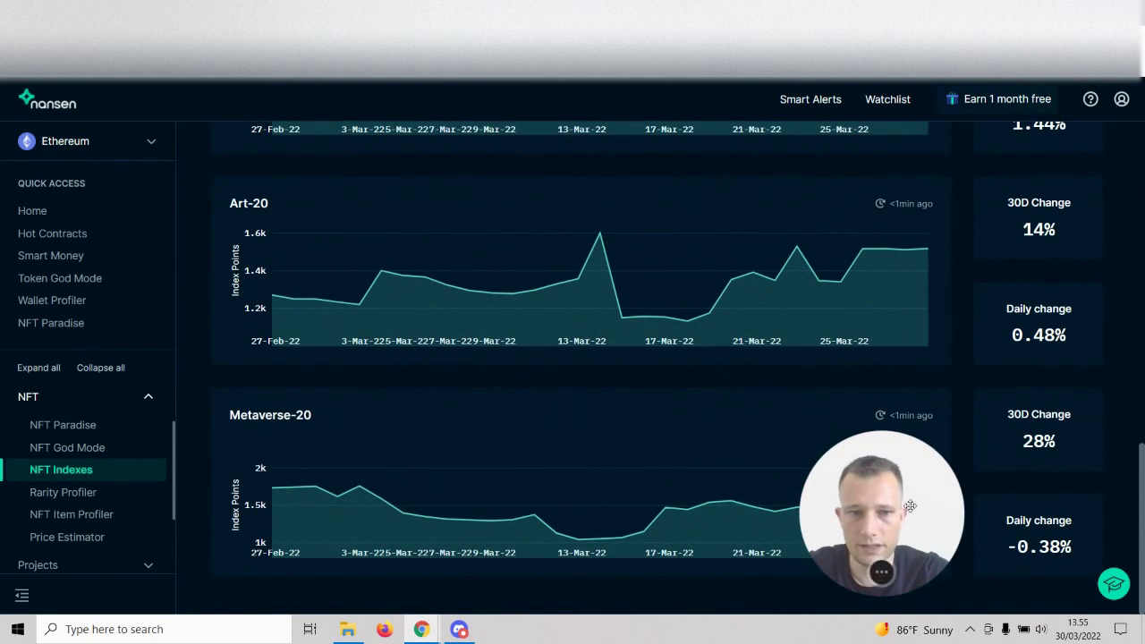
drag(900, 508, 106, 519)
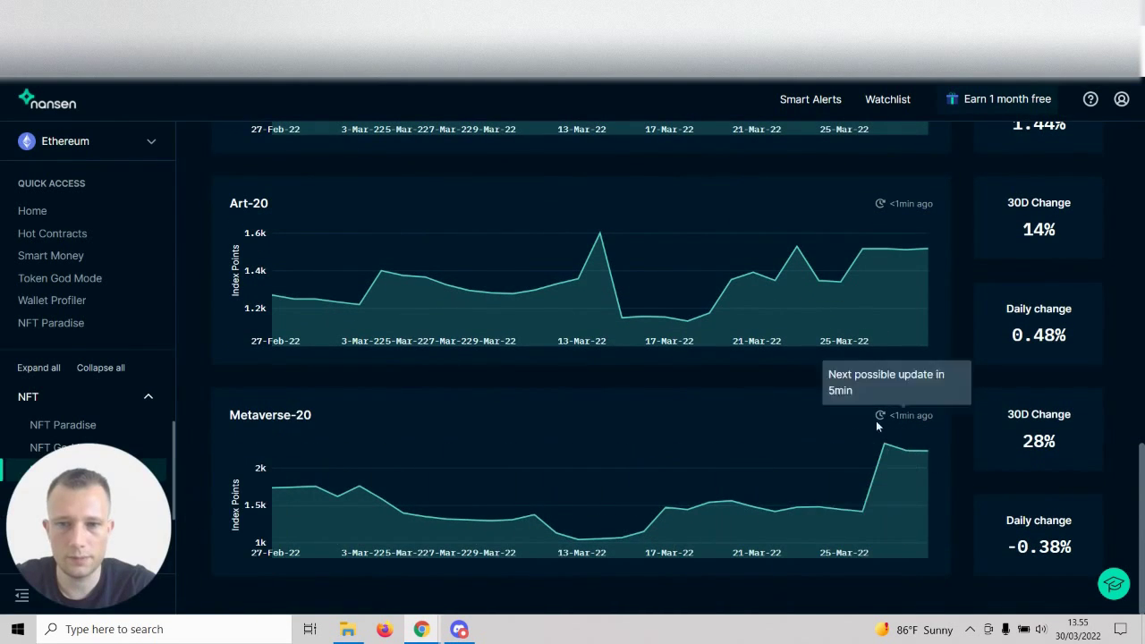
scroll(809, 385, up, 10)
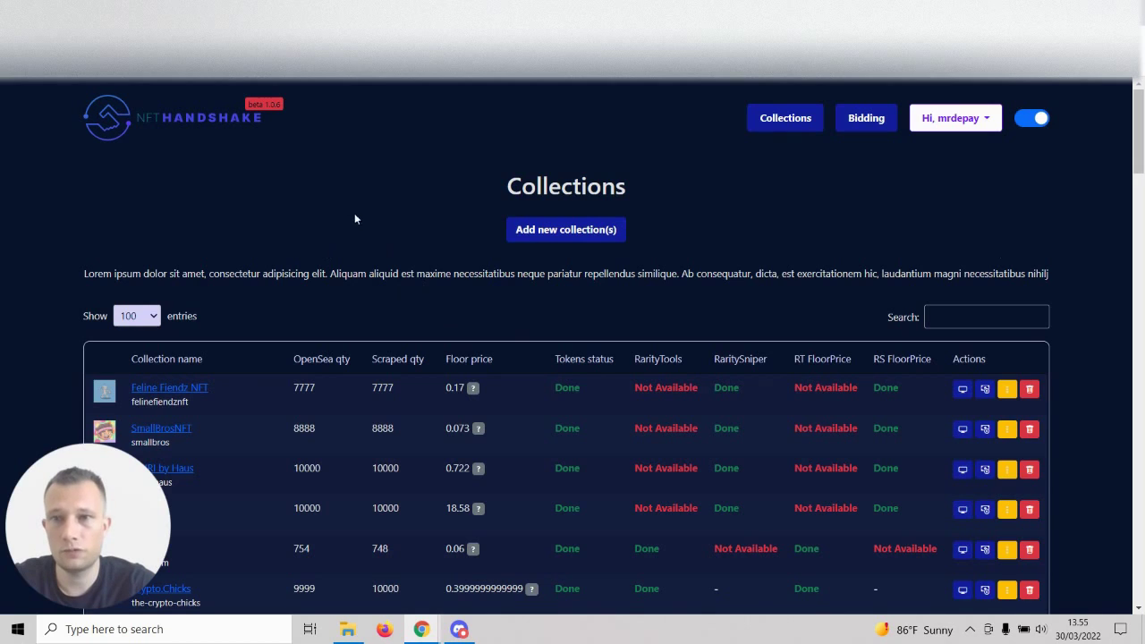
click(1032, 124)
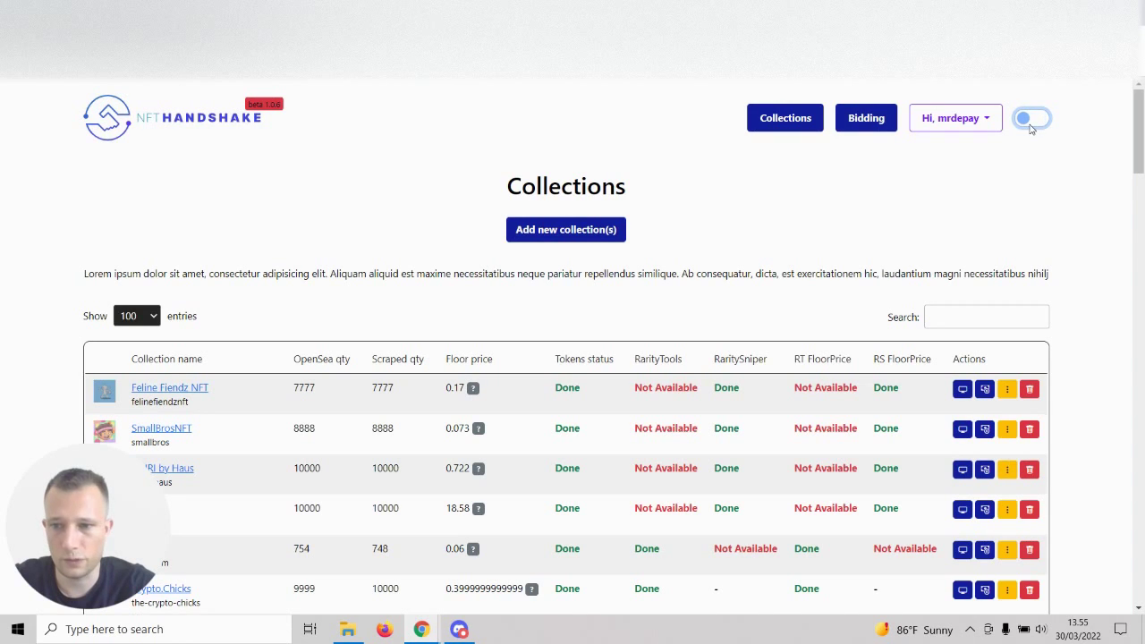
click(1031, 125)
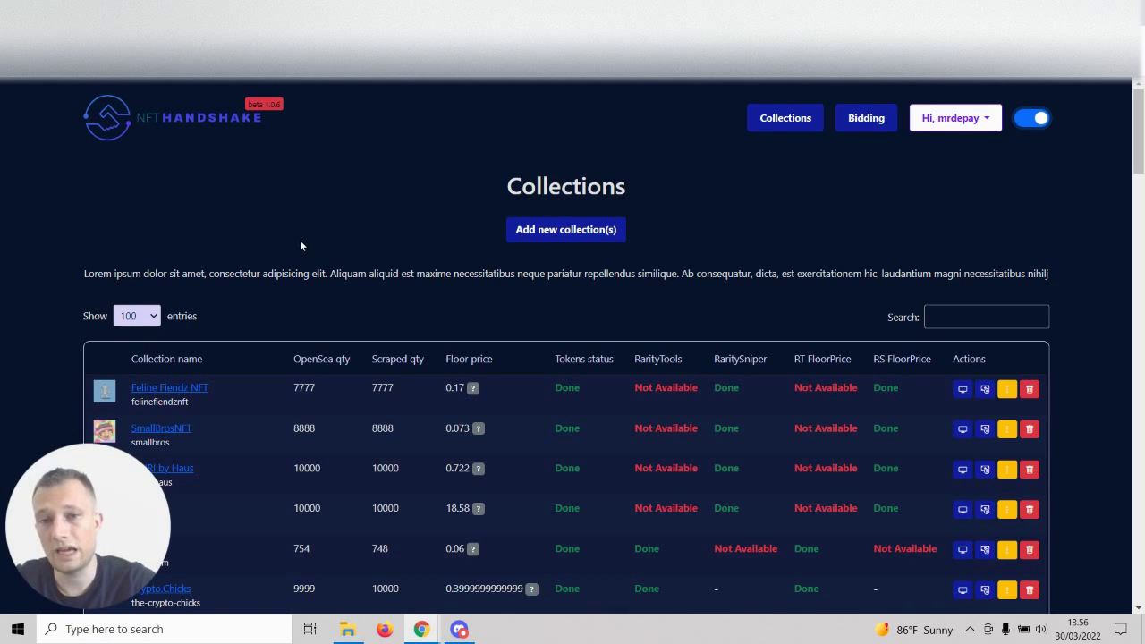
scroll(292, 239, down, 1)
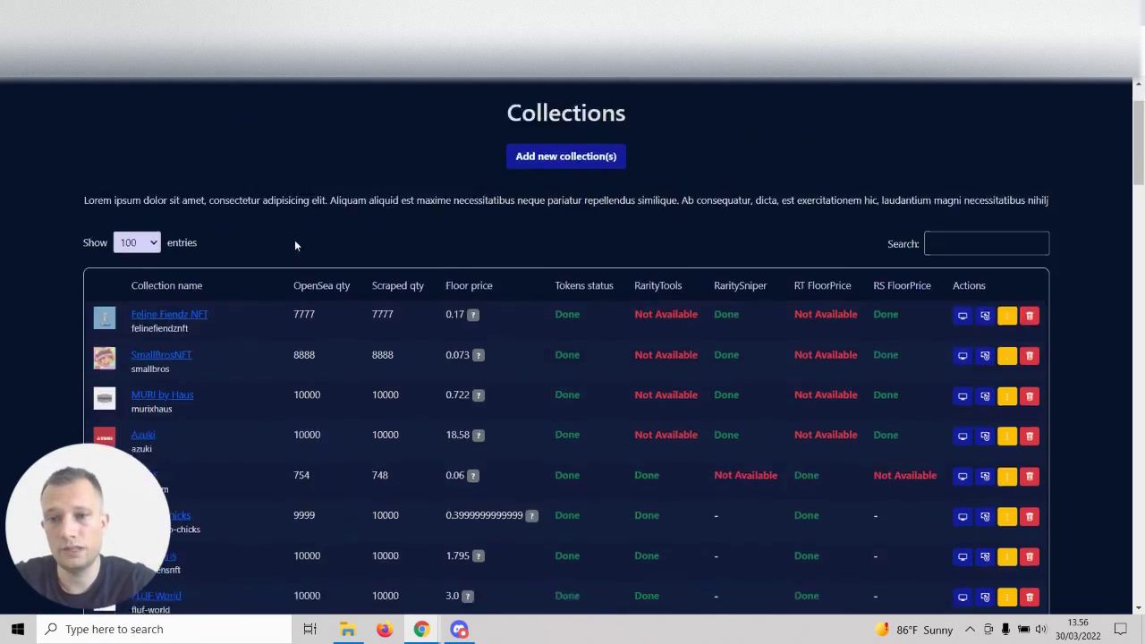
scroll(296, 242, up, 1)
Step: Open the Bidding list and highlight the first Feline Fiendz bid's expiration, asset count and parameters
click(861, 121)
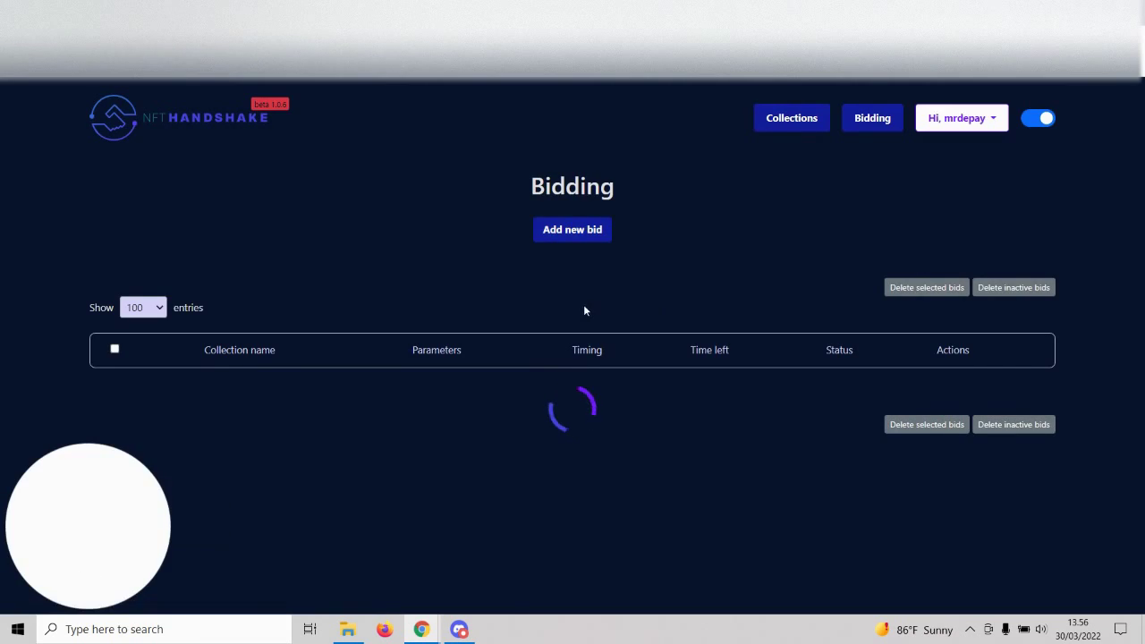
scroll(555, 288, down, 1)
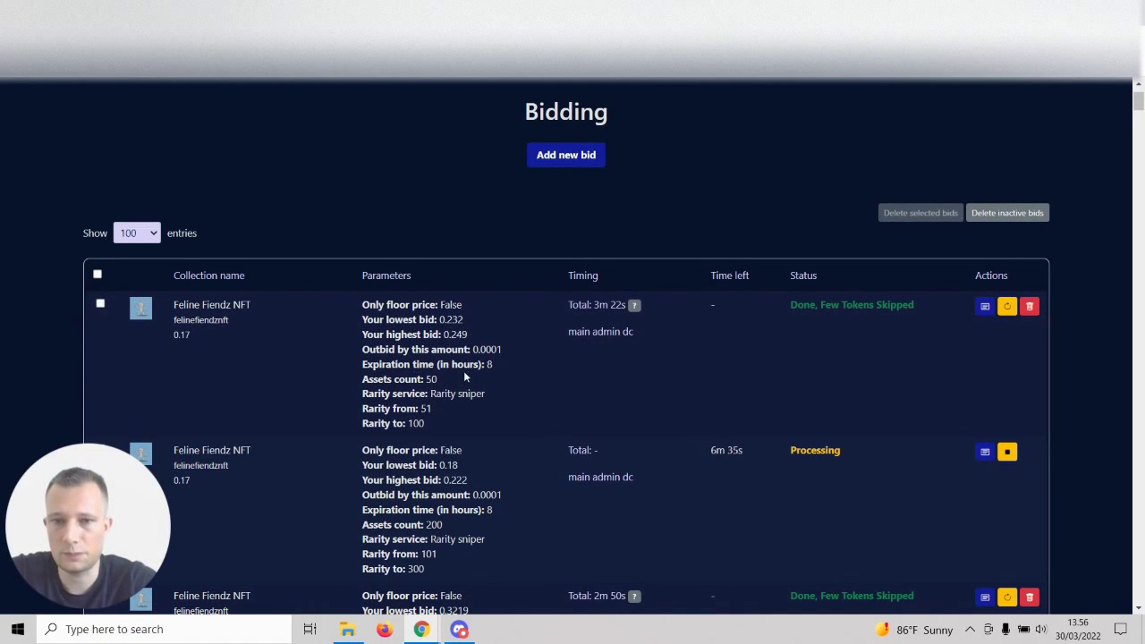
drag(480, 363, 516, 381)
click(507, 380)
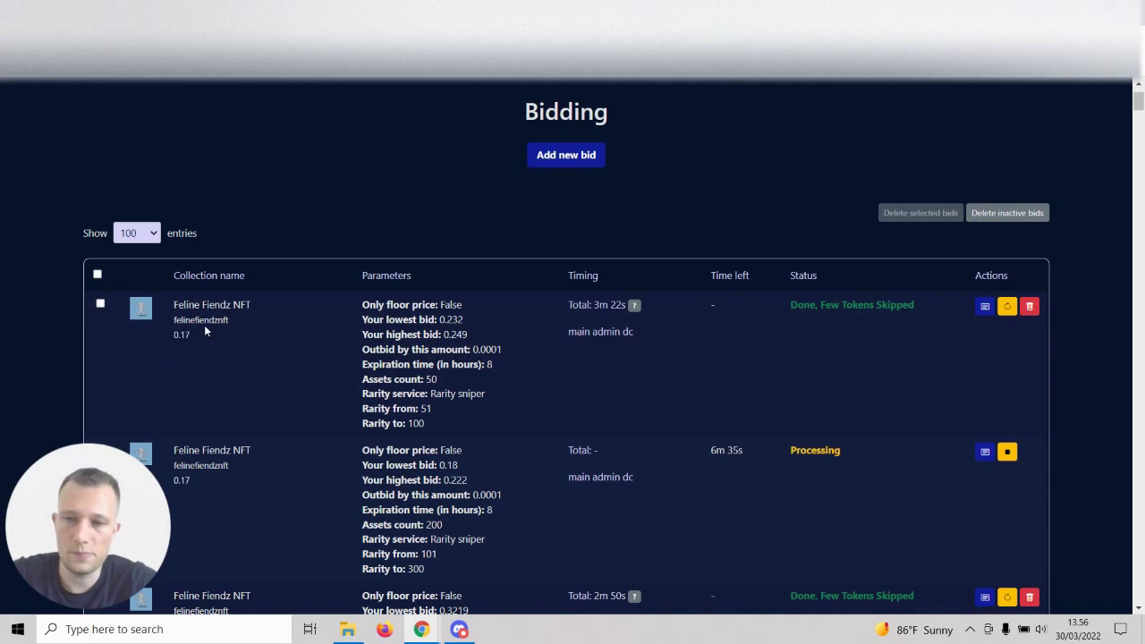
drag(363, 331, 410, 408)
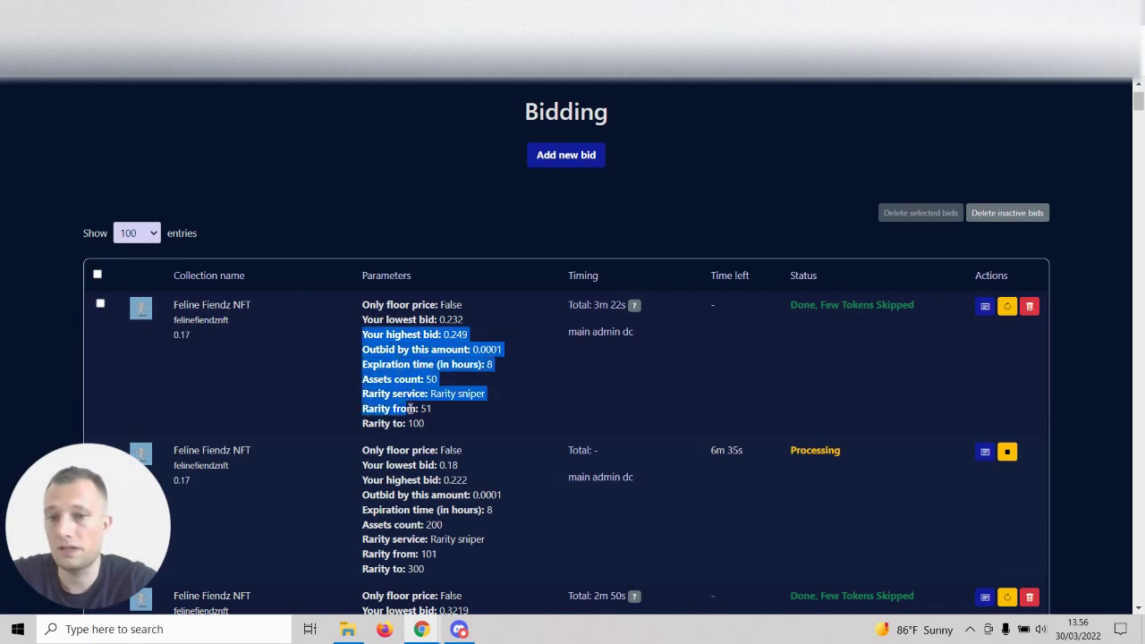
click(477, 372)
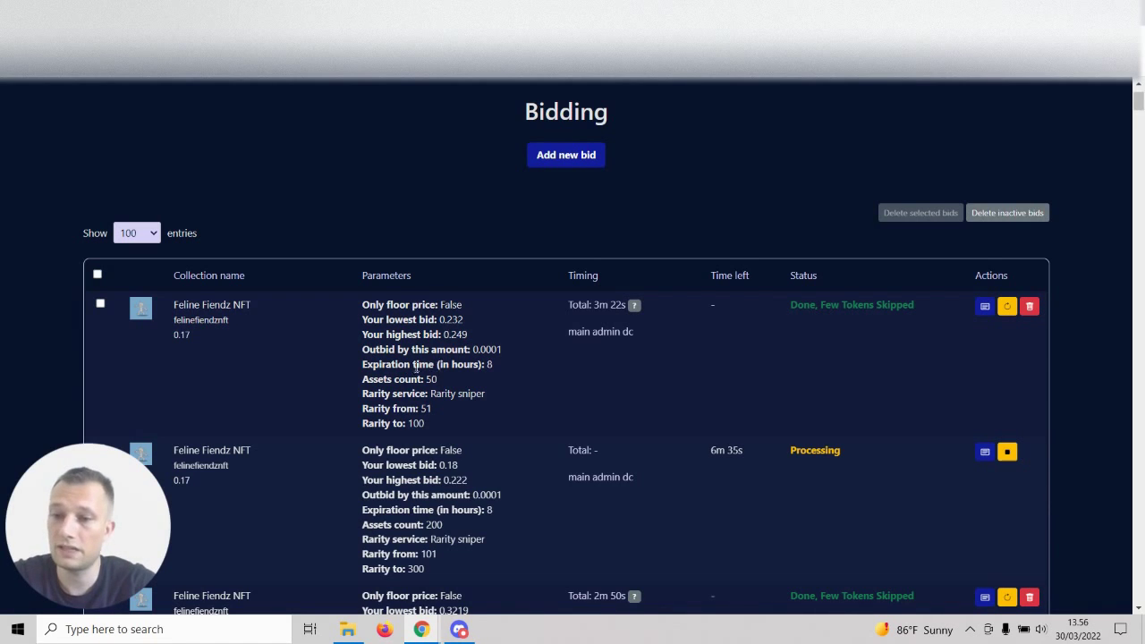
Step: Highlight the first bid's full parameter block, then its Rarity to value of 100
scroll(425, 389, up, 1)
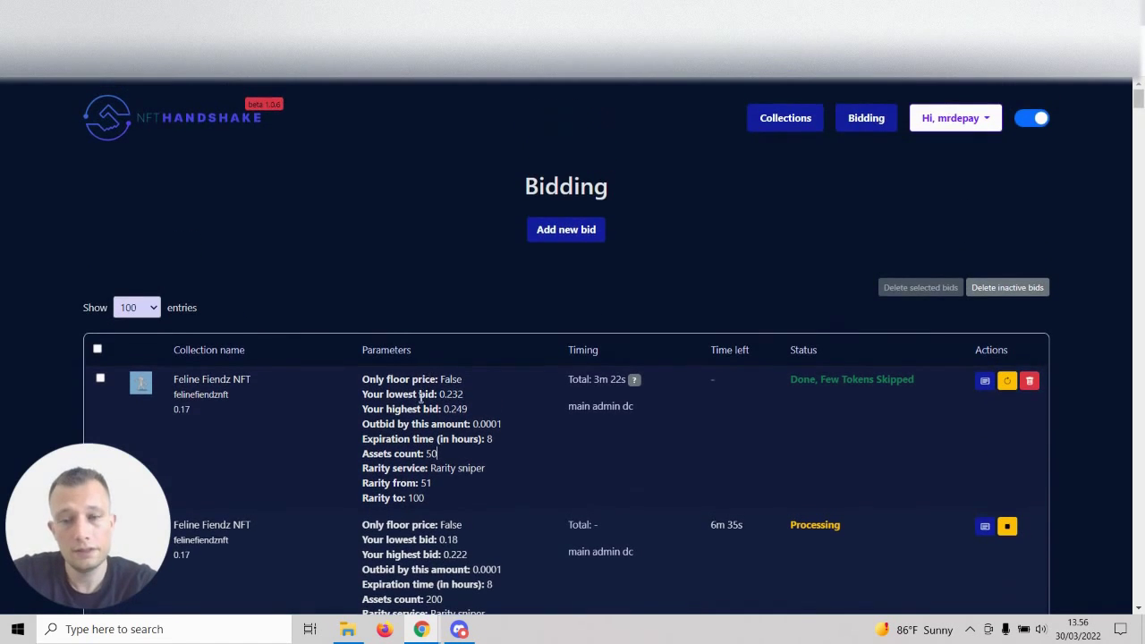
scroll(419, 394, down, 1)
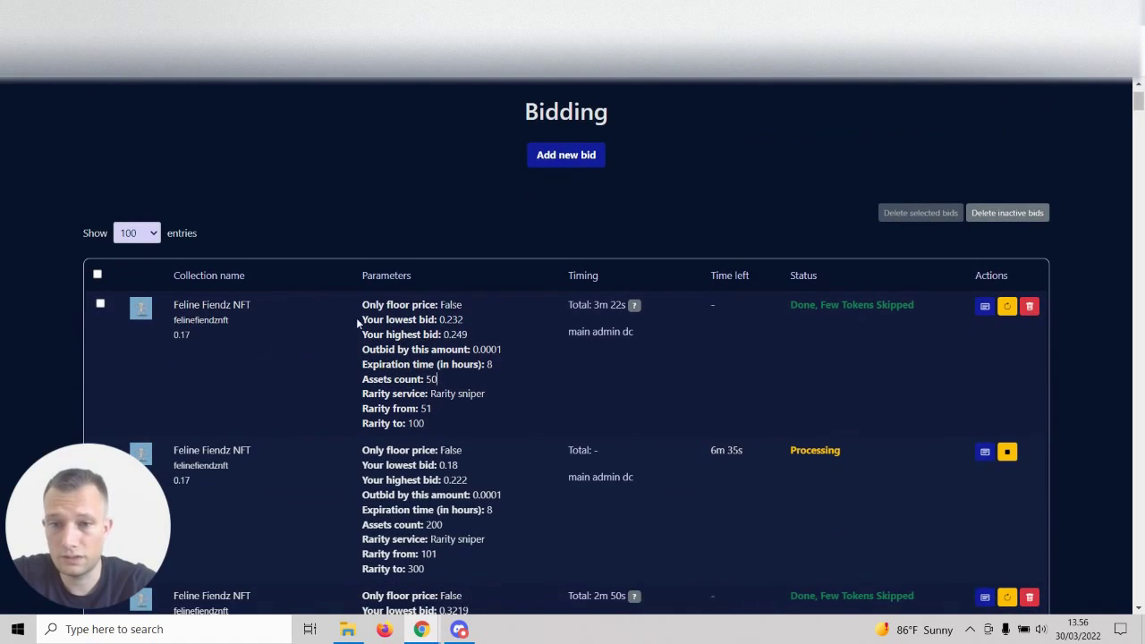
drag(349, 328, 422, 424)
click(422, 424)
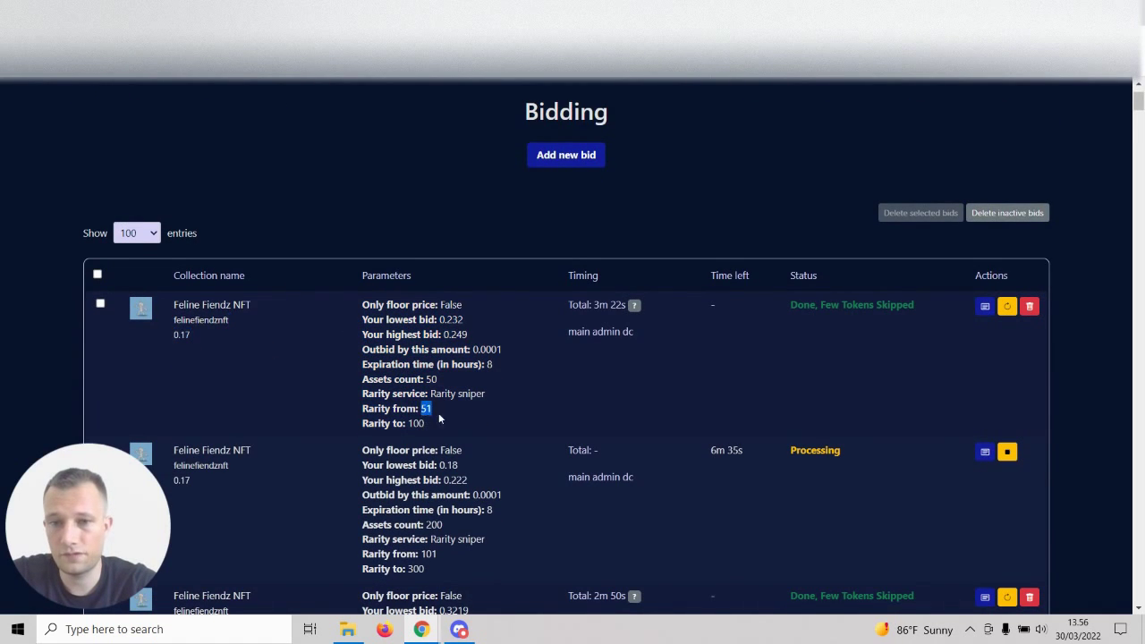
double_click(416, 423)
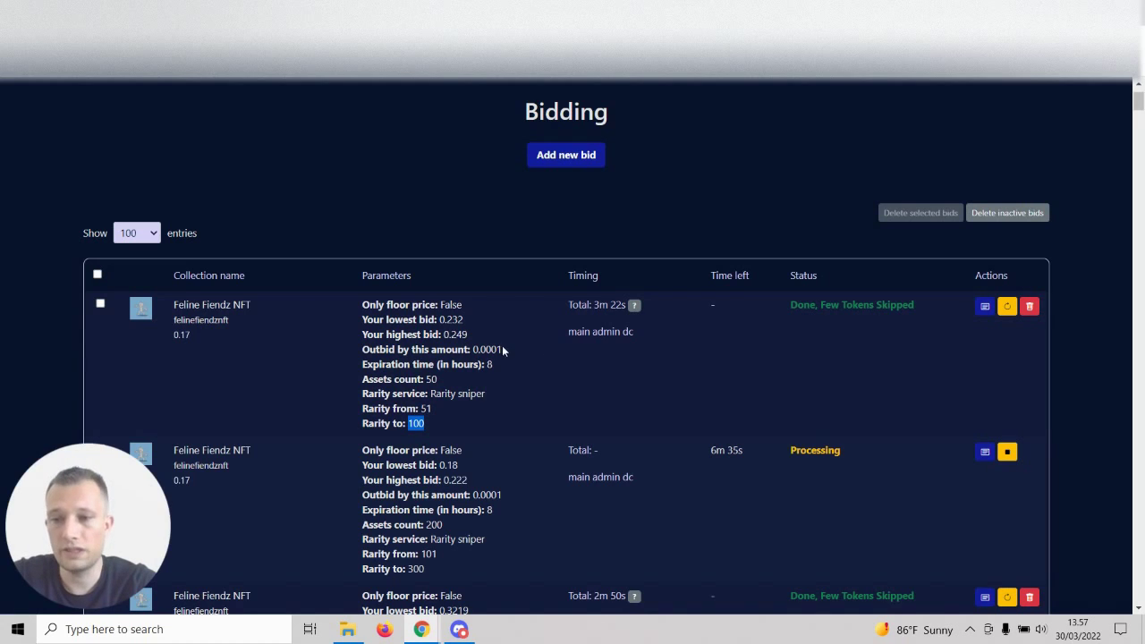
click(479, 399)
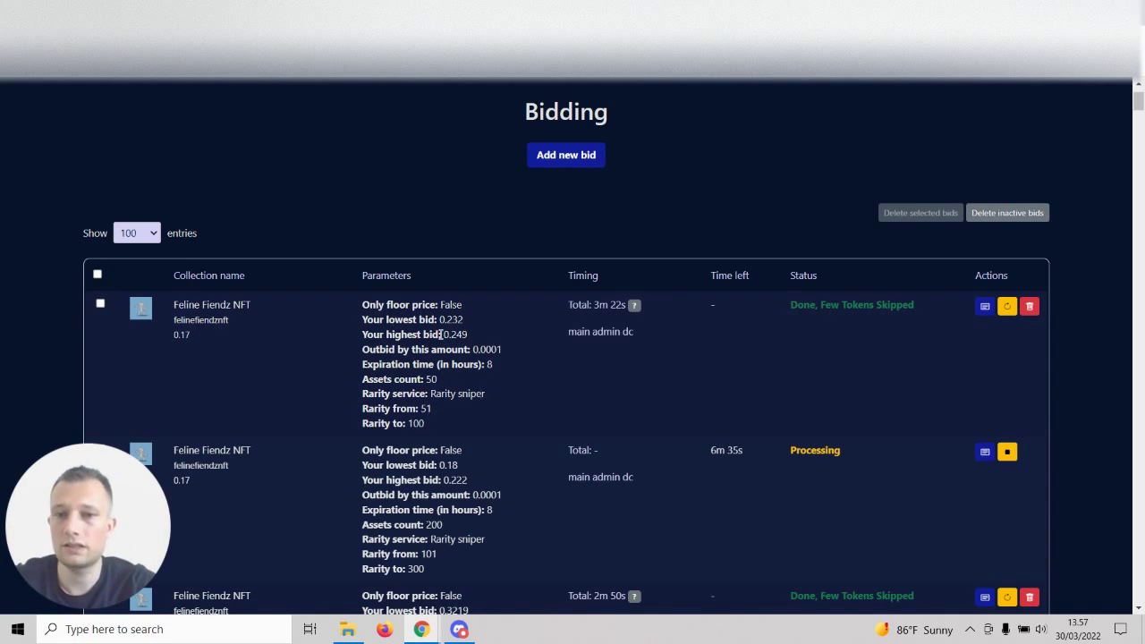
scroll(470, 343, up, 1)
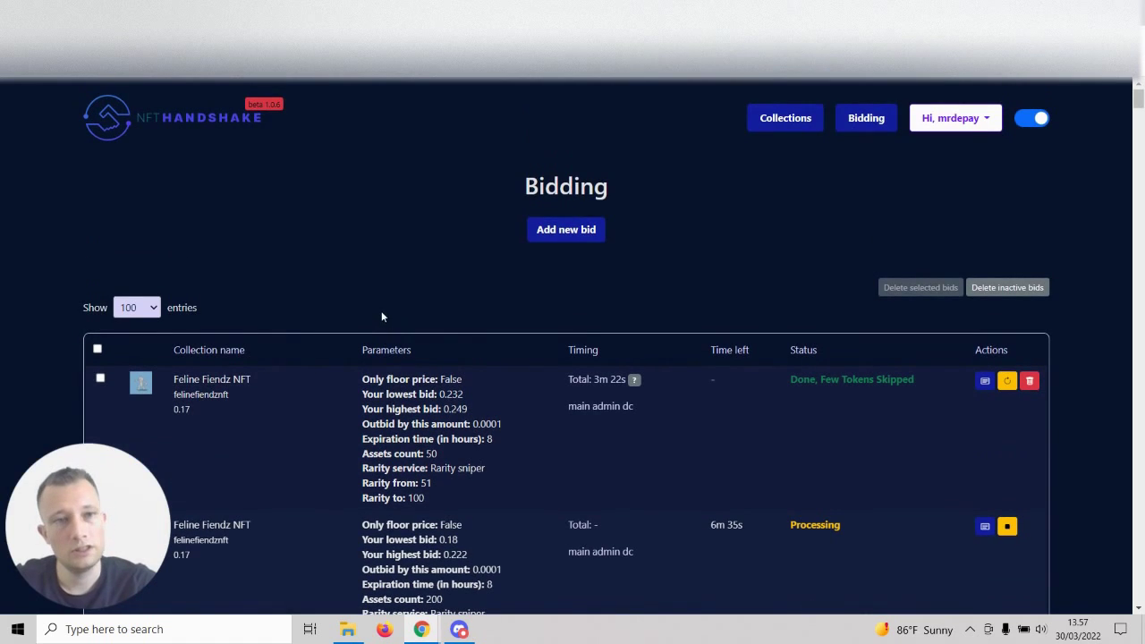